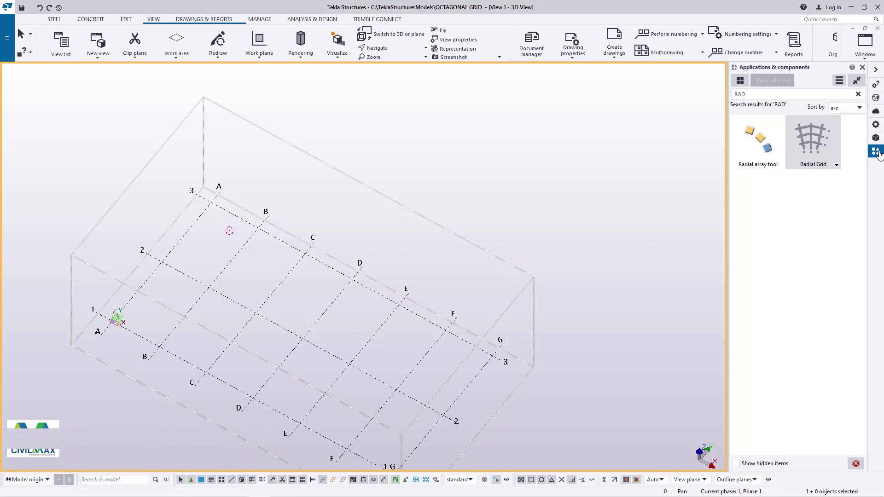
# - Open the Radial Grid component's settings from the RAD search results and interrupt its placement
pyautogui.doubleClick(735, 95)
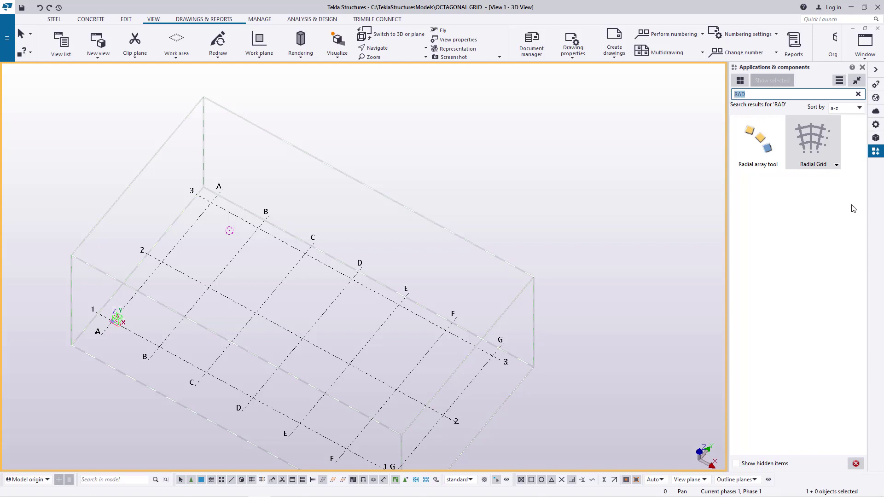
pyautogui.doubleClick(820, 153)
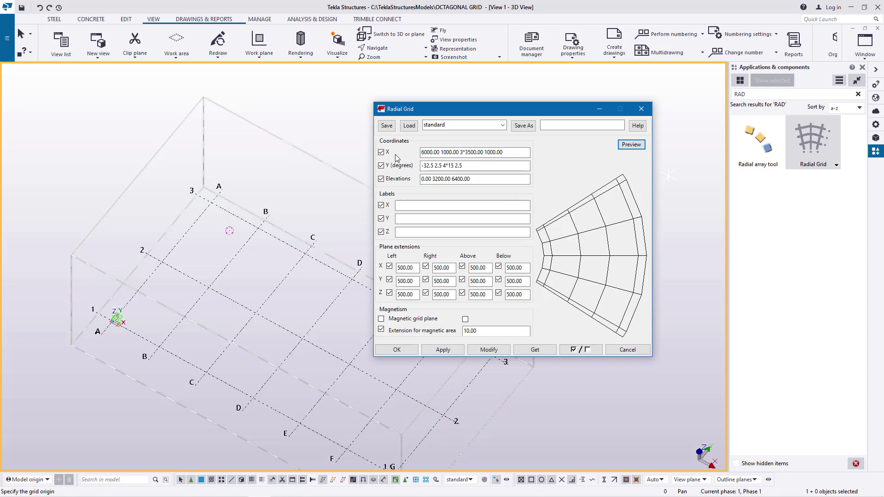
pyautogui.scroll(2, 231, 310)
pyautogui.rightClick(292, 164)
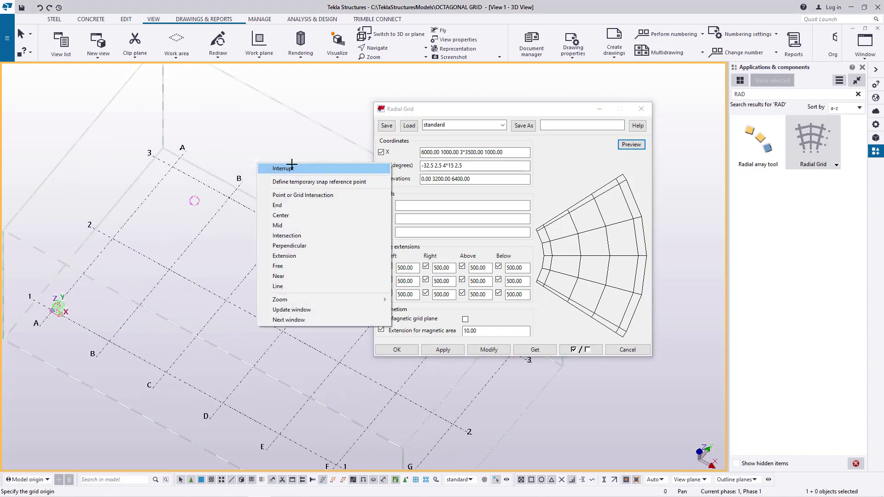
pyautogui.click(292, 168)
pyautogui.scroll(-2, 168, 329)
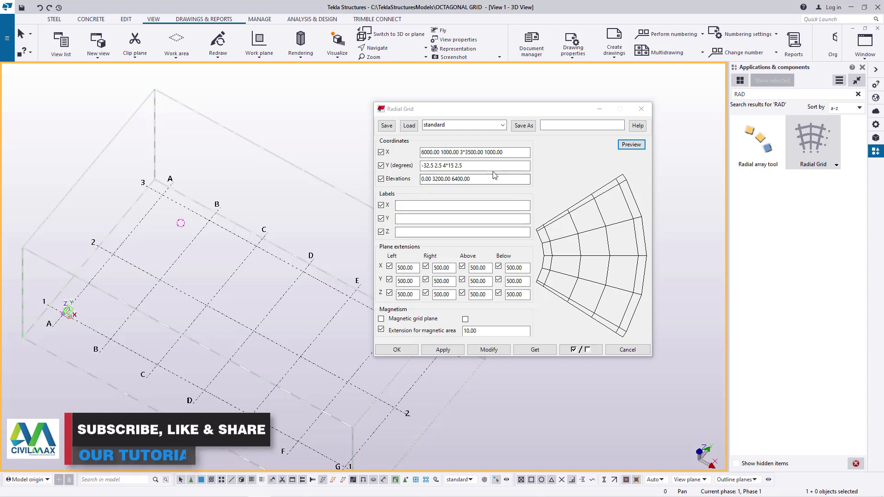
# - Accept the standard Radial Grid settings without placing a grid and close the dialog
pyautogui.click(454, 165)
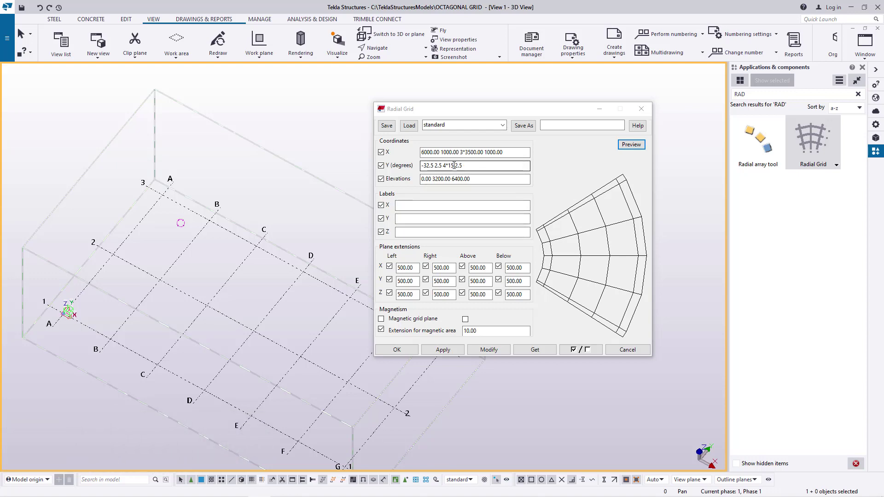
pyautogui.scroll(-3, 229, 253)
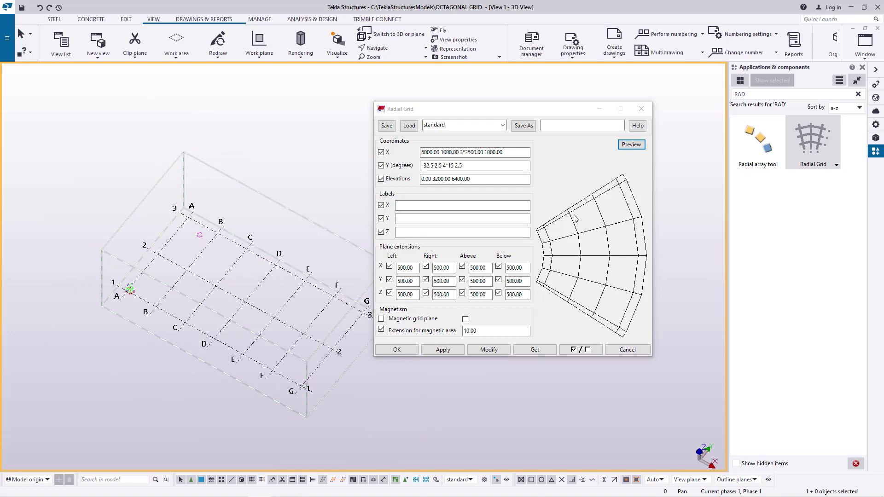
pyautogui.click(489, 350)
pyautogui.scroll(2, 316, 282)
pyautogui.click(489, 350)
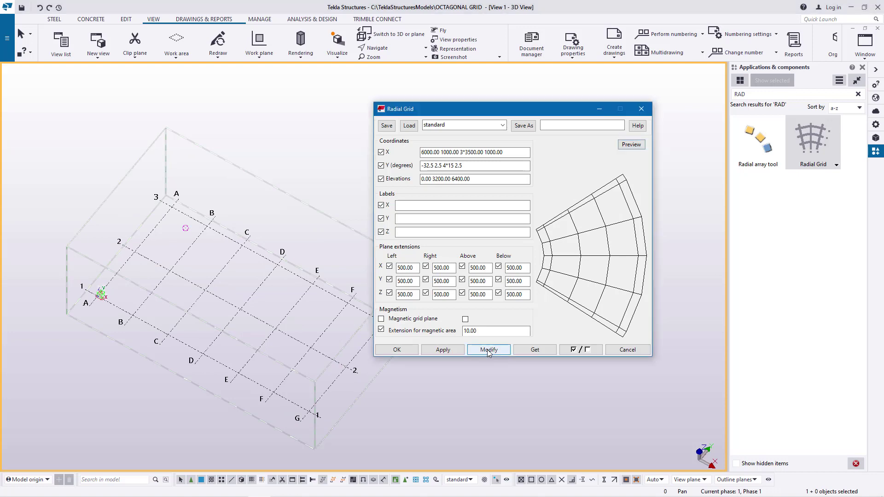
pyautogui.click(397, 350)
pyautogui.scroll(3, 335, 287)
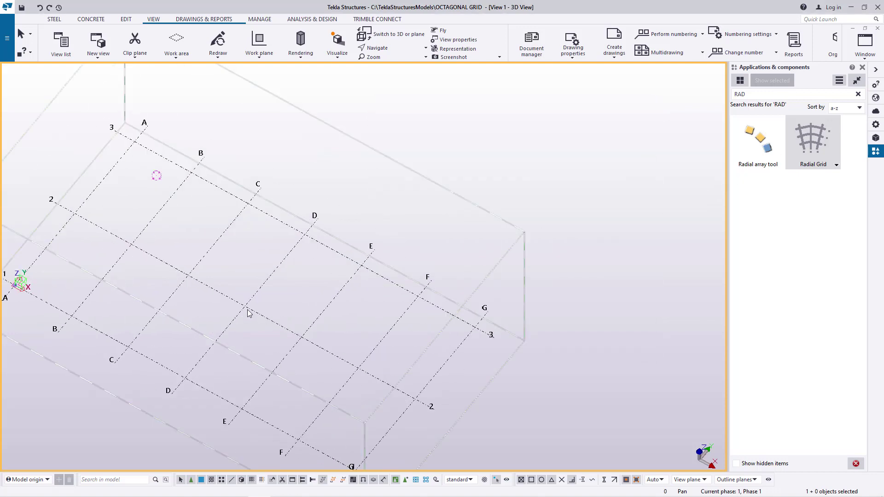
# - Place a radial grid with the standard settings, using the intersection of gridlines D and 2 as its origin, and end the command
pyautogui.click(805, 144)
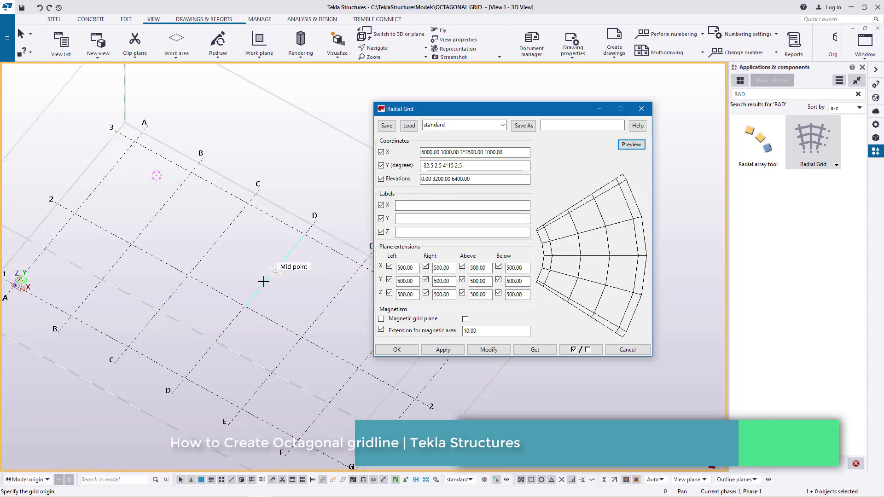
pyautogui.click(246, 305)
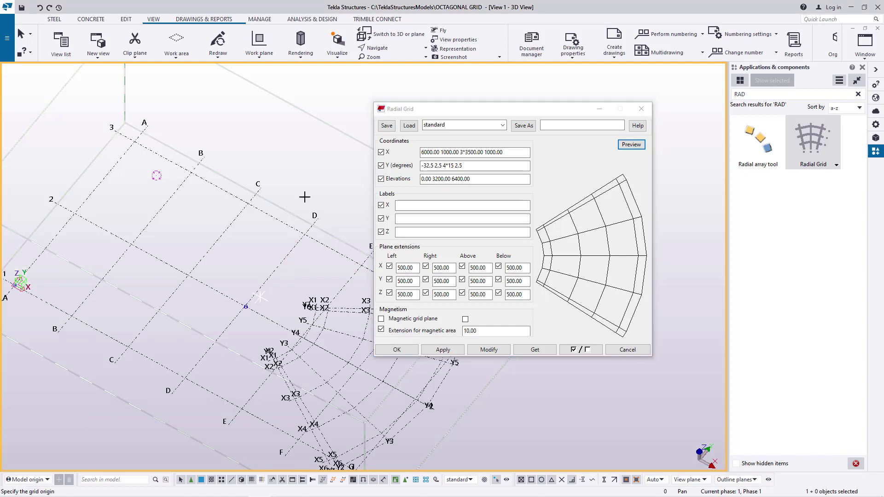
pyautogui.rightClick(305, 181)
pyautogui.click(332, 187)
pyautogui.scroll(5, 403, 469)
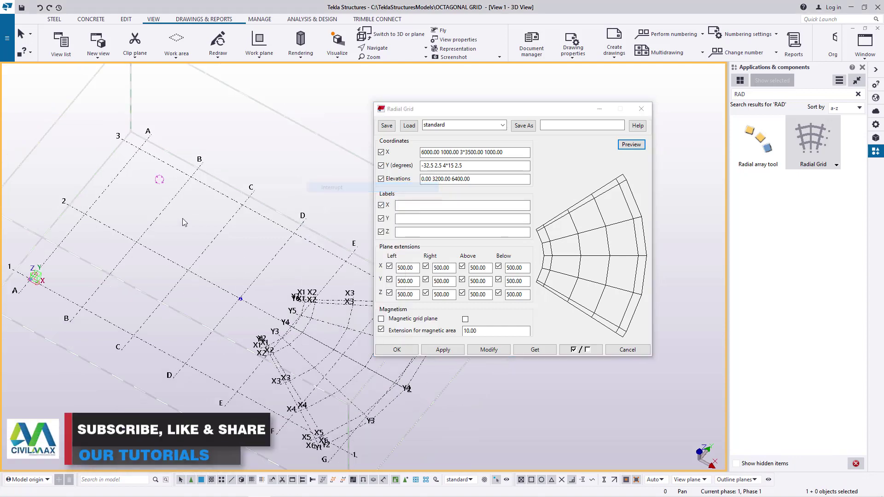
# - Delete the original rectangular grid with lines A to G and 1 to 3
pyautogui.moveTo(548, 108); pyautogui.dragTo(636, 102)
pyautogui.click(394, 51)
pyautogui.click(386, 63)
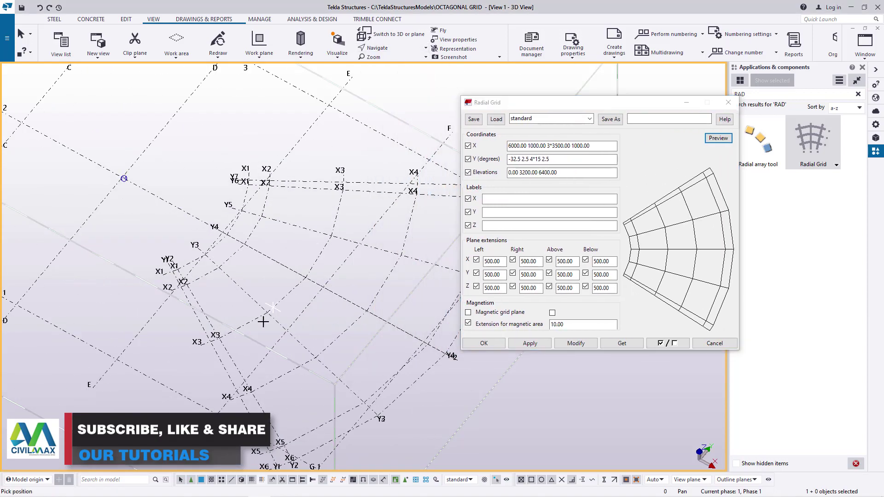
pyautogui.moveTo(262, 321)
pyautogui.mouseDown()
pyautogui.moveTo(338, 304)
pyautogui.moveTo(193, 275)
pyautogui.moveTo(298, 305)
pyautogui.moveTo(251, 168)
pyautogui.mouseUp()
pyautogui.rightClick(251, 168)
pyautogui.click(258, 168)
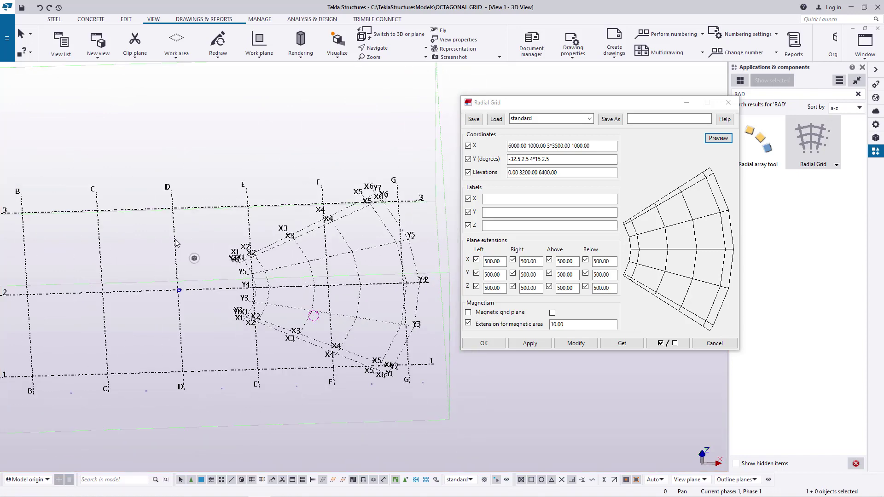
pyautogui.rightClick(175, 240)
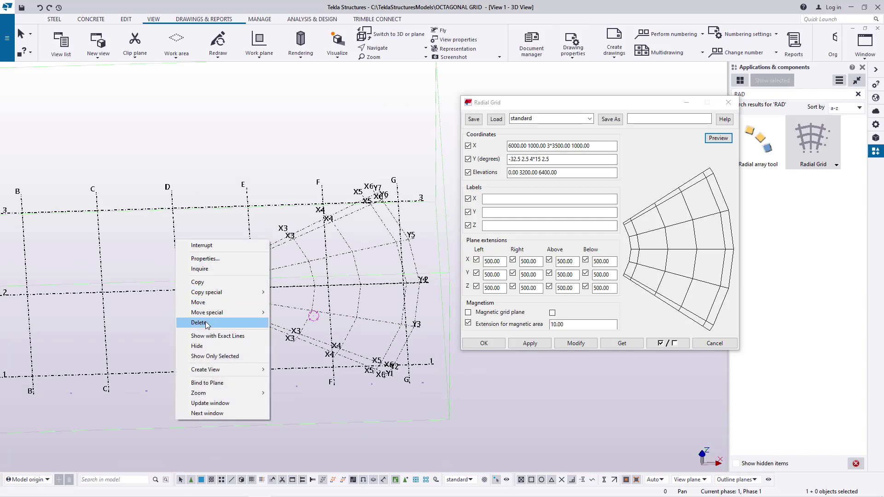
pyautogui.click(206, 345)
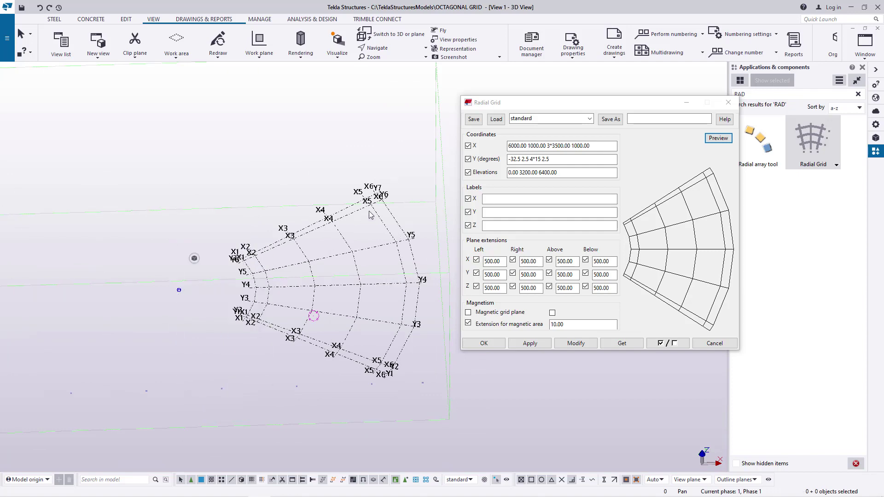
# - Examine the arcs and radial lines of the placed radial grid from a closer angle
pyautogui.scroll(3, 284, 216)
pyautogui.click(425, 48)
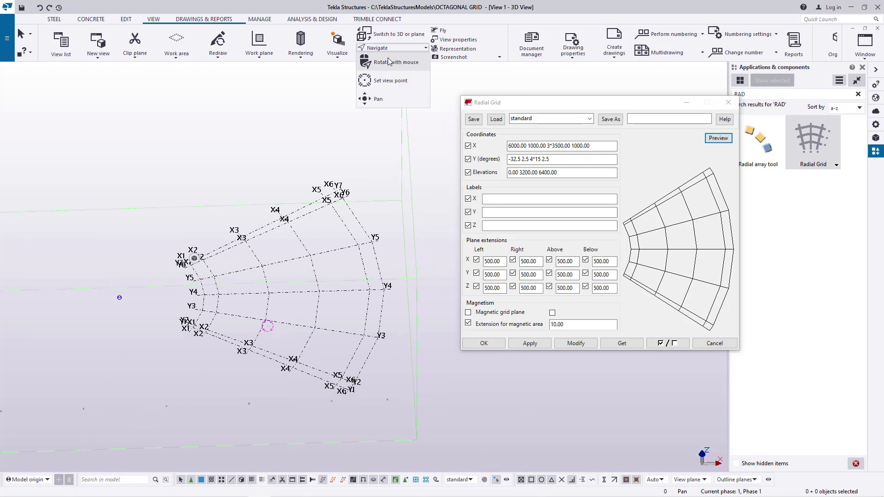
pyautogui.click(373, 98)
pyautogui.moveTo(257, 266); pyautogui.dragTo(286, 271)
pyautogui.scroll(3, 258, 276)
pyautogui.rightClick(266, 194)
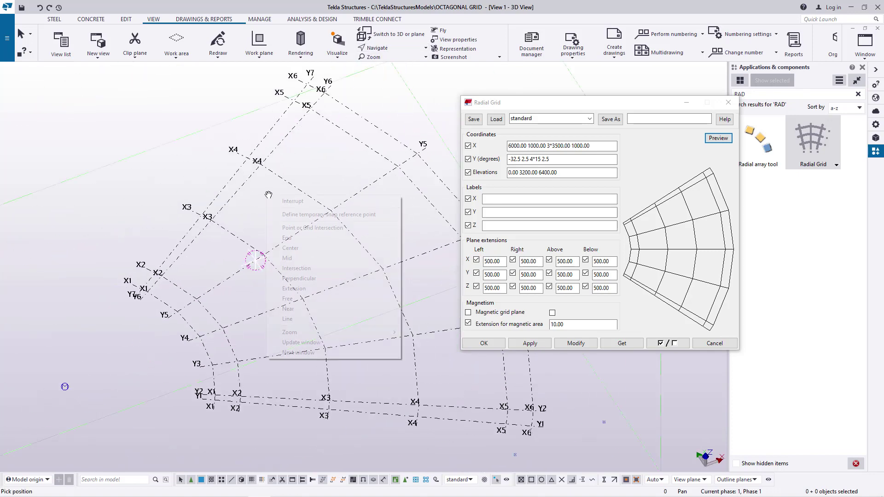
pyautogui.click(286, 197)
pyautogui.scroll(3, 233, 291)
pyautogui.moveTo(167, 341); pyautogui.dragTo(178, 328, button='middle')
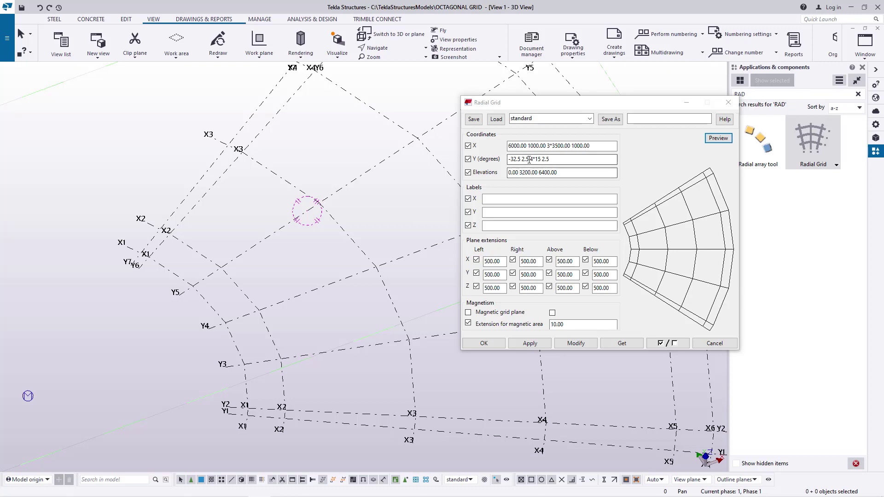
# - Set the radial grid's Y (degrees) coordinates to 4*15
pyautogui.moveTo(529, 160); pyautogui.dragTo(504, 161)
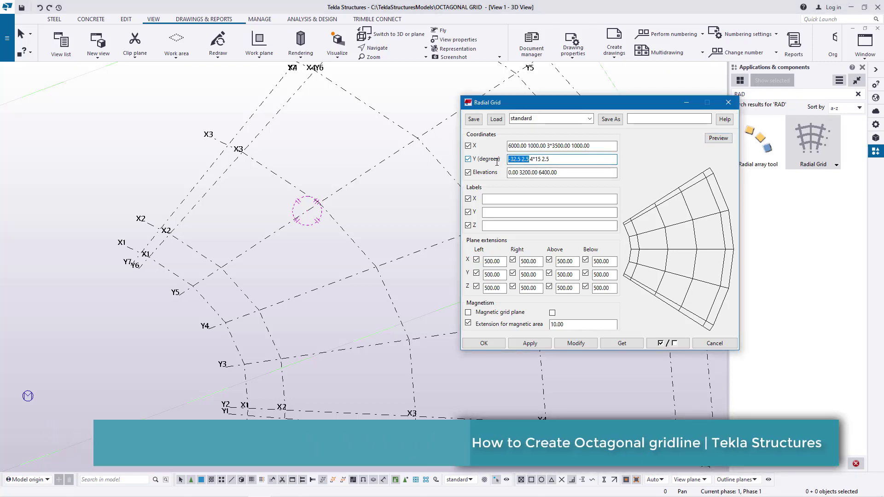
pyautogui.press('Delete')
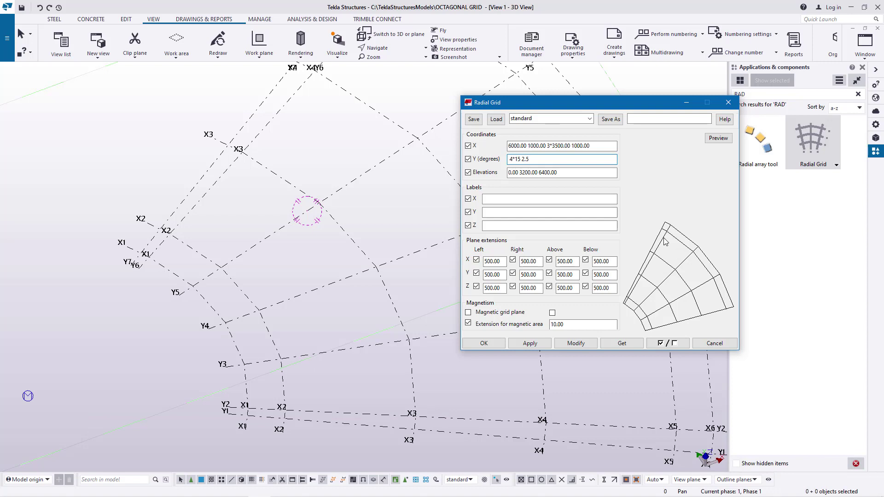
pyautogui.moveTo(533, 159); pyautogui.dragTo(520, 160)
pyautogui.press('BackSpace')
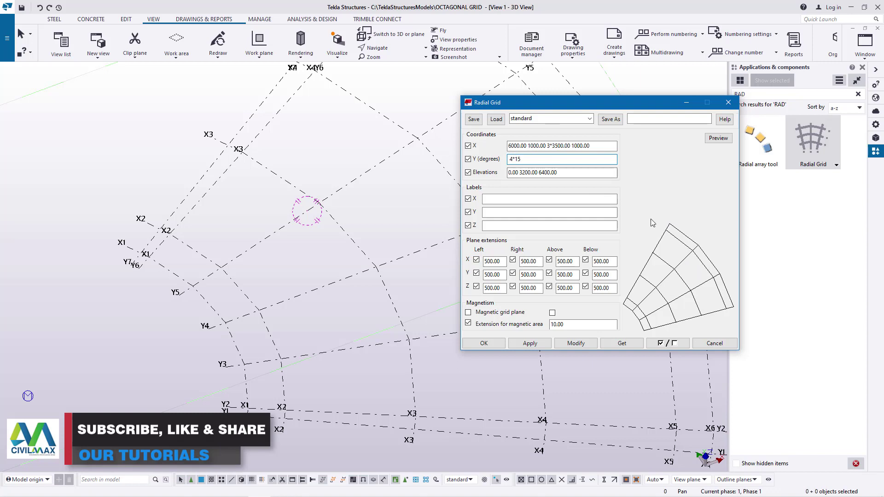
# - Reduce the radial grid's X coordinates to 3*3500.00 by removing the 6000.00 and both 1000.00 spacings
pyautogui.moveTo(591, 145); pyautogui.dragTo(573, 146)
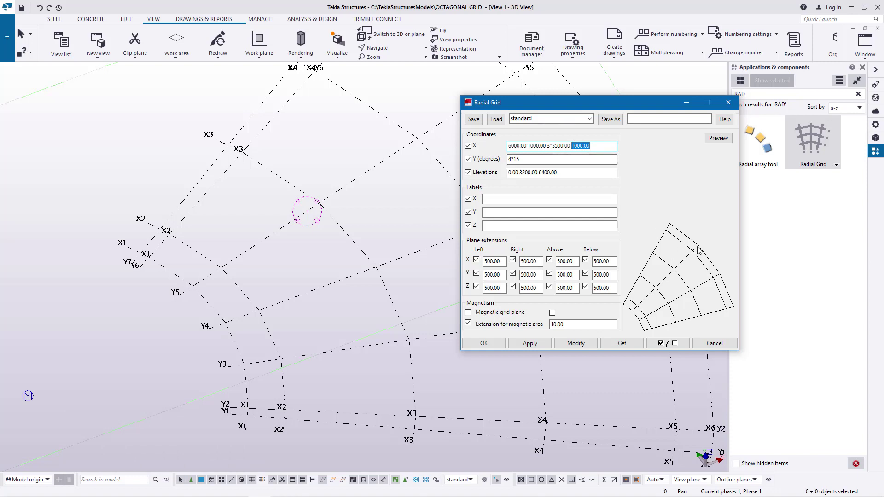
pyautogui.click(527, 146)
pyautogui.press('Delete')
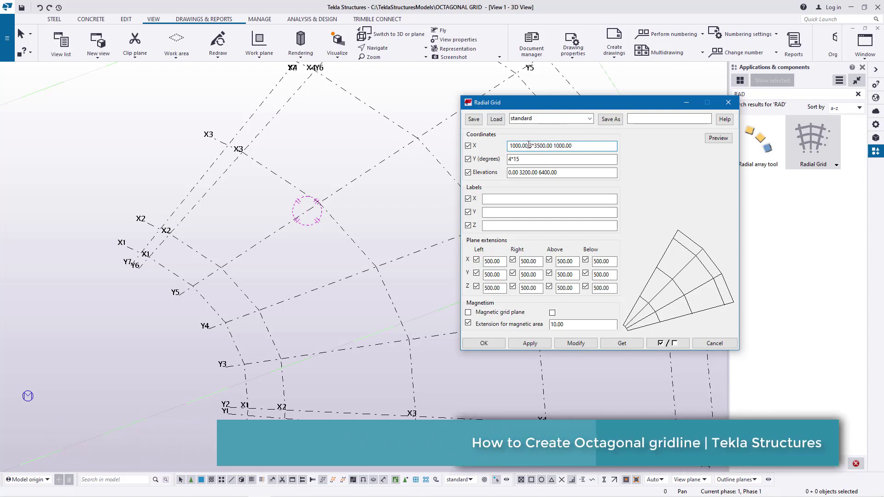
pyautogui.doubleClick(512, 145)
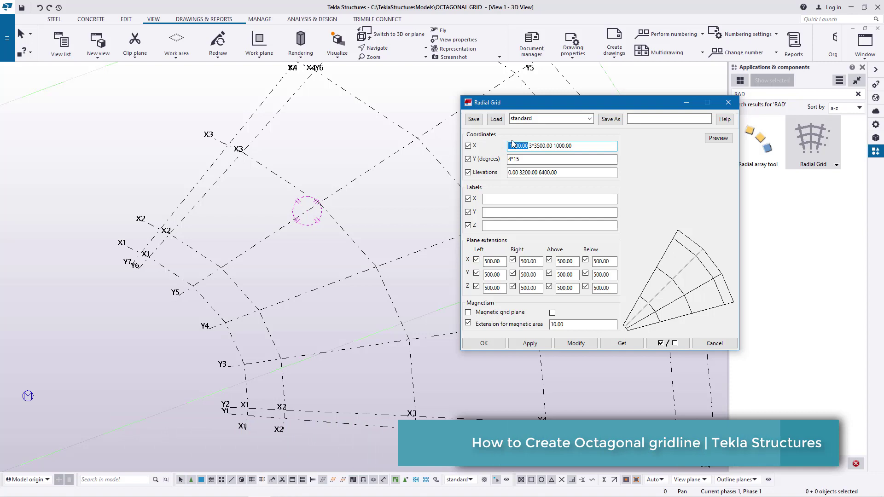
pyautogui.press('Delete')
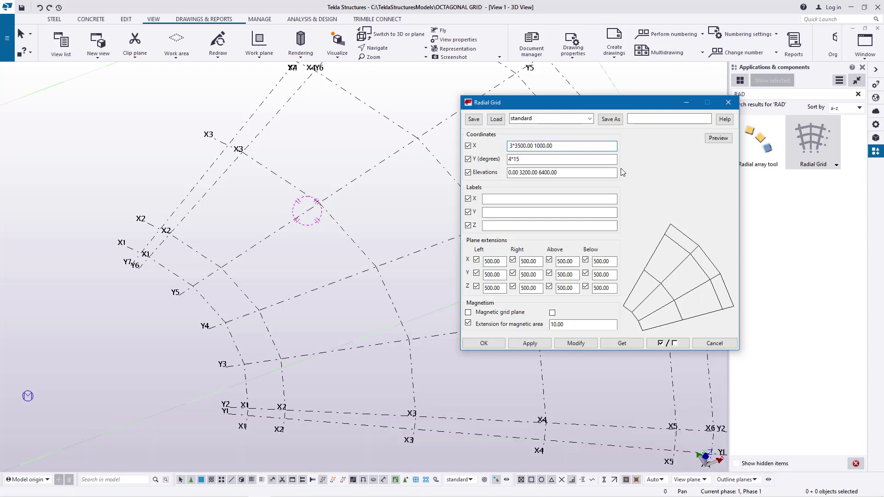
pyautogui.doubleClick(537, 146)
pyautogui.press('Delete')
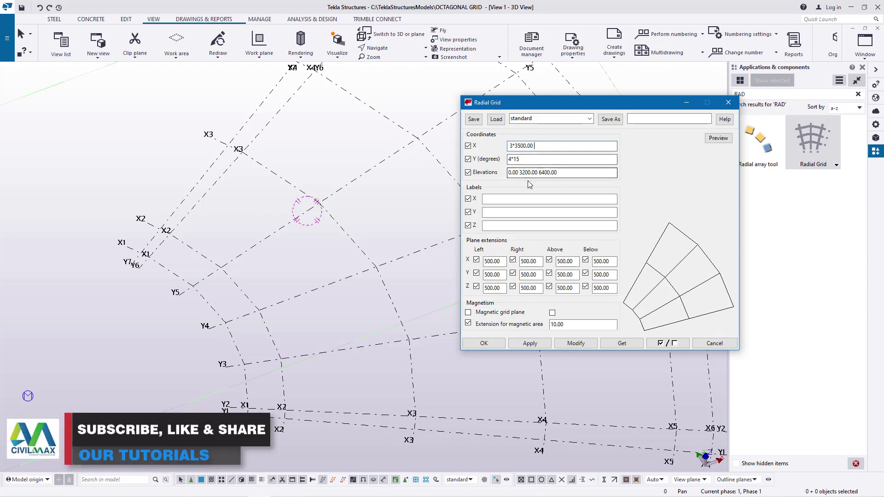
# - Set the radial grid's elevations to 0.00, 3000, 6000 and 10000
pyautogui.click(548, 177)
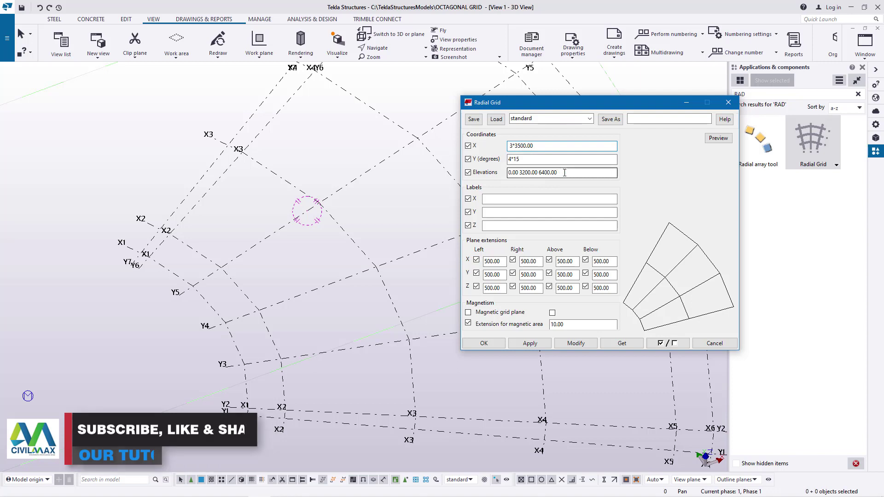
pyautogui.doubleClick(541, 173)
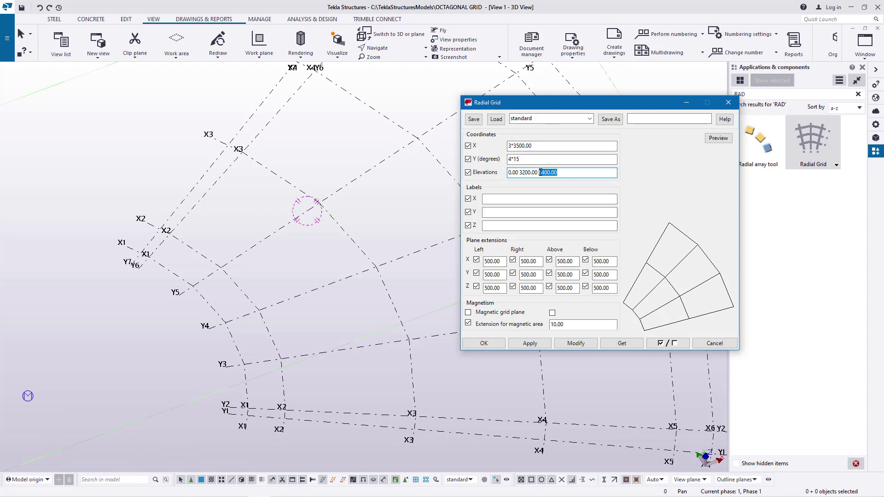
pyautogui.write('6000')
pyautogui.doubleClick(527, 172)
pyautogui.press('BackSpace')
pyautogui.write('3000 6000 1000')
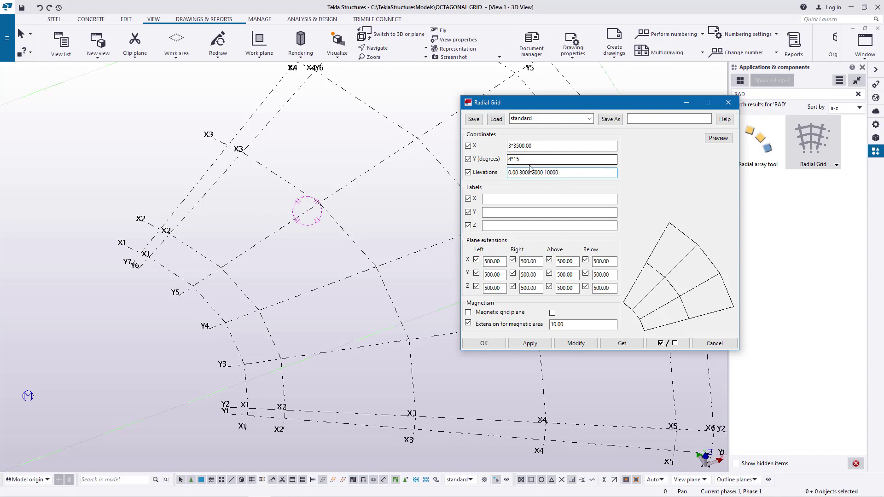
# - Try a starting value of 0 in front of the radial grid's X coordinates
pyautogui.click(509, 146)
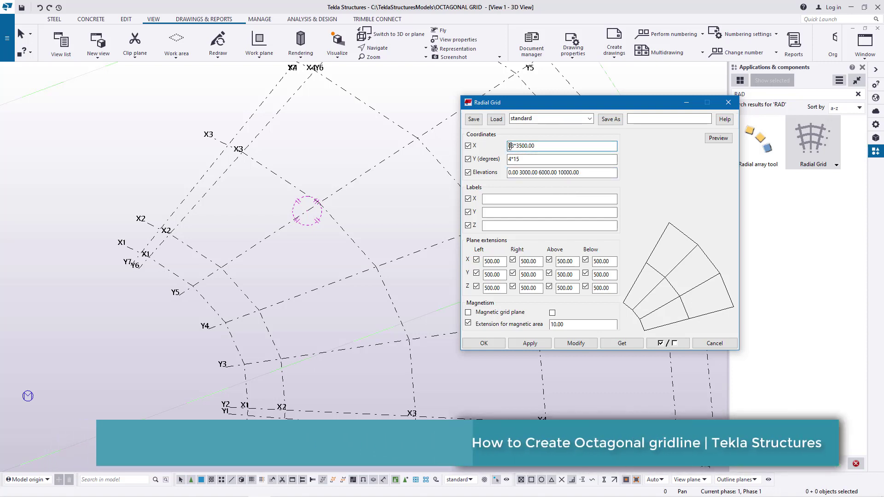
pyautogui.write('0')
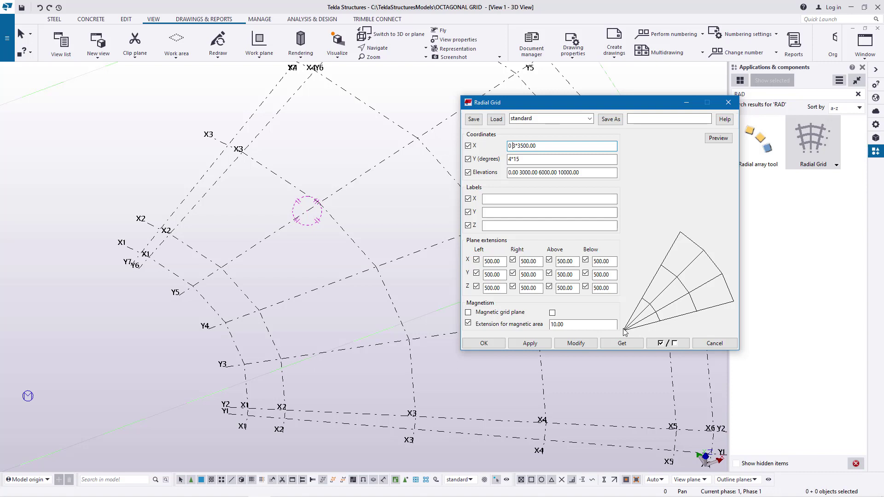
pyautogui.press('Delete')
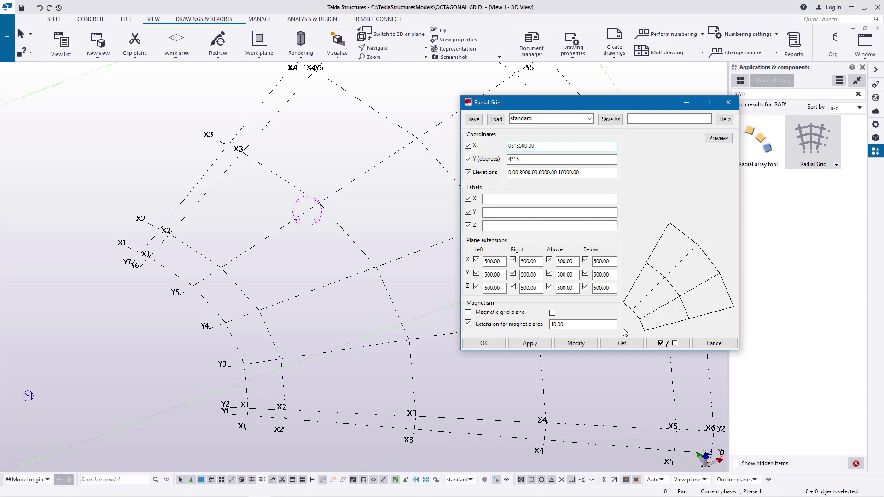
pyautogui.press('Delete')
# - Set the radial grid's X coordinates to 4*5000
pyautogui.moveTo(526, 143); pyautogui.dragTo(514, 143)
pyautogui.write('5000')
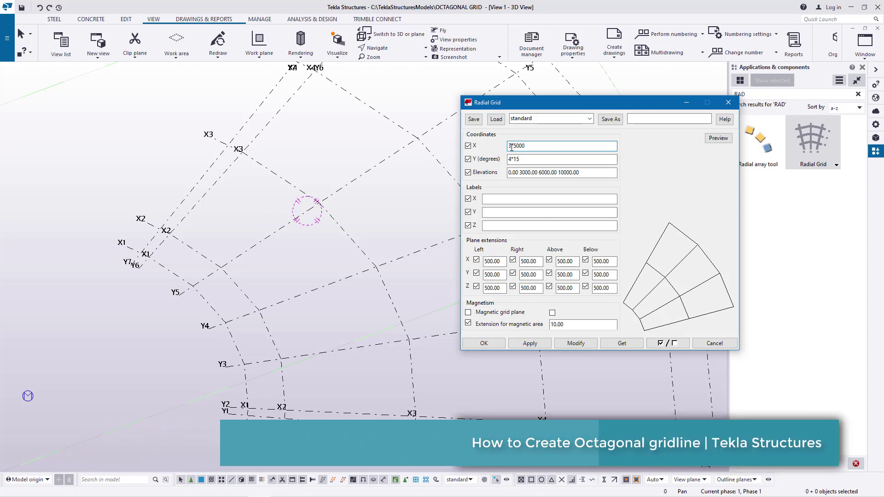
pyautogui.doubleClick(509, 145)
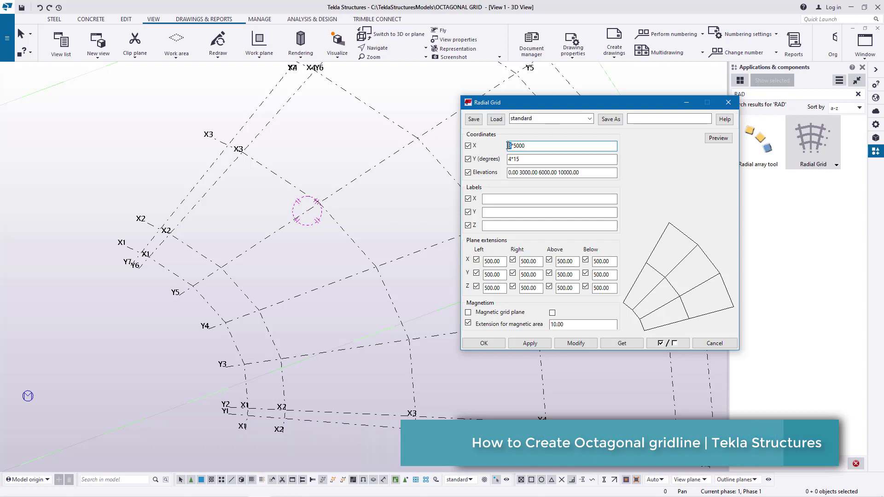
pyautogui.write('4')
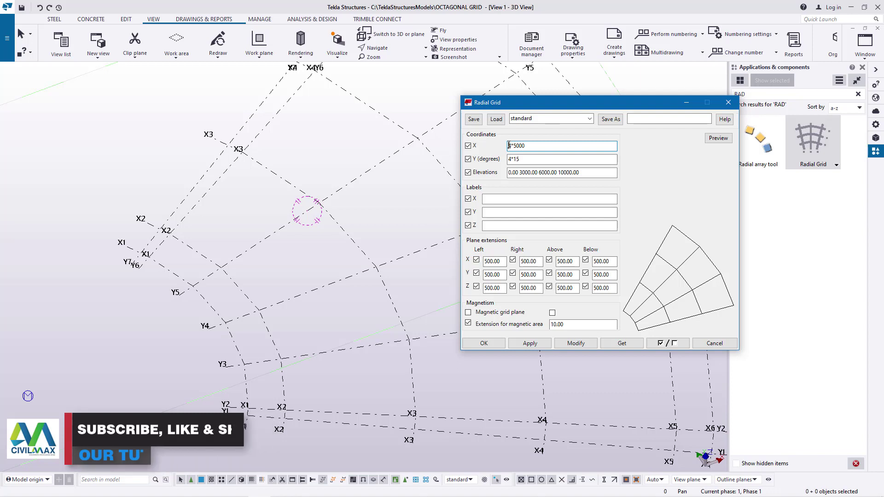
# - Set the radial grid's X coordinates to 0 4*5000 and its Y degrees to 9*45, and accept the settings
pyautogui.write('0')
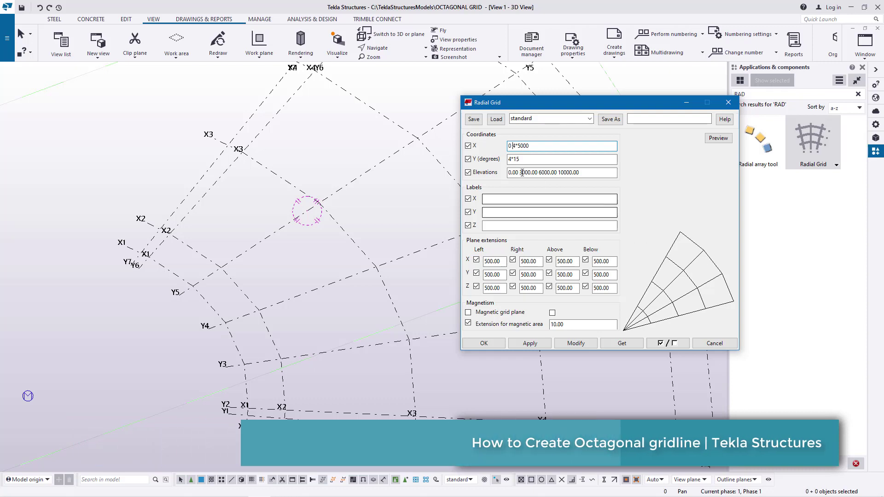
pyautogui.click(511, 160)
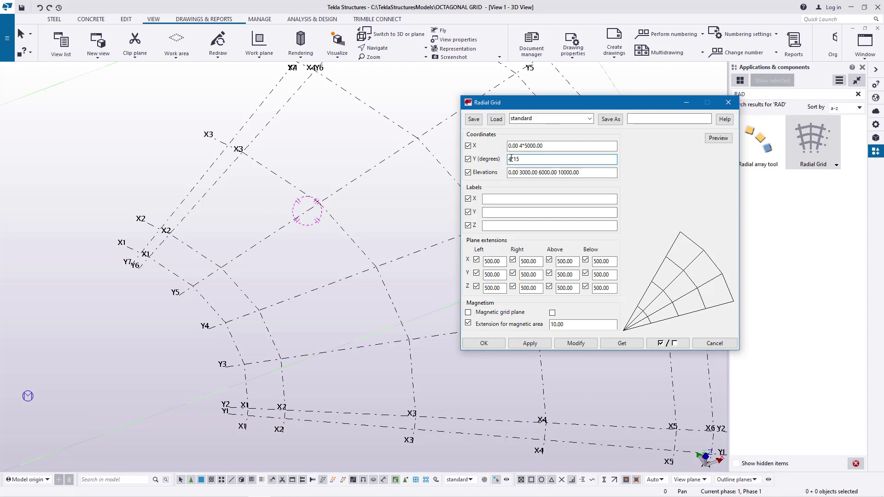
pyautogui.press('BackSpace')
pyautogui.press('BackSpace')
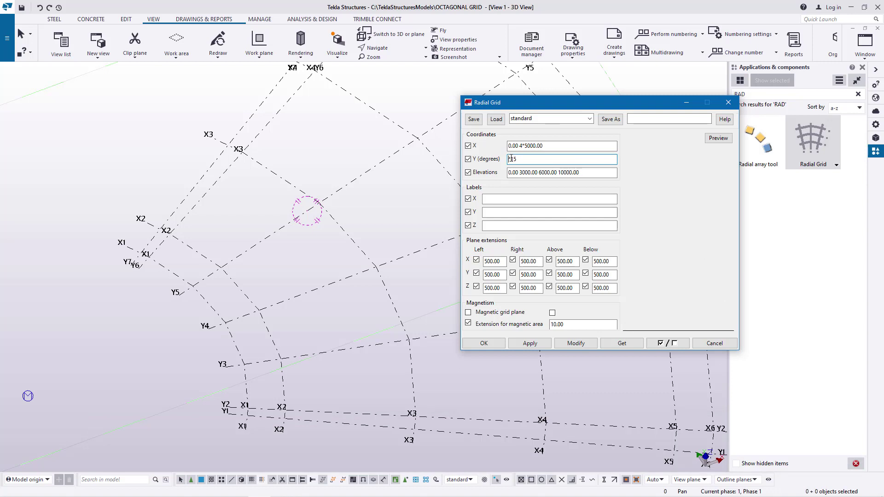
pyautogui.write('9*')
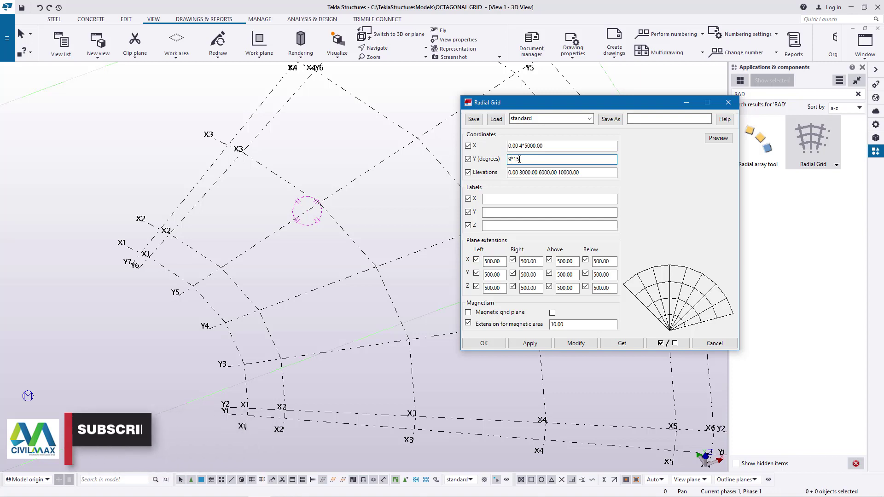
pyautogui.press('BackSpace')
pyautogui.press('BackSpace')
pyautogui.write('45')
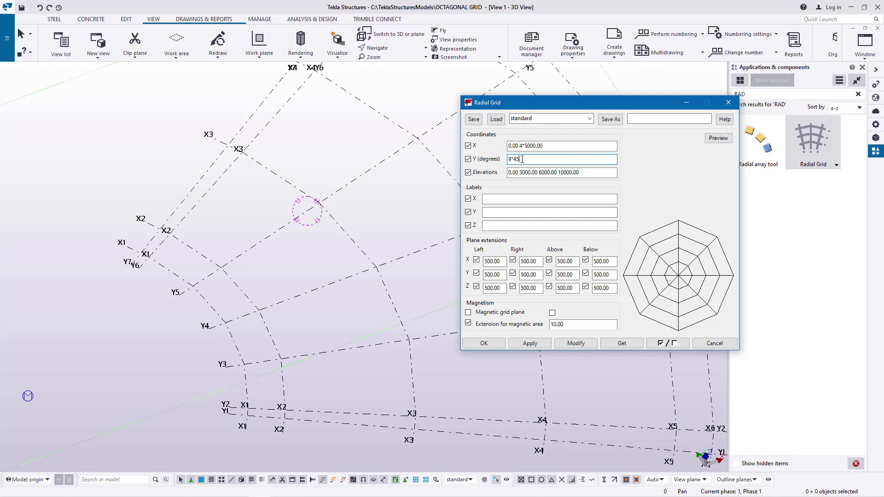
pyautogui.click(573, 343)
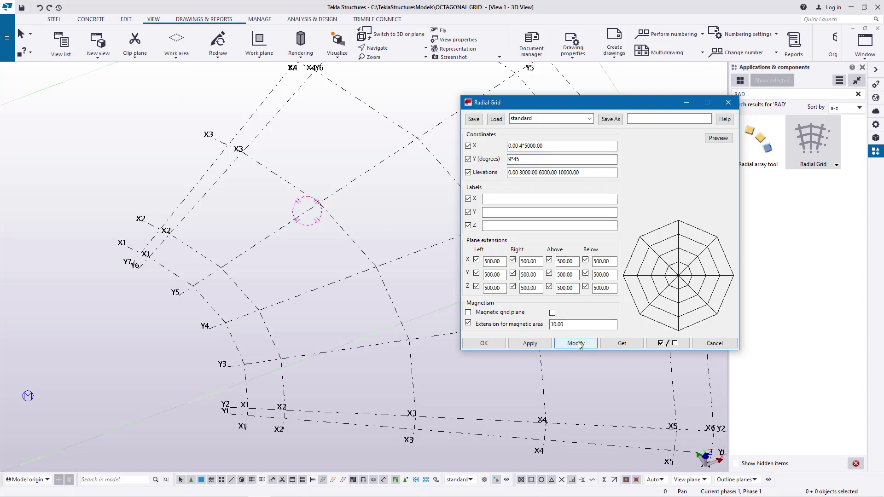
pyautogui.click(481, 344)
pyautogui.scroll(-4, 325, 255)
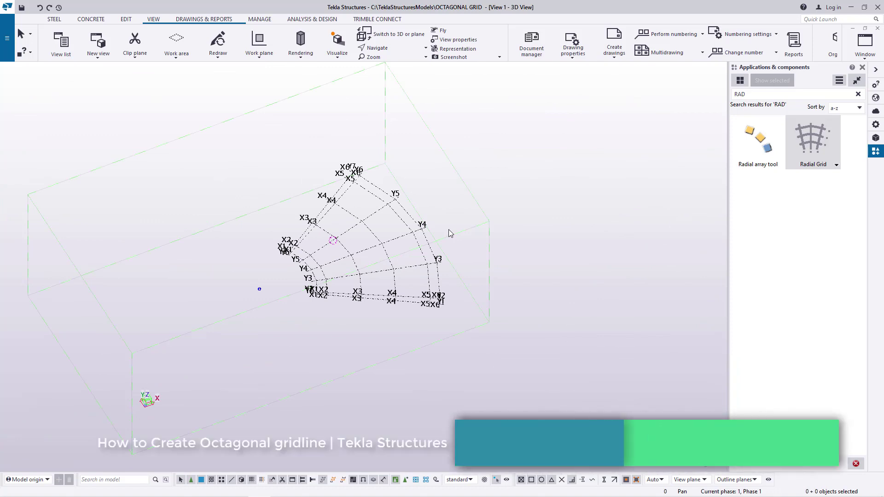
# - Insert a radial grid with the current settings, placing its origin at the centre point of the existing fan-shaped grid's arcs
pyautogui.doubleClick(814, 141)
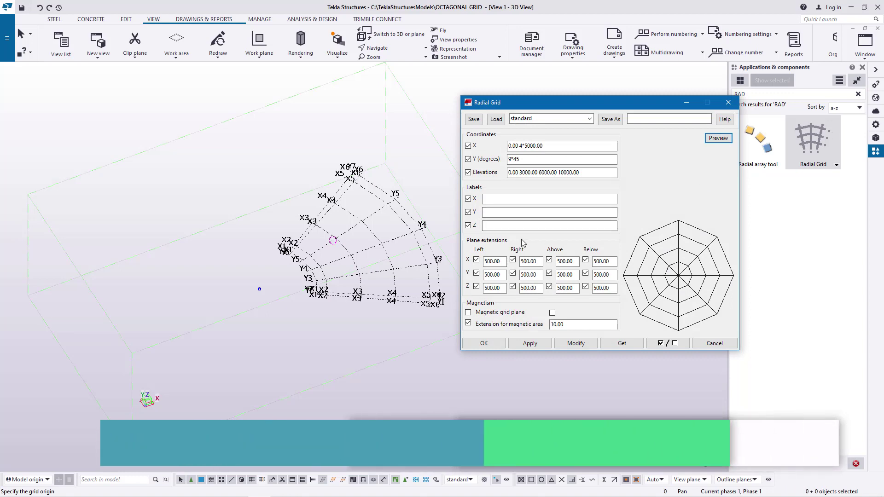
pyautogui.scroll(5, 304, 265)
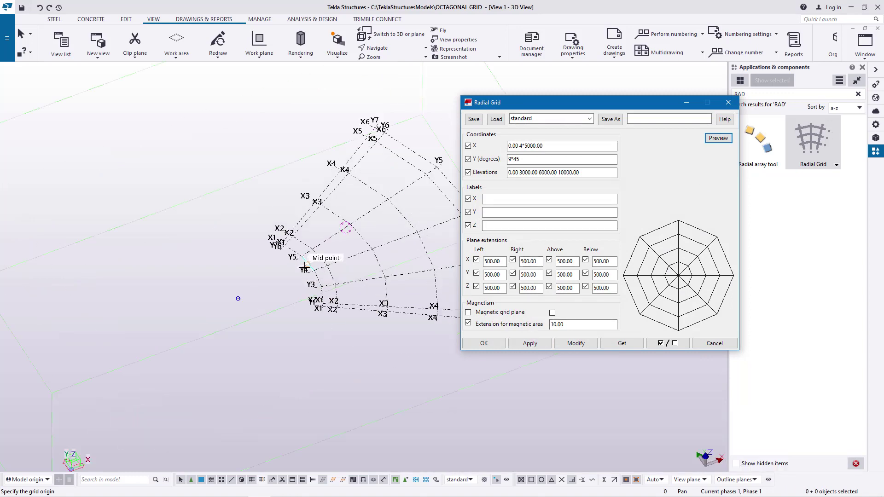
pyautogui.click(169, 330)
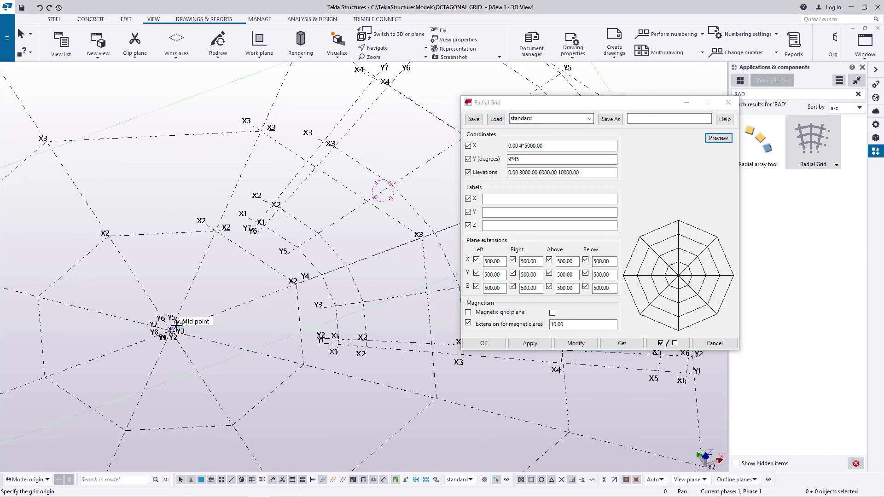
pyautogui.rightClick(247, 110)
pyautogui.click(252, 111)
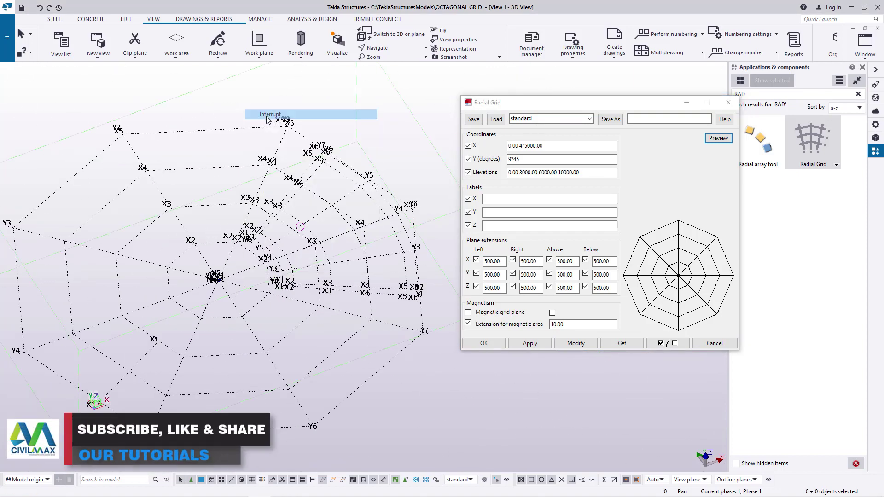
# - Delete the old fan-shaped radial grid that overlaps the octagonal one
pyautogui.scroll(3, 247, 102)
pyautogui.click(320, 255)
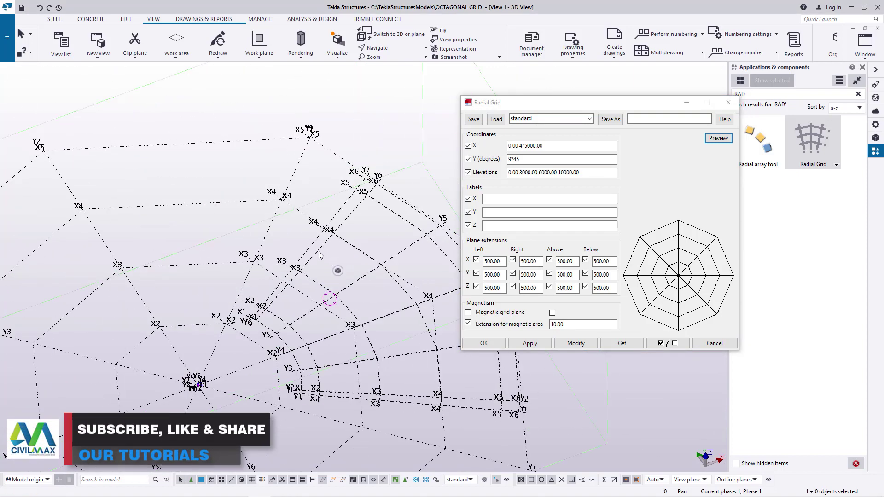
pyautogui.press('Delete')
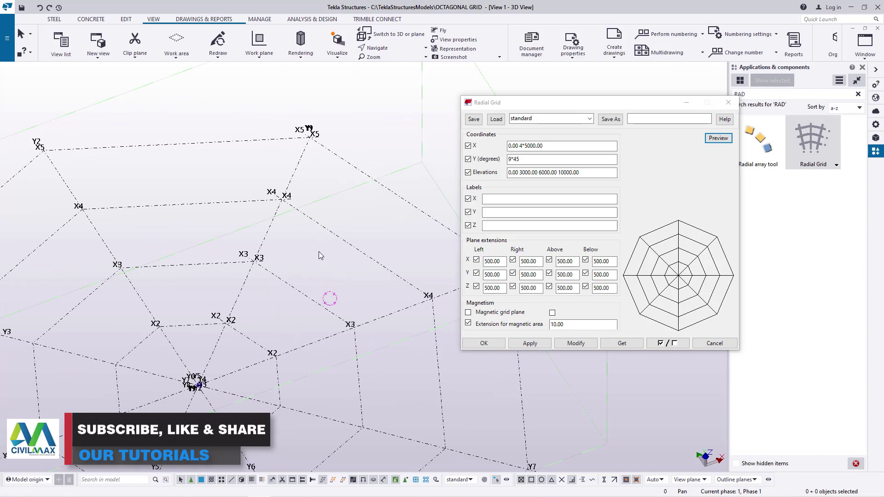
pyautogui.scroll(-3, 319, 252)
pyautogui.scroll(4, 293, 279)
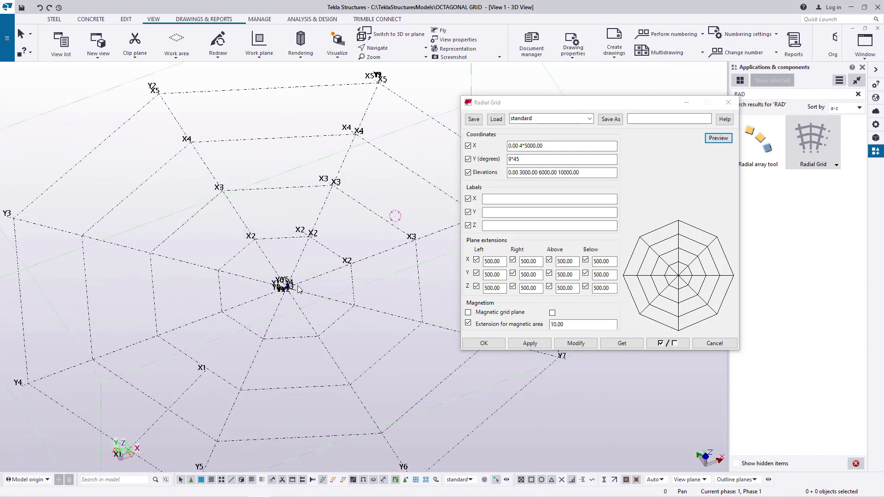
# - Try to apply the X labels A B C D E to the octagonal grid
pyautogui.click(506, 199)
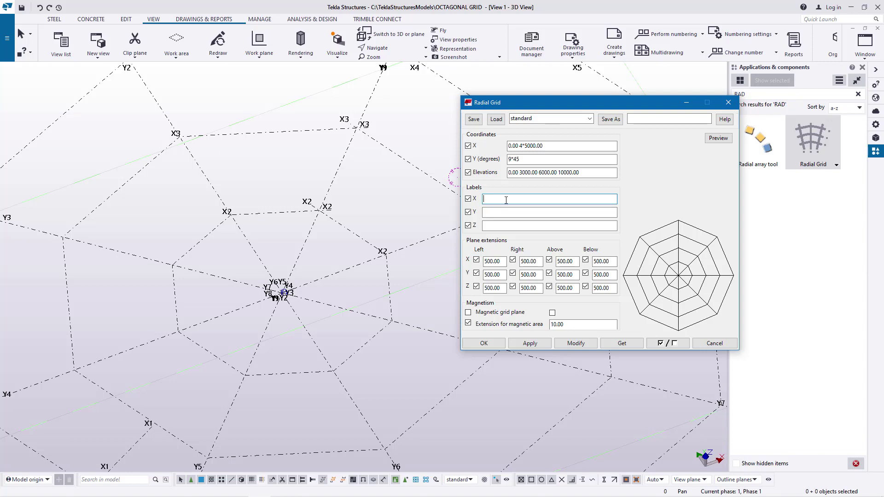
pyautogui.write('A')
pyautogui.press('BackSpace')
pyautogui.press('BackSpace')
pyautogui.write('B ')
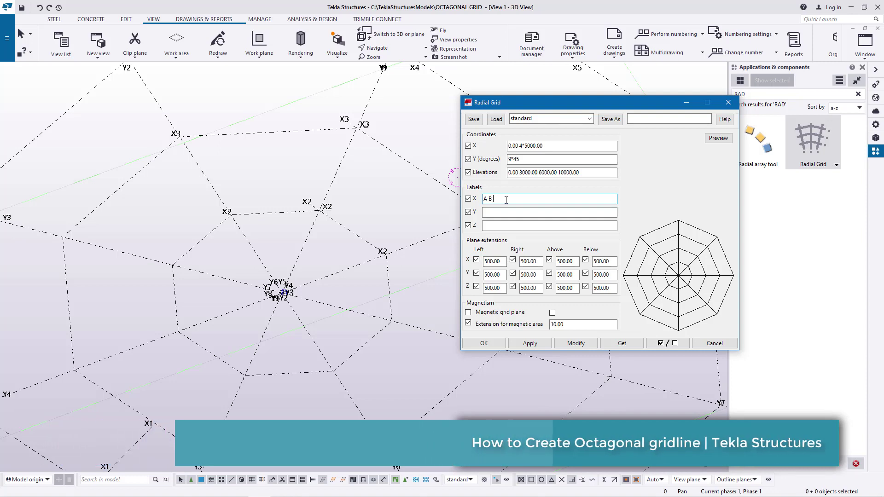
pyautogui.write('C D E')
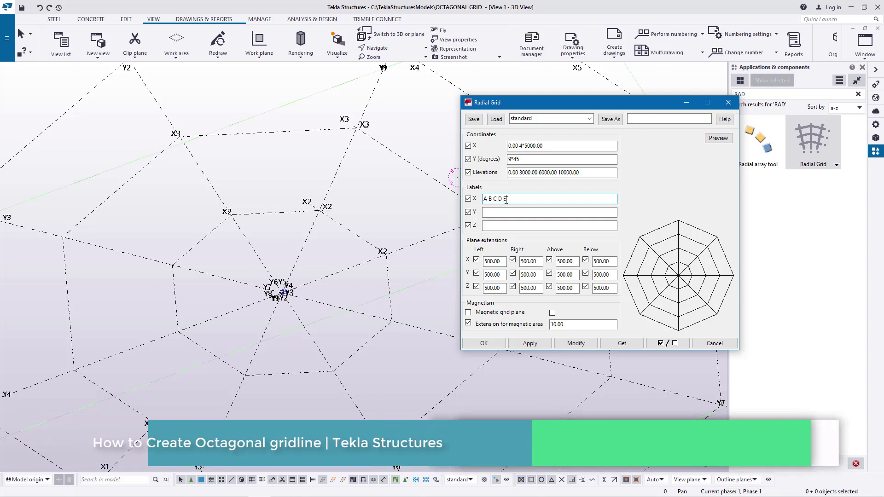
pyautogui.click(506, 213)
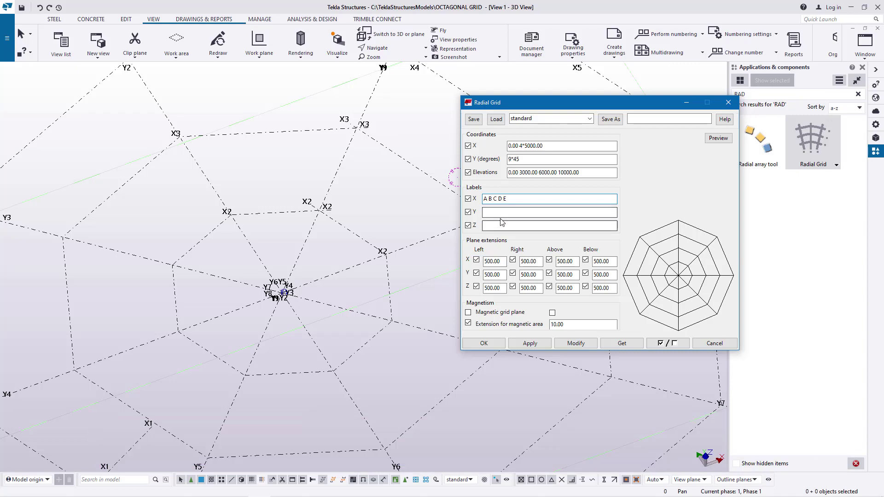
pyautogui.scroll(-3, 214, 226)
pyautogui.scroll(-1, 218, 252)
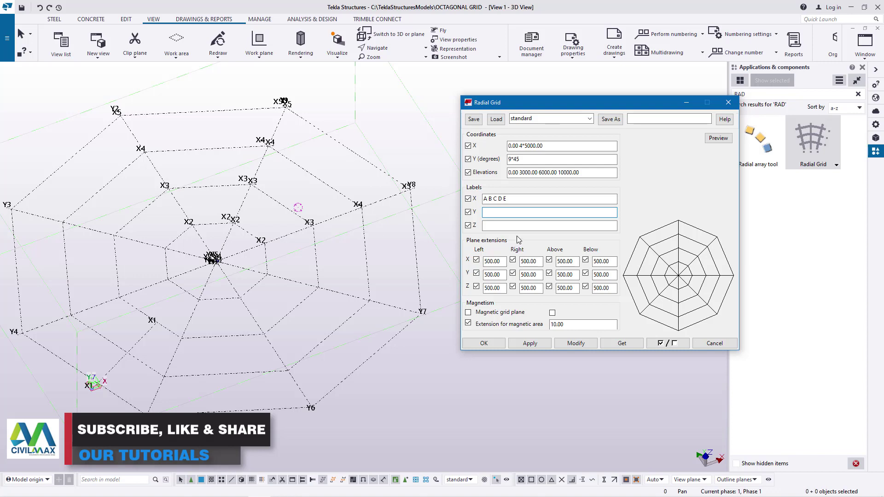
pyautogui.click(576, 344)
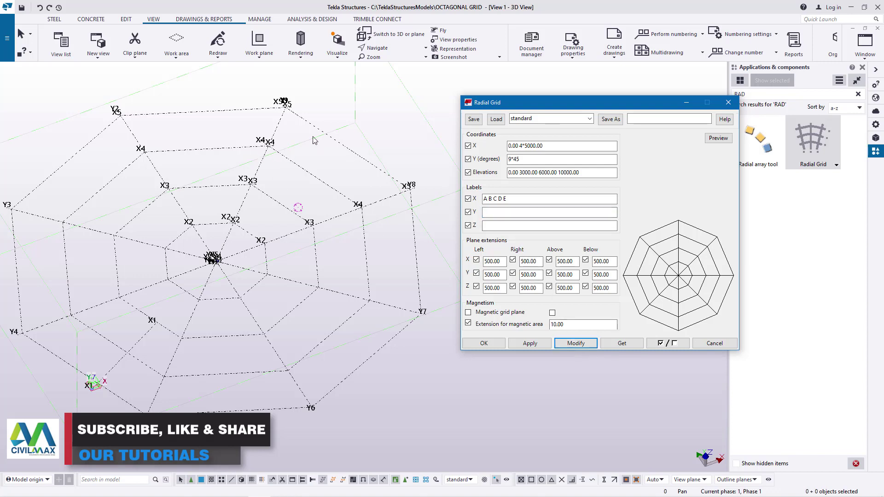
pyautogui.rightClick(362, 109)
pyautogui.click(515, 201)
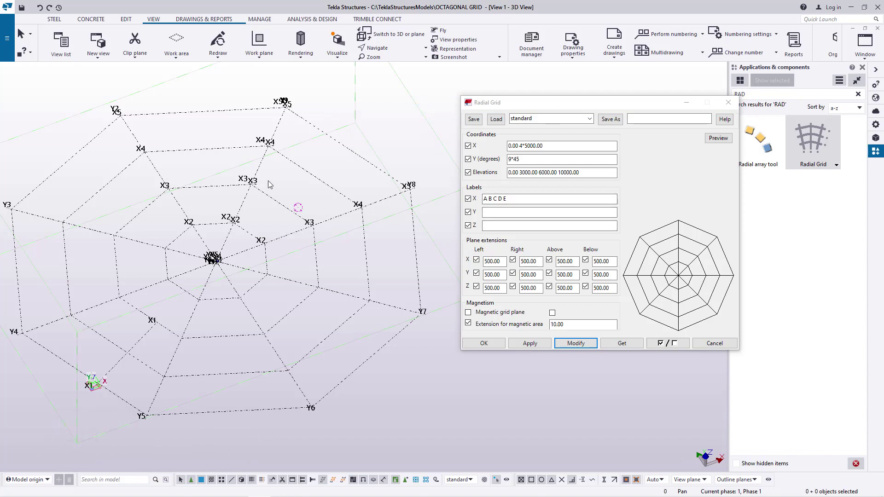
# - Open the placed octagonal grid's properties and modify its X labels to A B C D E
pyautogui.doubleClick(300, 283)
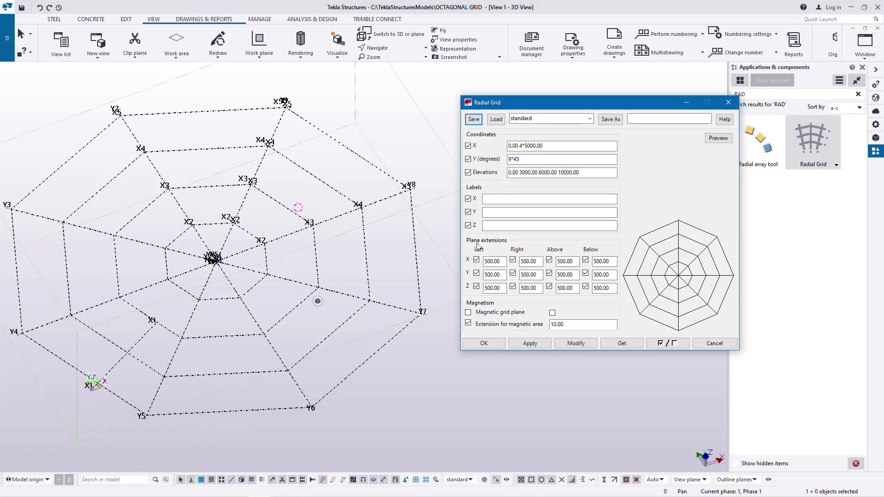
pyautogui.click(504, 200)
pyautogui.write('A B C DE')
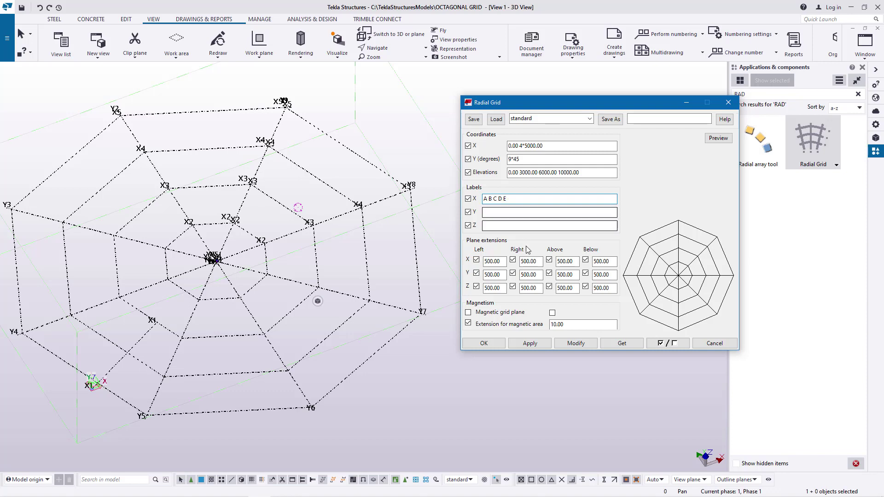
pyautogui.click(576, 344)
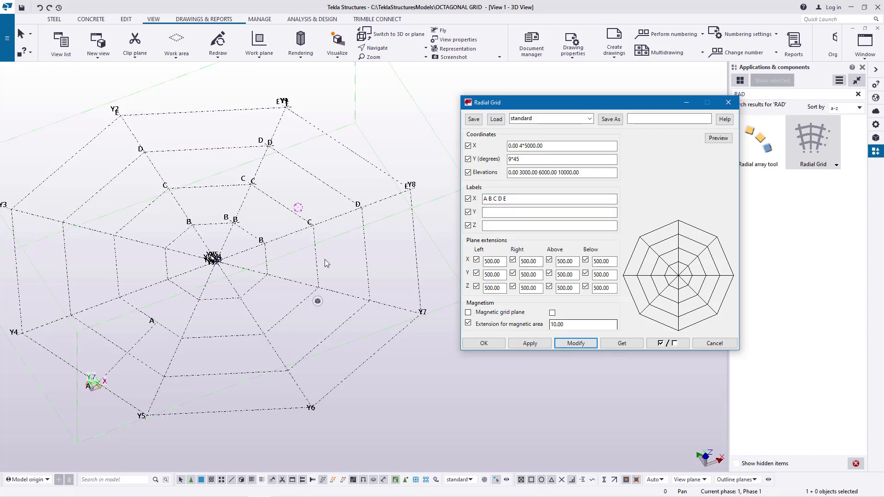
pyautogui.scroll(4, 151, 300)
pyautogui.scroll(-3, 165, 354)
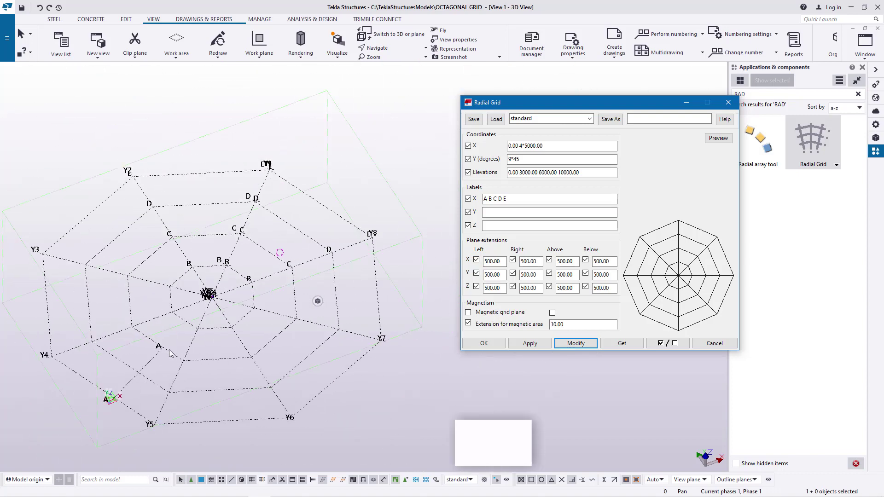
pyautogui.click(505, 214)
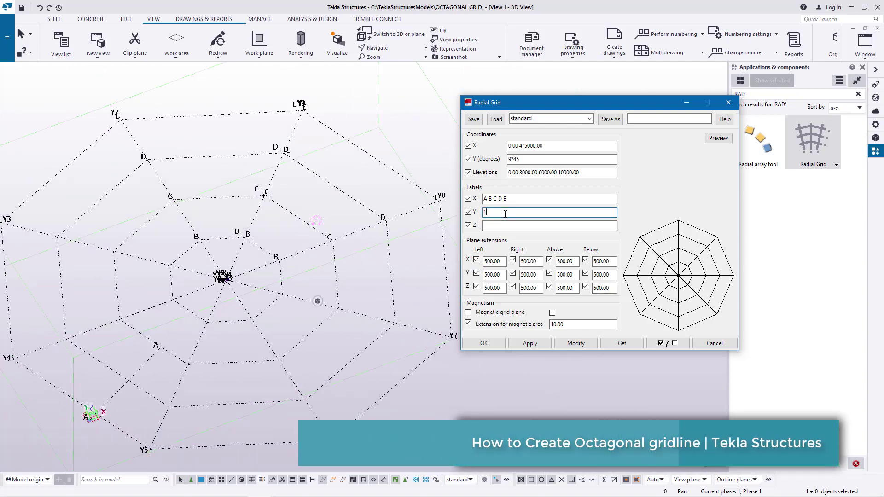
pyautogui.write('1')
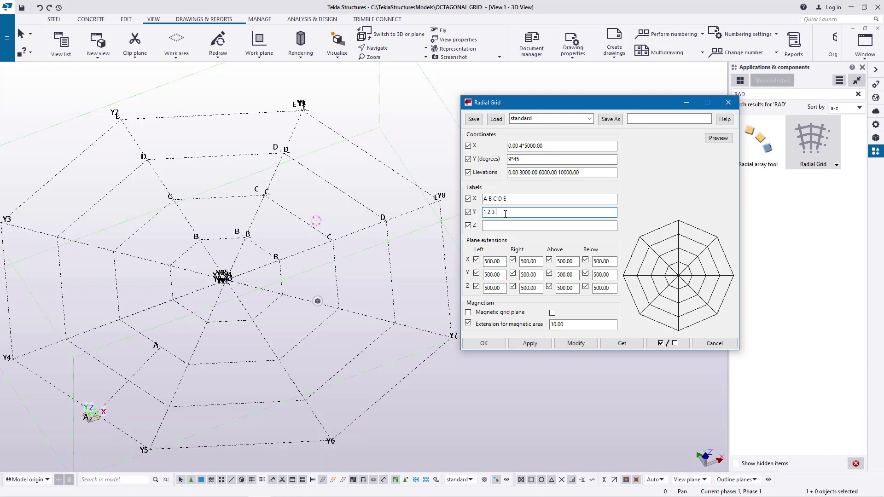
pyautogui.write('3 4 5')
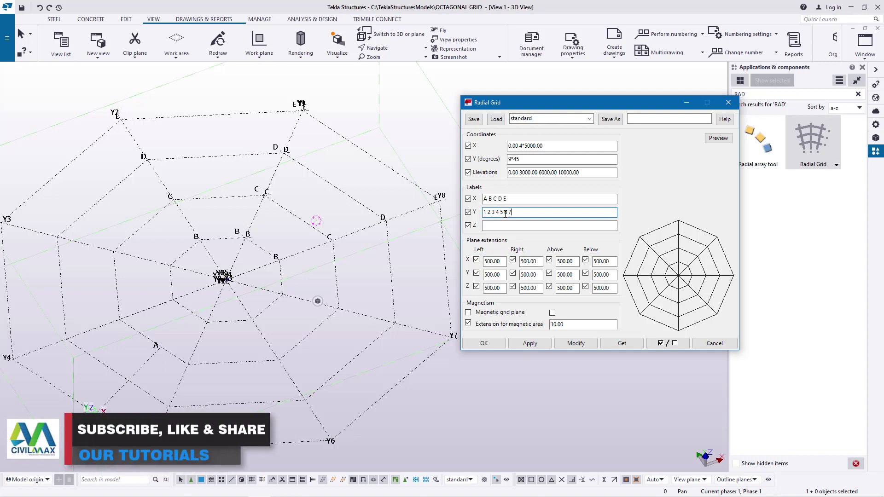
pyautogui.write('6 7 8 9 10')
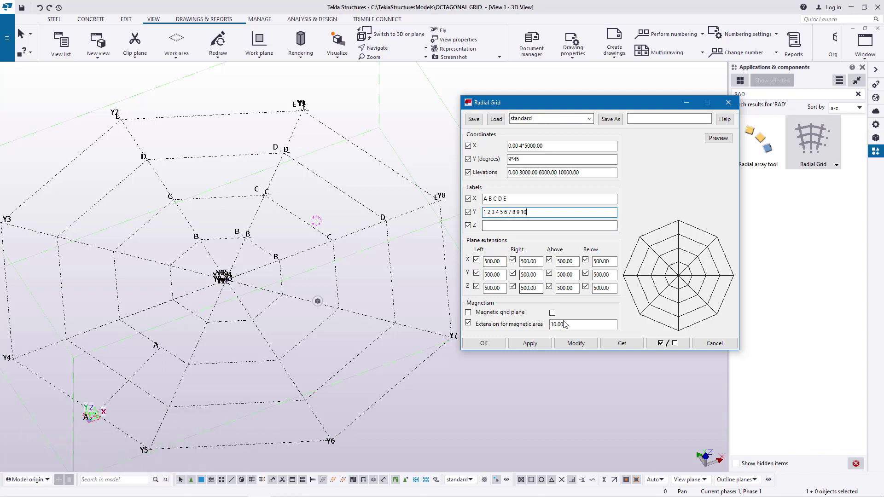
pyautogui.click(578, 347)
pyautogui.keyDown('ctrl'); pyautogui.moveTo(172, 154); pyautogui.dragTo(488, 227, button='middle'); pyautogui.keyUp('ctrl')
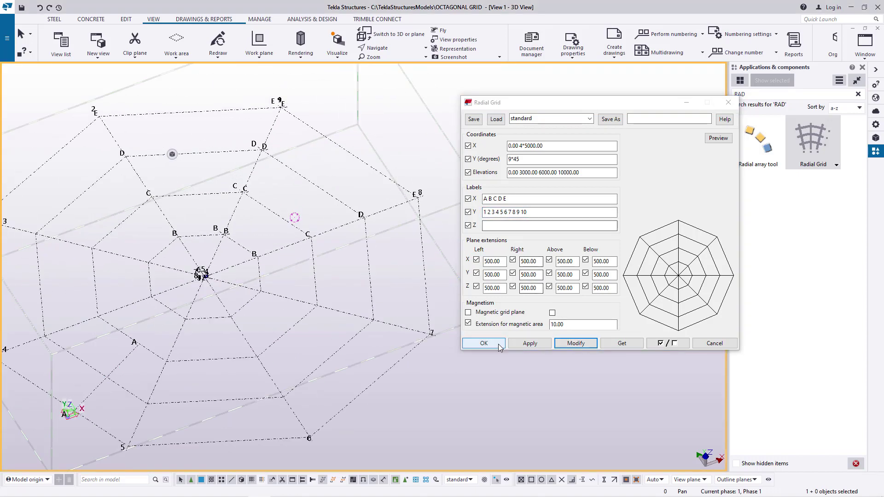
pyautogui.click(483, 343)
pyautogui.moveTo(252, 154)
pyautogui.keyDown('ctrl'); pyautogui.mouseDown(button='middle')
pyautogui.moveTo(435, 282)
pyautogui.moveTo(486, 186)
pyautogui.mouseUp(button='middle'); pyautogui.keyUp('ctrl')
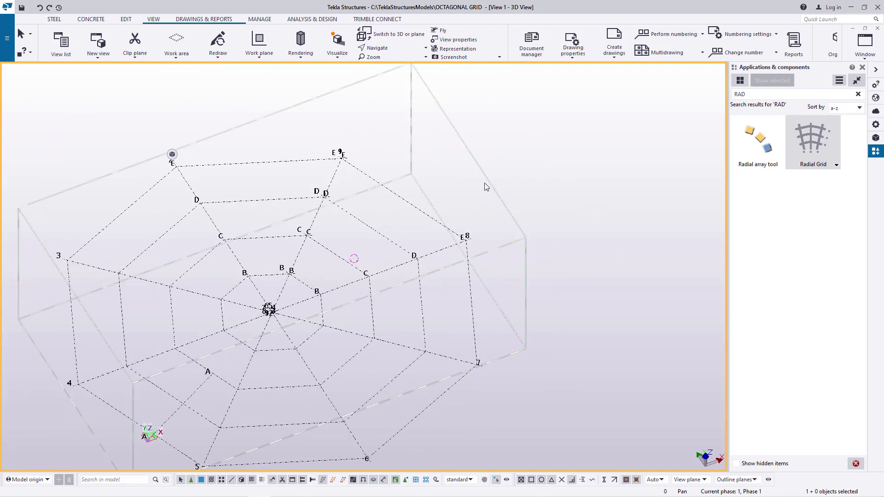
# - Fit the work area to the entire model
pyautogui.rightClick(484, 172)
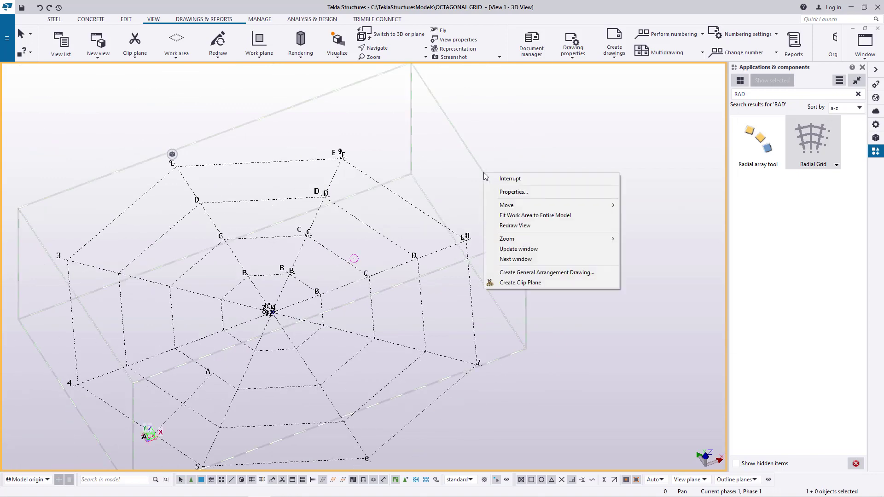
pyautogui.click(534, 215)
pyautogui.scroll(2, 524, 214)
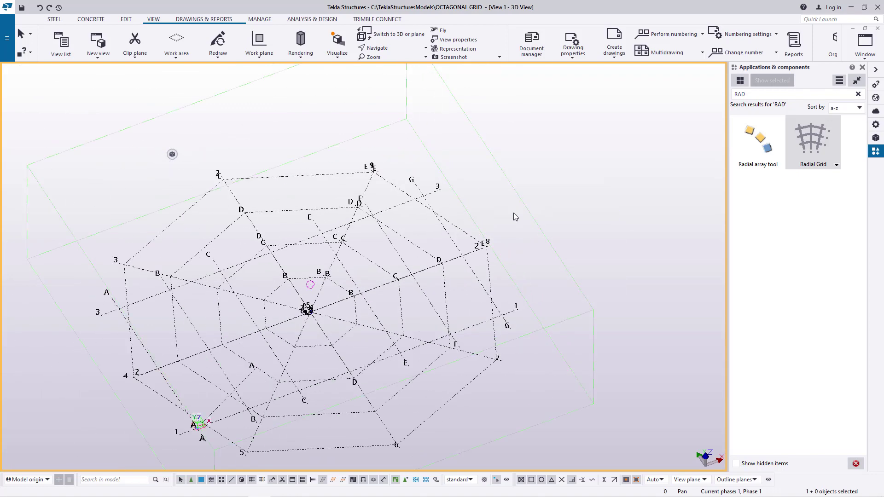
# - Hide the rectangular grid so only the octagonal grid is displayed
pyautogui.scroll(3, 423, 199)
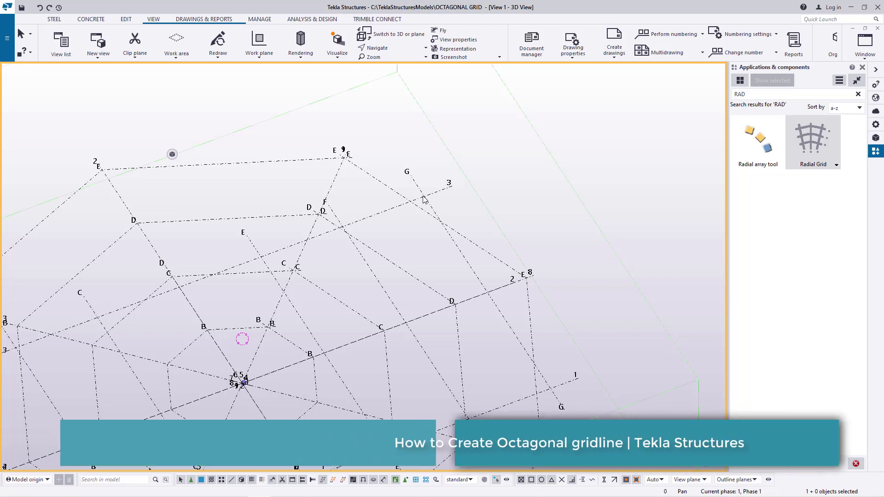
pyautogui.press('v')
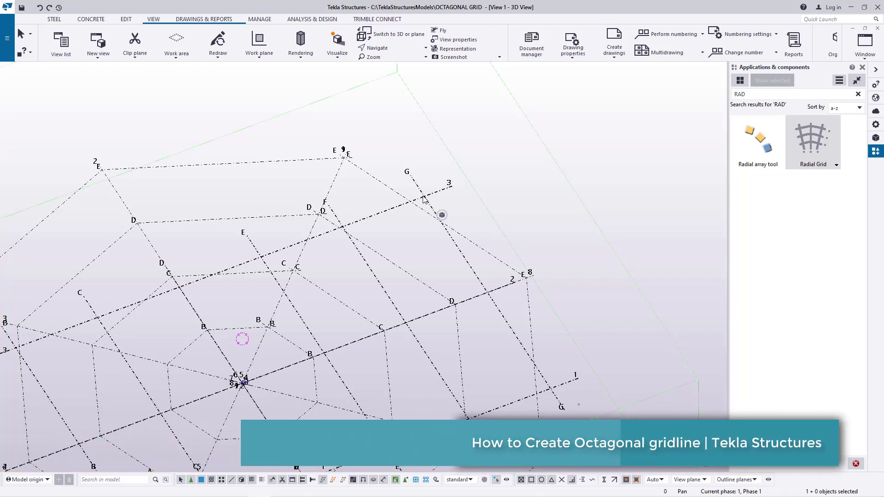
pyautogui.rightClick(423, 199)
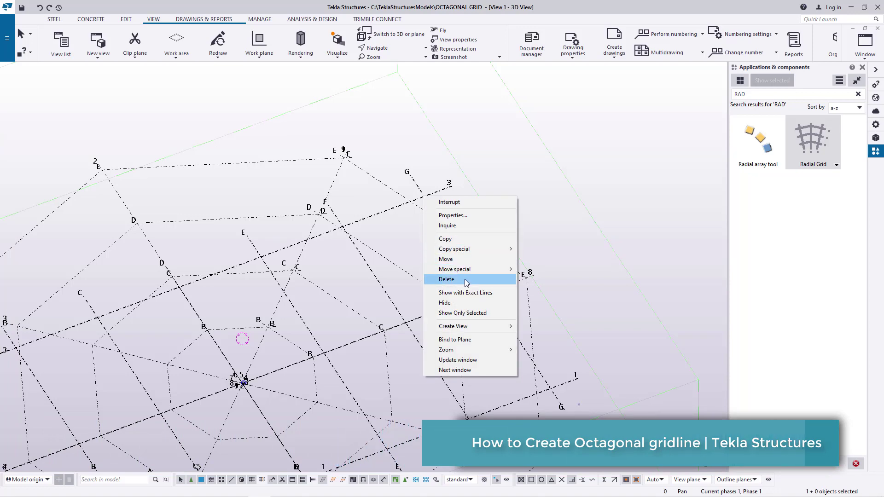
pyautogui.click(463, 313)
pyautogui.scroll(-3, 329, 298)
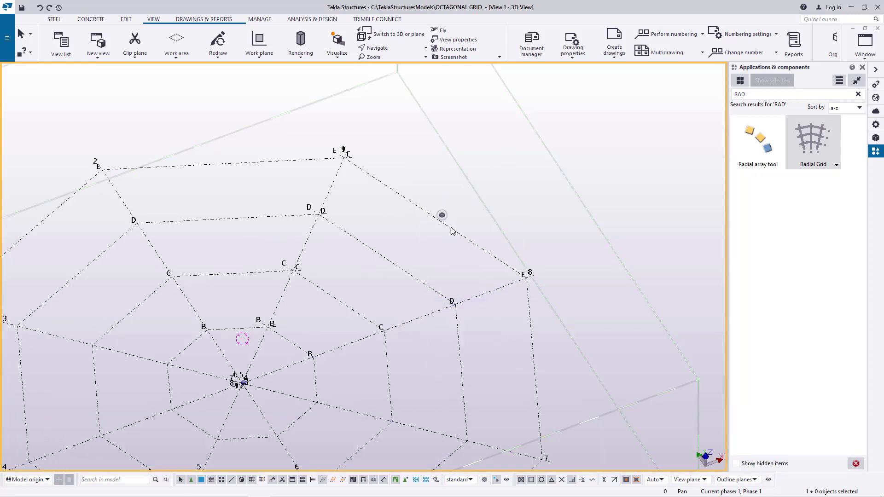
# - Place a steel column at the outermost grid intersection on gridline 3 of the octagonal grid and finish the command
pyautogui.click(415, 47)
pyautogui.click(377, 62)
pyautogui.moveTo(334, 346); pyautogui.dragTo(390, 288)
pyautogui.rightClick(379, 140)
pyautogui.click(389, 145)
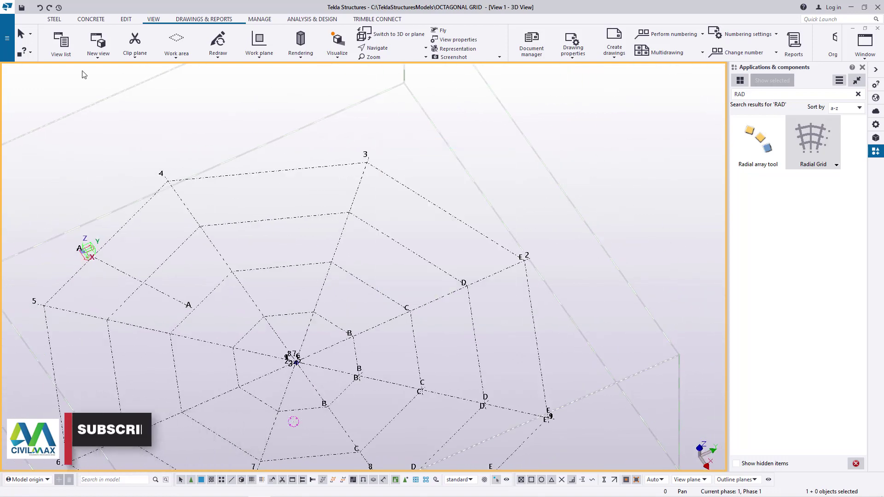
pyautogui.click(58, 20)
pyautogui.click(57, 42)
pyautogui.scroll(10, 359, 196)
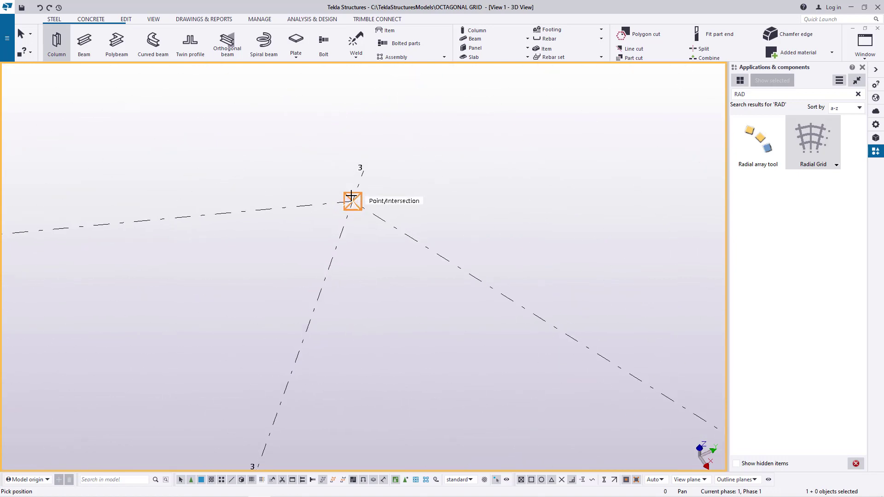
pyautogui.scroll(2, 363, 196)
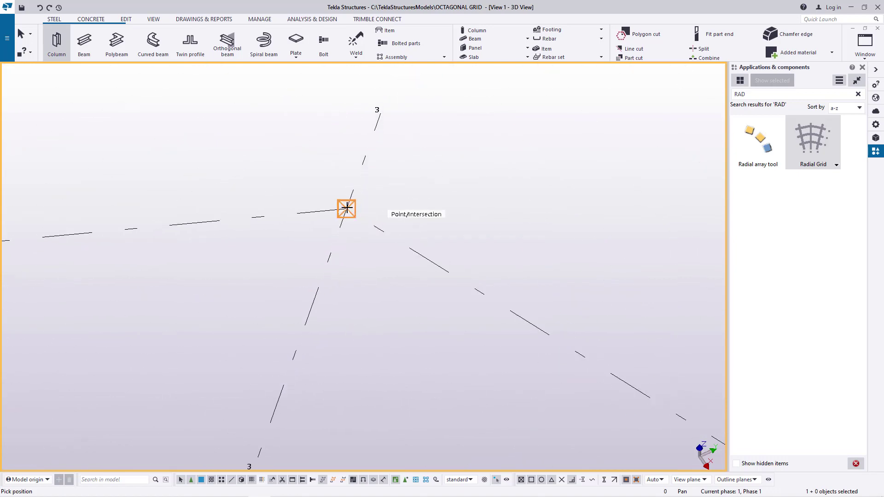
pyautogui.click(346, 209)
pyautogui.rightClick(444, 153)
pyautogui.click(457, 157)
# - Change the column's profile to UB406*178*75 from the UB profile catalog and modify the column
pyautogui.click(329, 115)
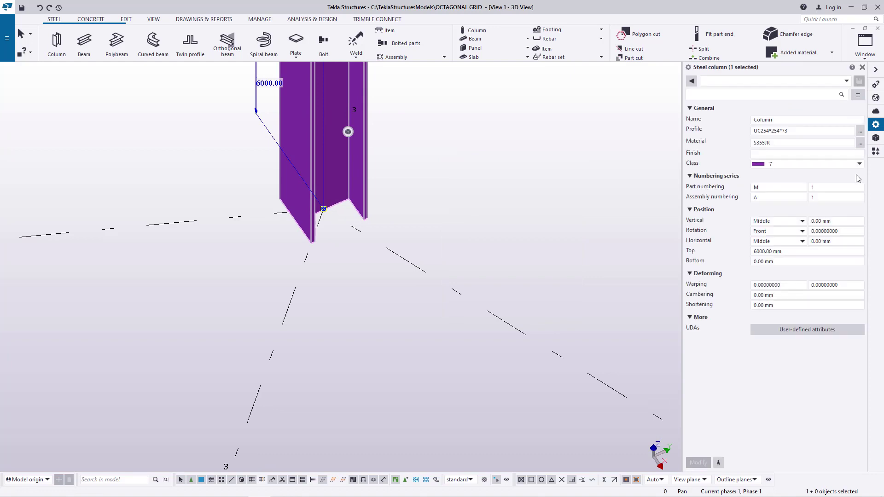
pyautogui.click(860, 134)
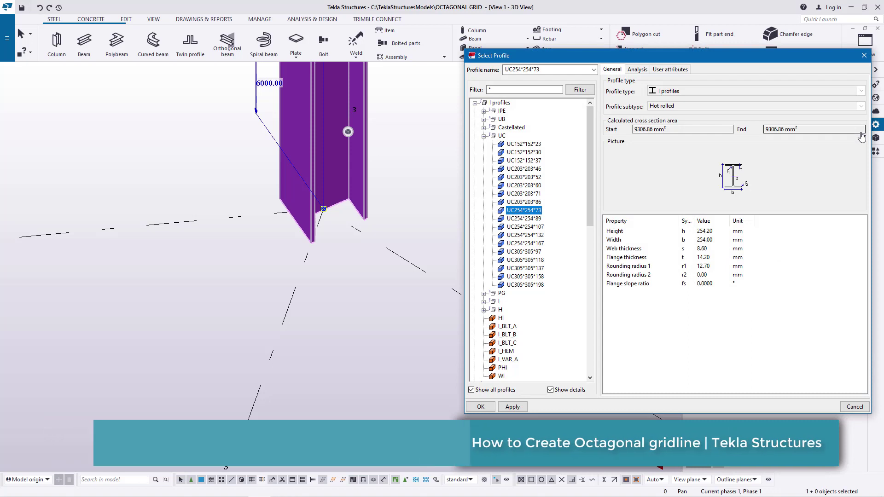
pyautogui.click(483, 136)
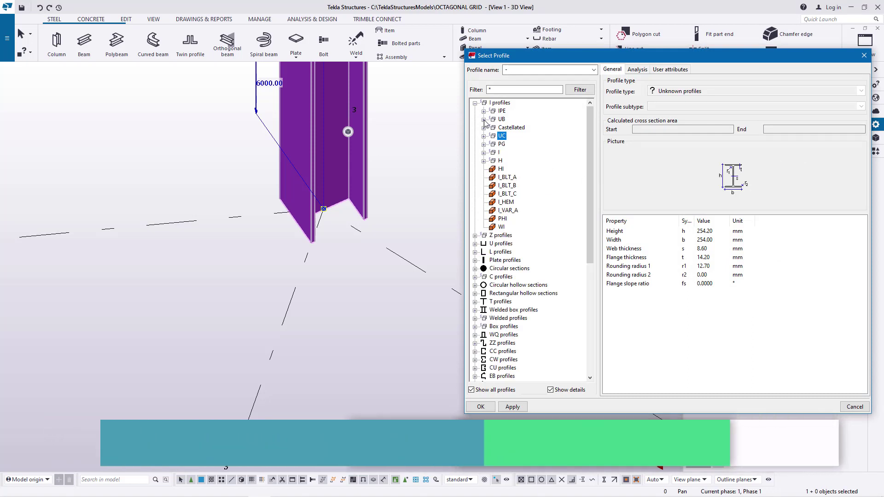
pyautogui.click(483, 120)
pyautogui.scroll(-5, 543, 251)
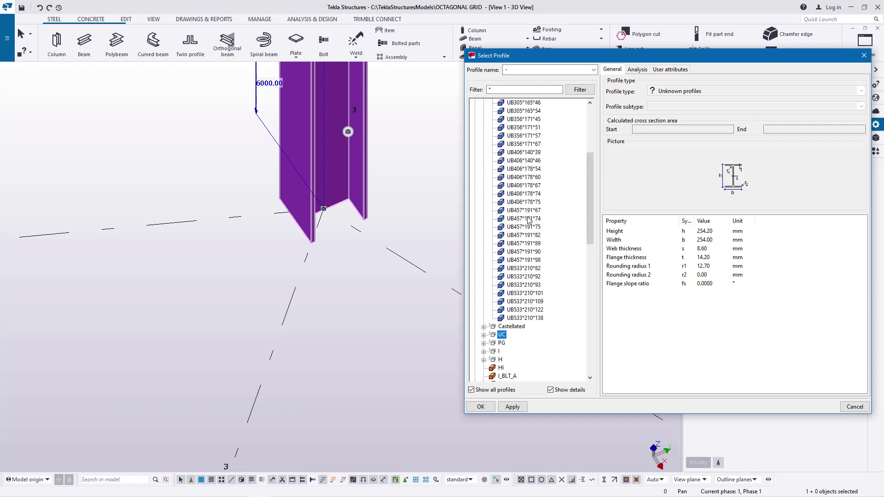
pyautogui.click(517, 203)
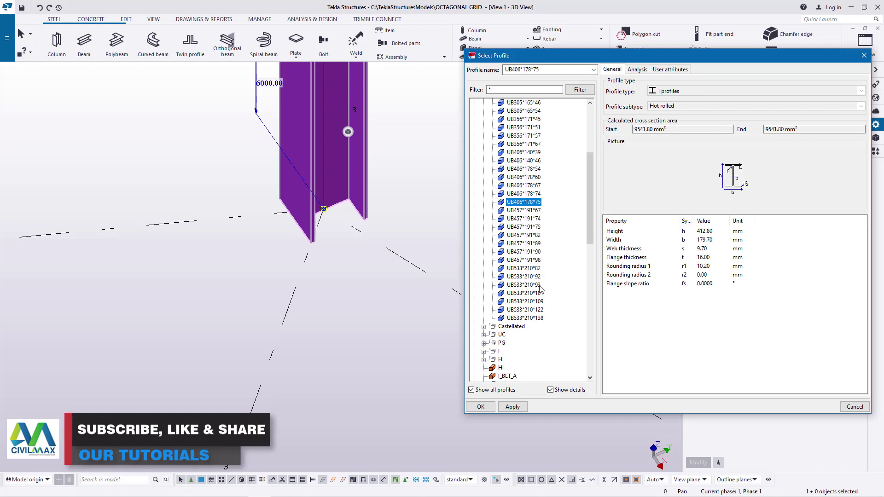
pyautogui.click(514, 408)
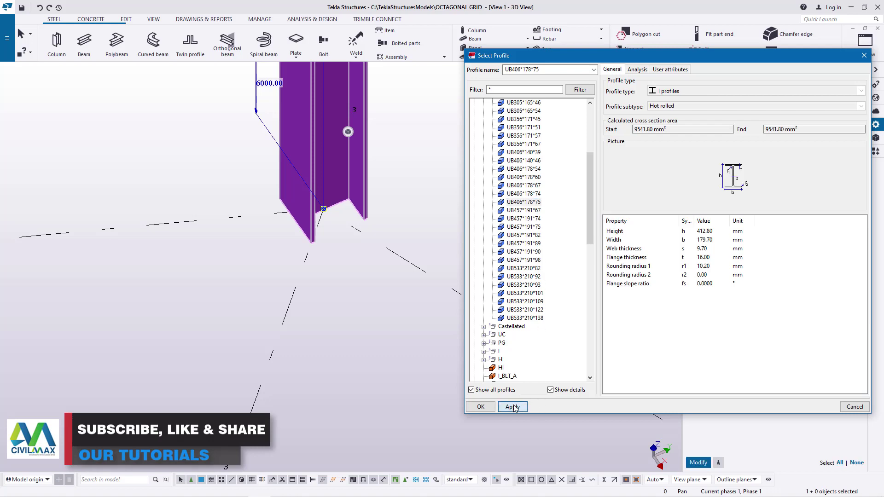
pyautogui.click(479, 407)
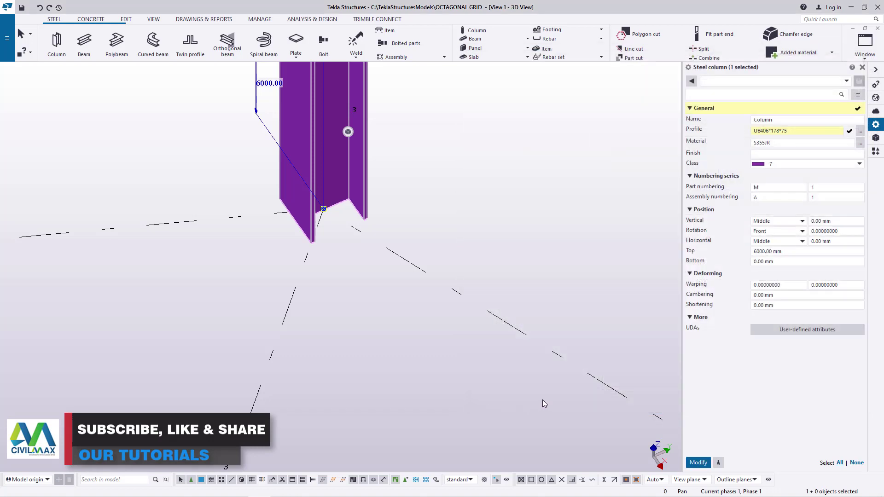
pyautogui.click(698, 462)
# - Examine the column's full height and its base orientation relative to the gridlines from different angles
pyautogui.keyDown('ctrl'); pyautogui.moveTo(488, 391); pyautogui.dragTo(493, 145, button='middle'); pyautogui.keyUp('ctrl')
pyautogui.click(493, 145)
pyautogui.keyDown('ctrl'); pyautogui.moveTo(309, 192); pyautogui.dragTo(350, 323, button='middle'); pyautogui.keyUp('ctrl')
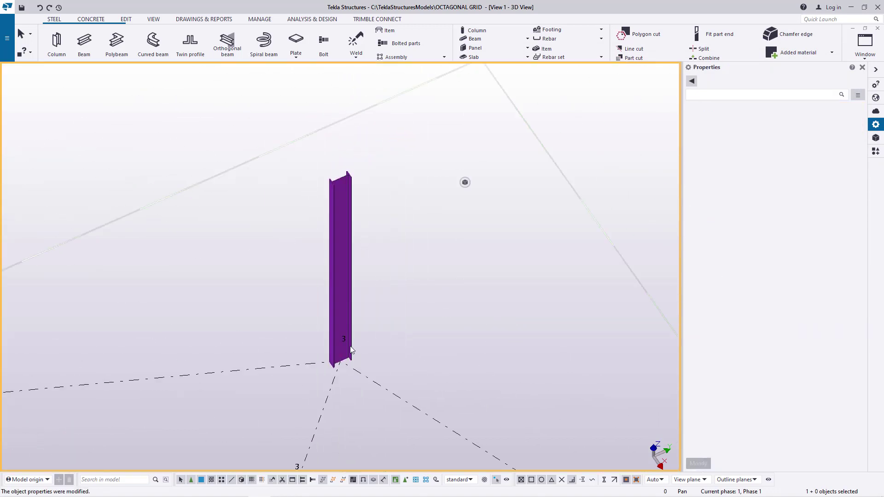
pyautogui.scroll(5, 358, 392)
pyautogui.click(153, 19)
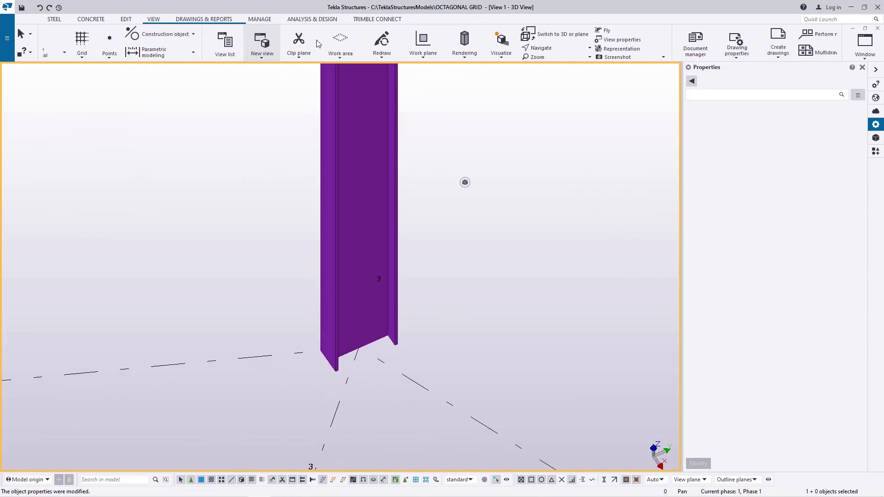
pyautogui.click(394, 47)
pyautogui.click(395, 62)
pyautogui.moveTo(361, 336); pyautogui.dragTo(401, 354)
pyautogui.rightClick(482, 177)
pyautogui.click(503, 181)
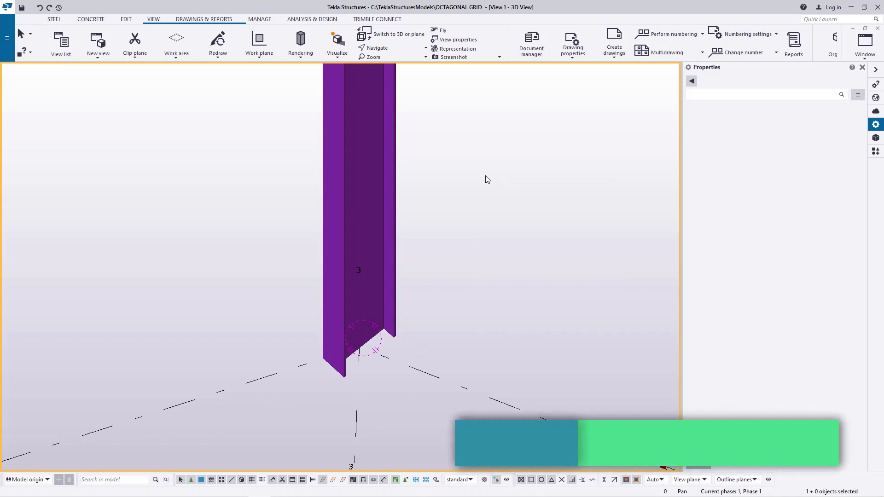
pyautogui.scroll(-4, 355, 223)
pyautogui.scroll(2, 381, 211)
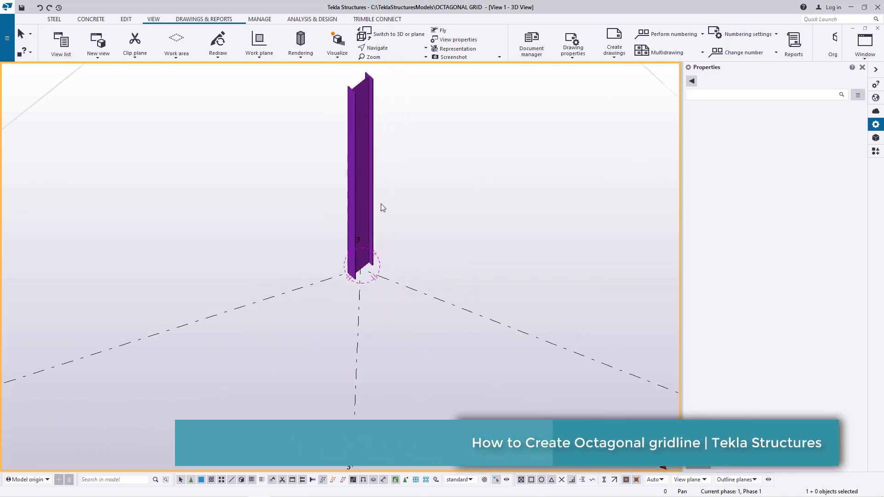
pyautogui.scroll(2, 381, 208)
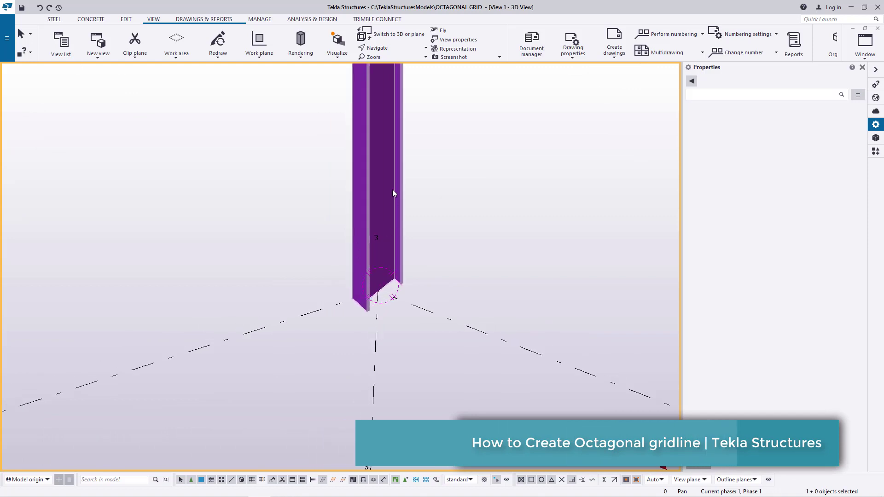
# - Set the column's rotation angle to 45 degrees and apply the modification
pyautogui.click(393, 189)
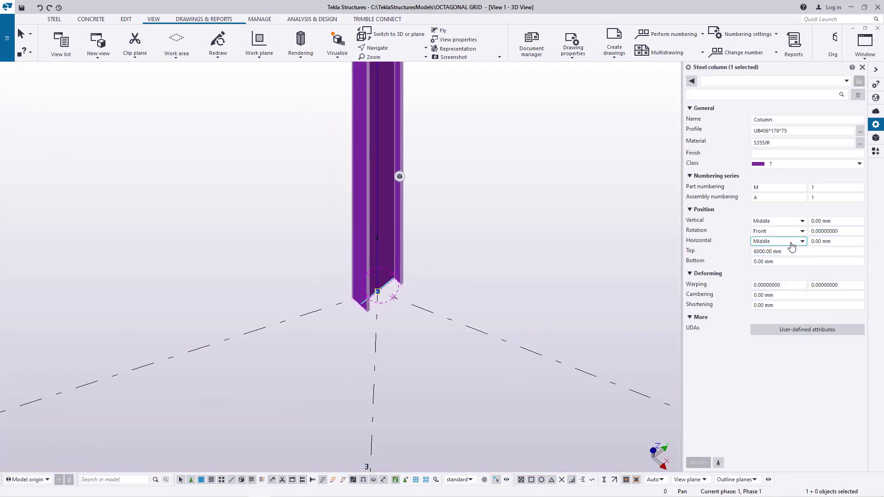
pyautogui.click(846, 231)
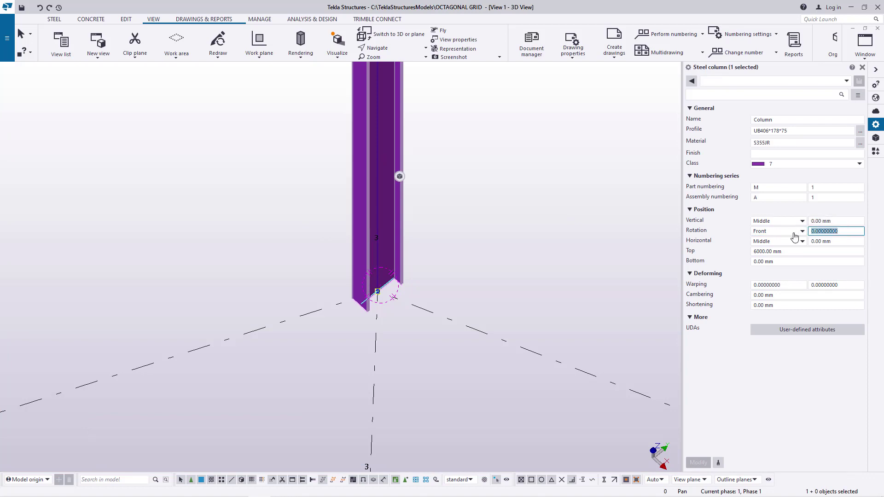
pyautogui.write('45')
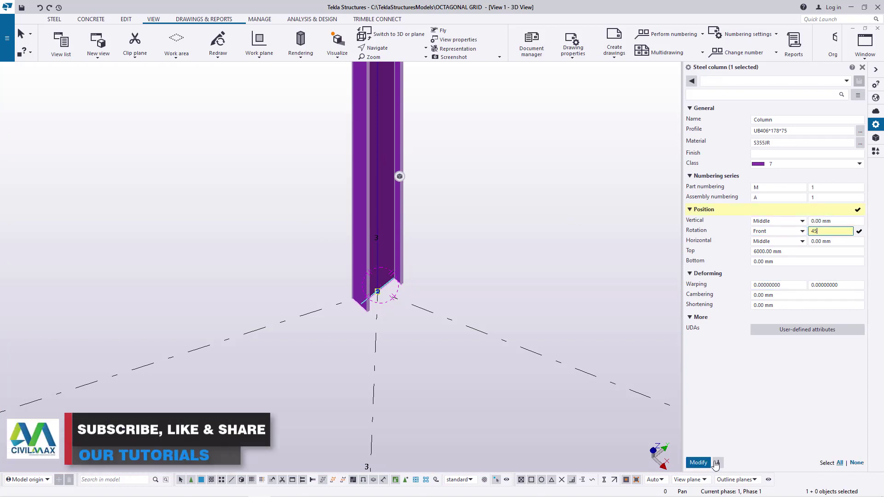
pyautogui.click(699, 463)
pyautogui.click(544, 164)
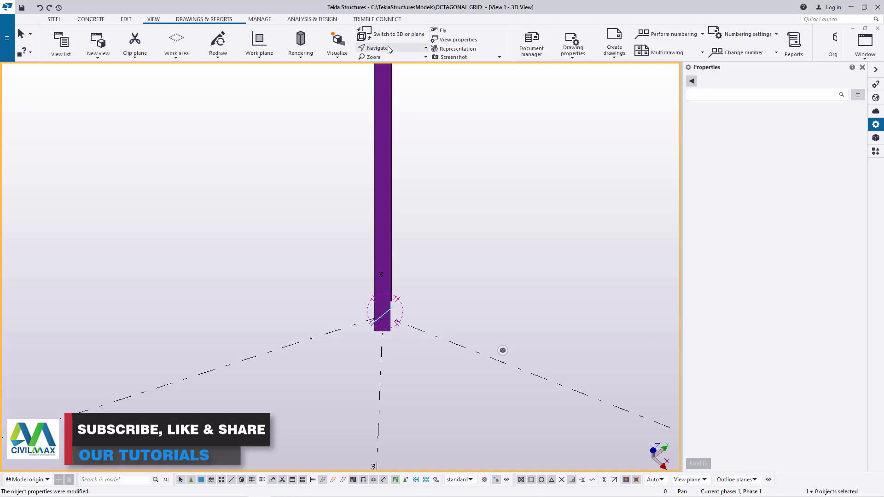
# - Inspect the rotated column against the octagonal gridlines from other angles and check its position properties
pyautogui.click(388, 45)
pyautogui.click(382, 60)
pyautogui.keyDown('ctrl'); pyautogui.moveTo(390, 319); pyautogui.dragTo(396, 216, button='middle'); pyautogui.keyUp('ctrl')
pyautogui.rightClick(518, 174)
pyautogui.click(543, 178)
pyautogui.click(391, 154)
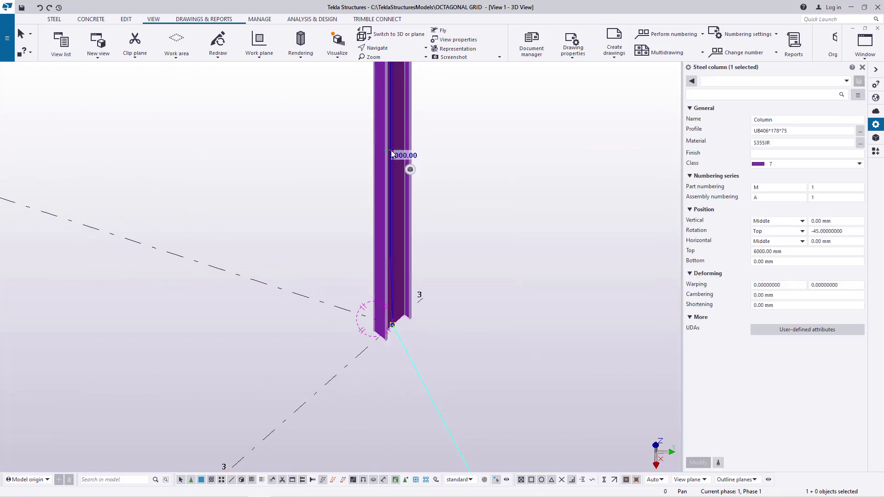
pyautogui.click(777, 262)
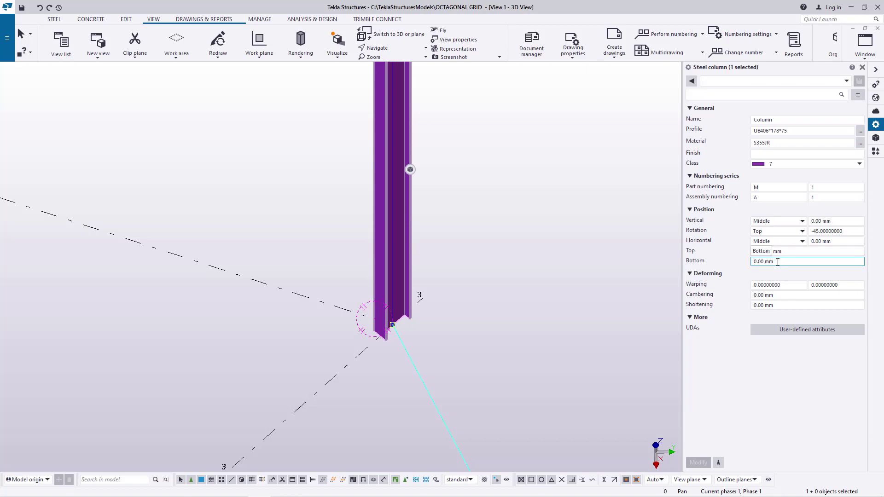
pyautogui.scroll(-6, 443, 211)
pyautogui.click(526, 170)
pyautogui.click(398, 48)
pyautogui.click(396, 62)
pyautogui.moveTo(415, 237); pyautogui.dragTo(424, 248)
pyautogui.rightClick(476, 167)
pyautogui.click(502, 173)
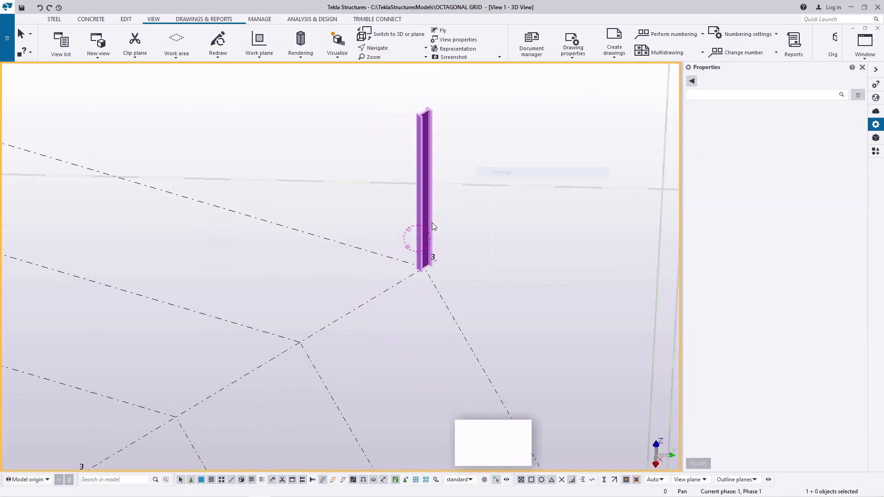
pyautogui.scroll(3, 432, 227)
# - Search the components for BASE and add Base plate (1042) at the foot of the column
pyautogui.click(876, 152)
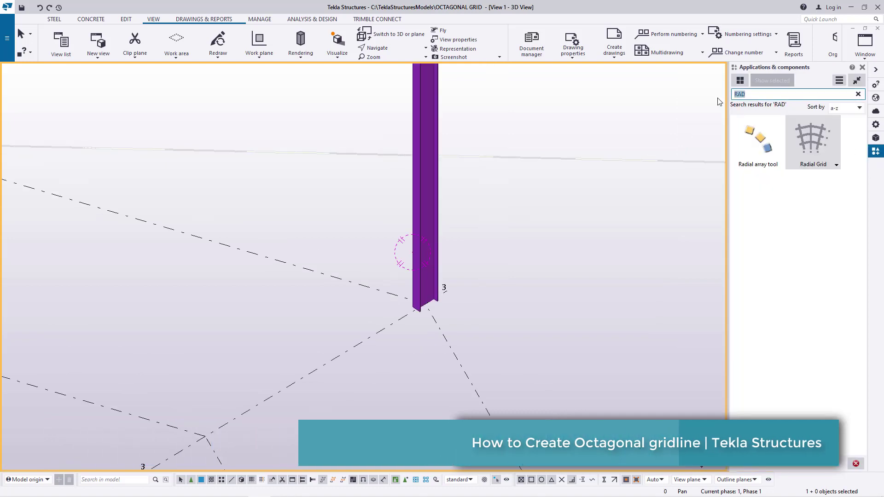
pyautogui.write('BASE')
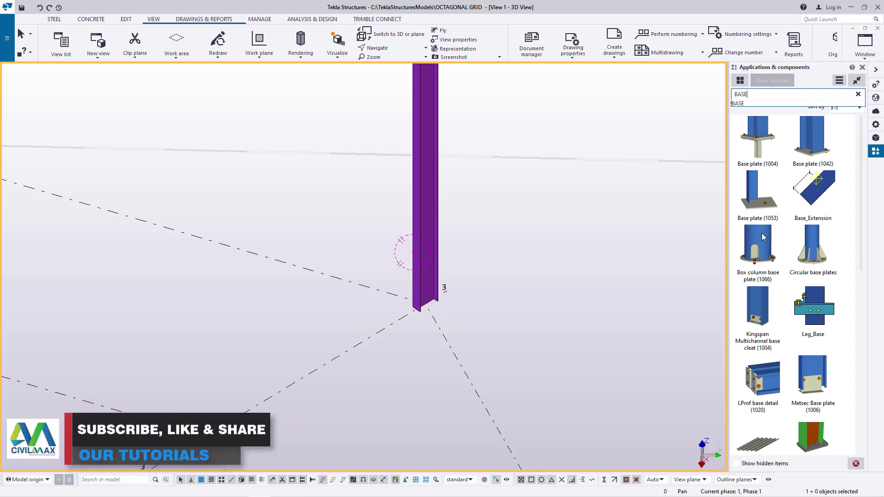
pyautogui.click(813, 138)
pyautogui.scroll(4, 435, 320)
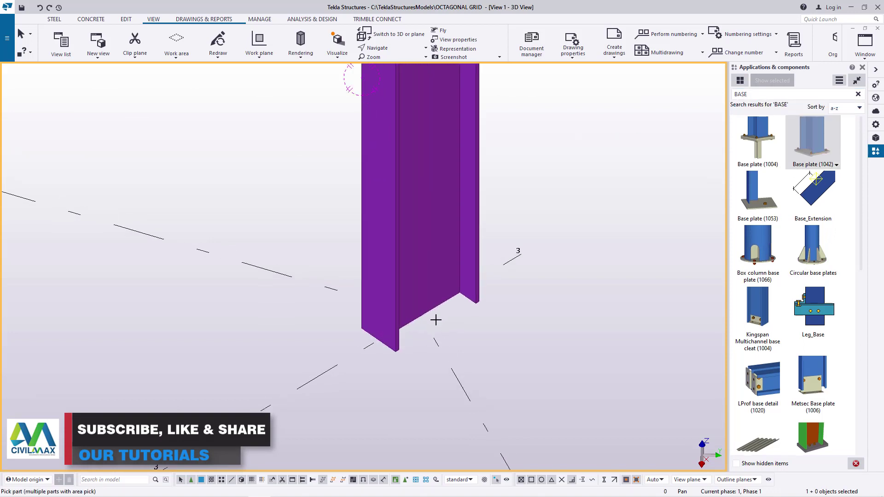
pyautogui.click(421, 193)
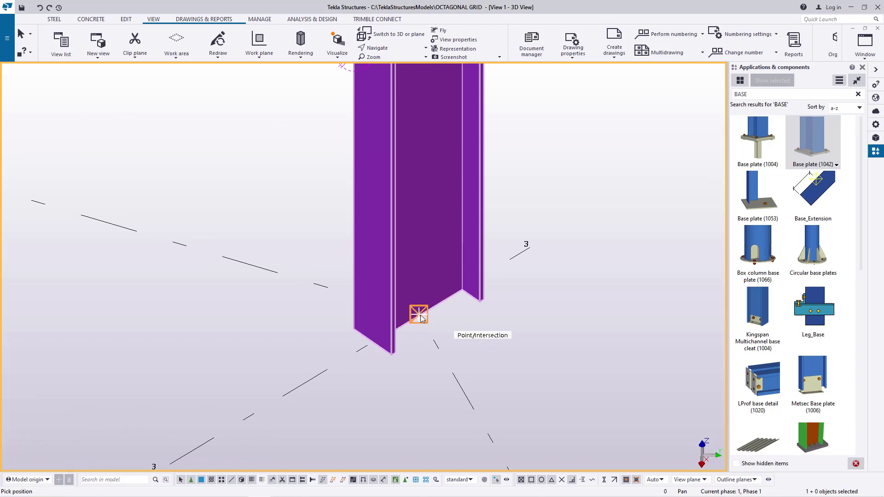
pyautogui.click(419, 315)
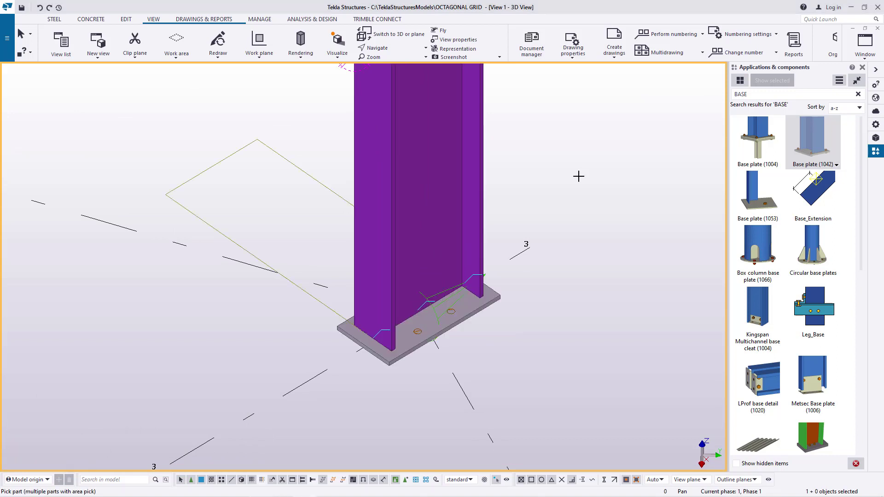
pyautogui.rightClick(612, 120)
pyautogui.click(626, 125)
# - Redraw the 3D view around the column and its base plate
pyautogui.scroll(-5, 410, 292)
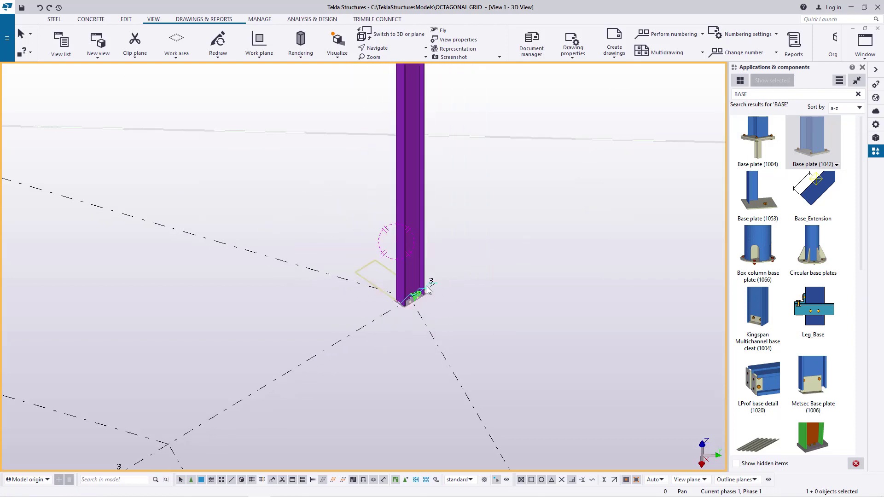
pyautogui.rightClick(504, 200)
pyautogui.click(538, 238)
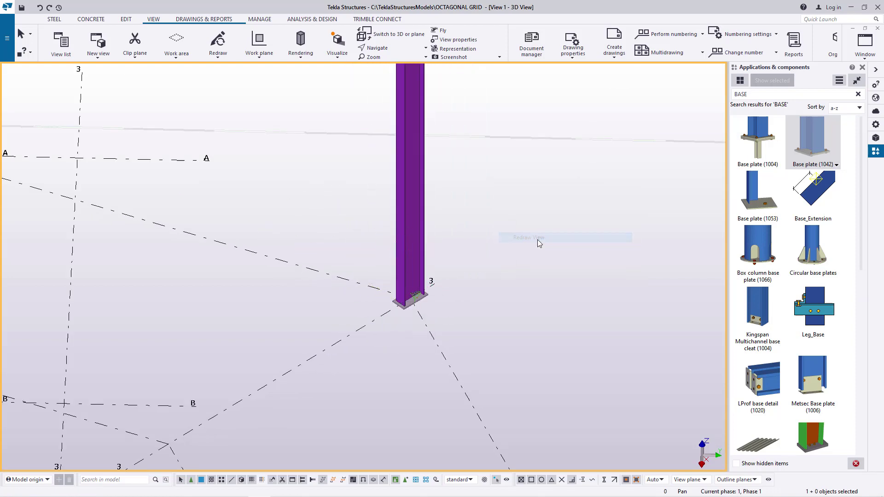
# - Hide the rectangular grid again so that only the octagonal gridlines and the column are shown
pyautogui.scroll(-6, 539, 238)
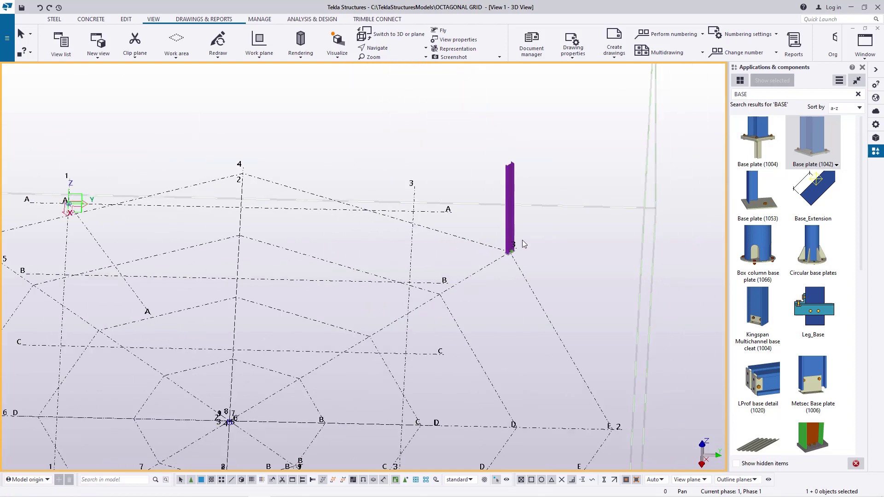
pyautogui.rightClick(413, 250)
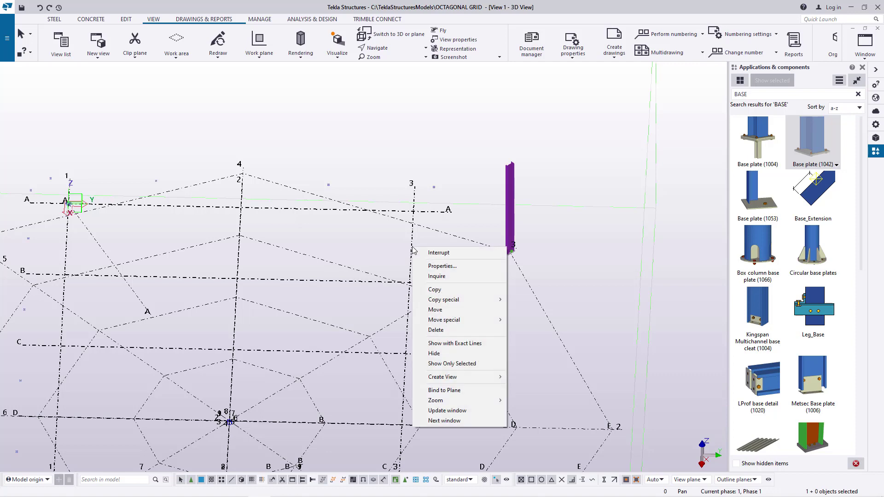
pyautogui.click(435, 354)
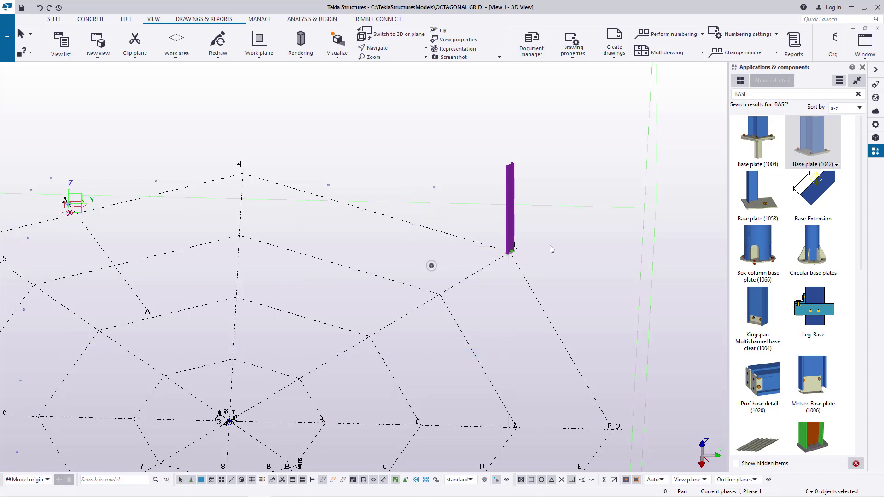
pyautogui.scroll(-4, 522, 249)
pyautogui.scroll(3, 349, 259)
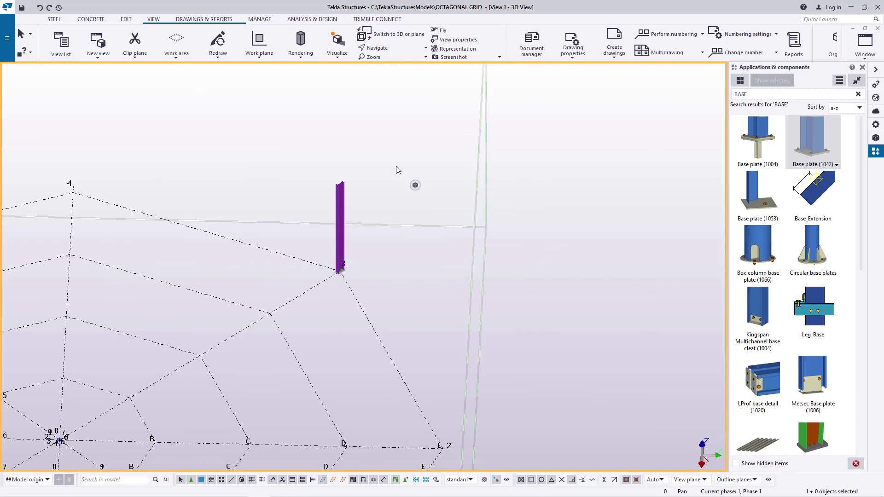
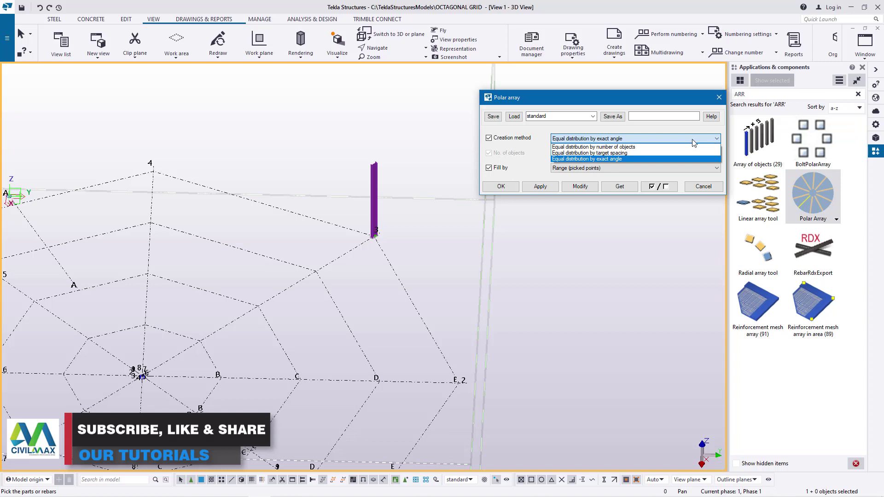
# - Try to set the Polar array to equal distribution by exact angle with a 45-degree angle
pyautogui.click(631, 147)
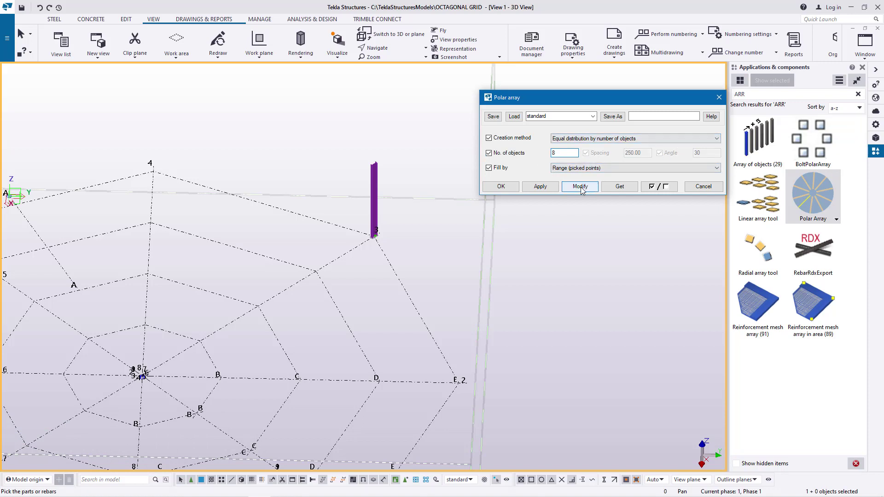
pyautogui.click(705, 138)
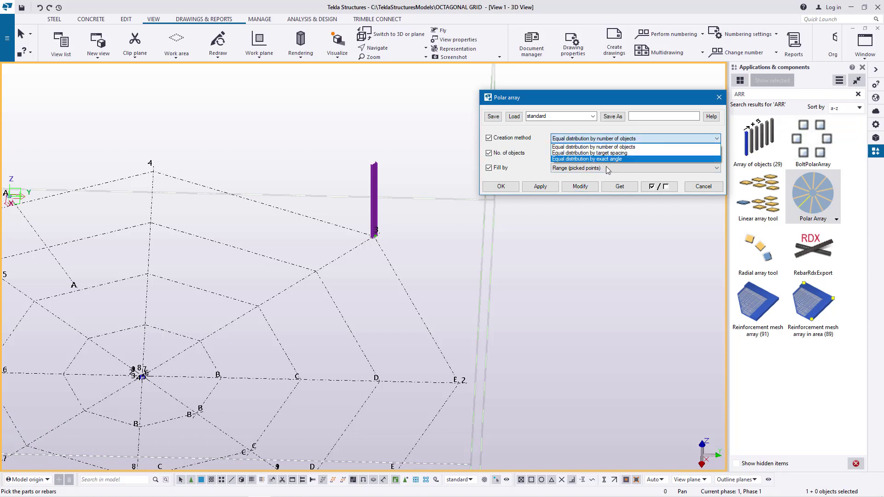
pyautogui.click(612, 159)
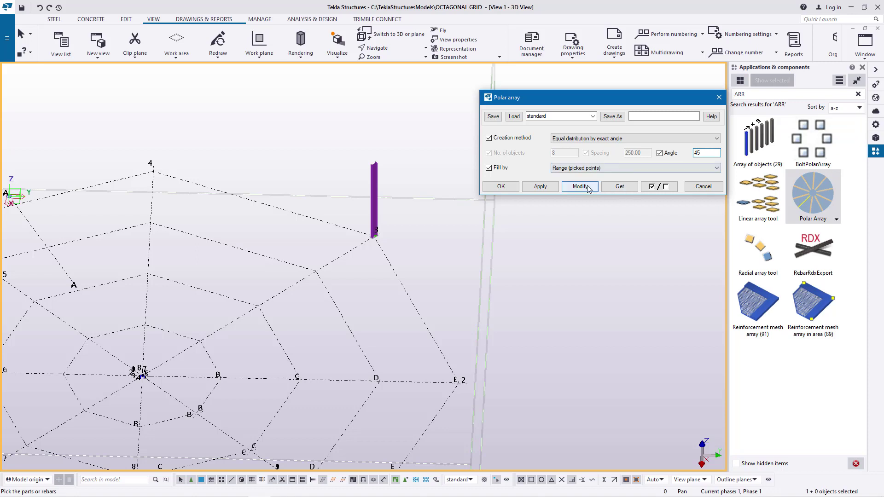
pyautogui.click(569, 191)
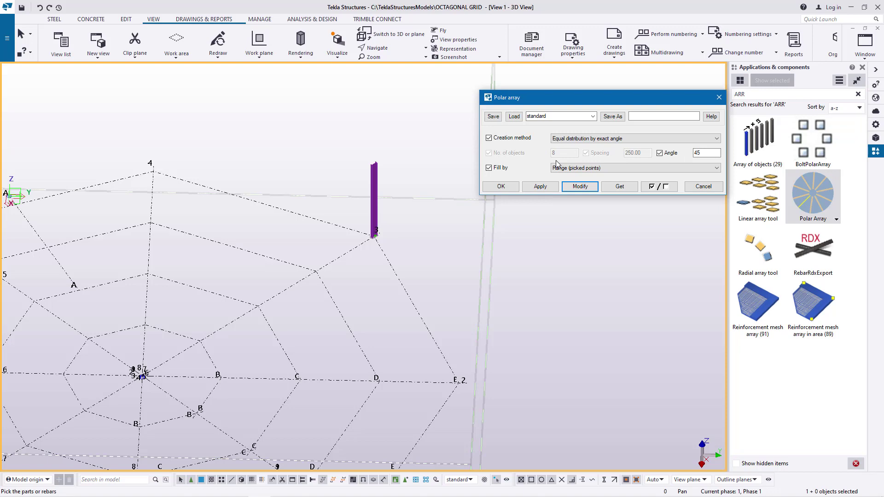
# - Choose the column at gridline 3 for the polar array and pick its base intersection as the first point
pyautogui.scroll(-5, 326, 166)
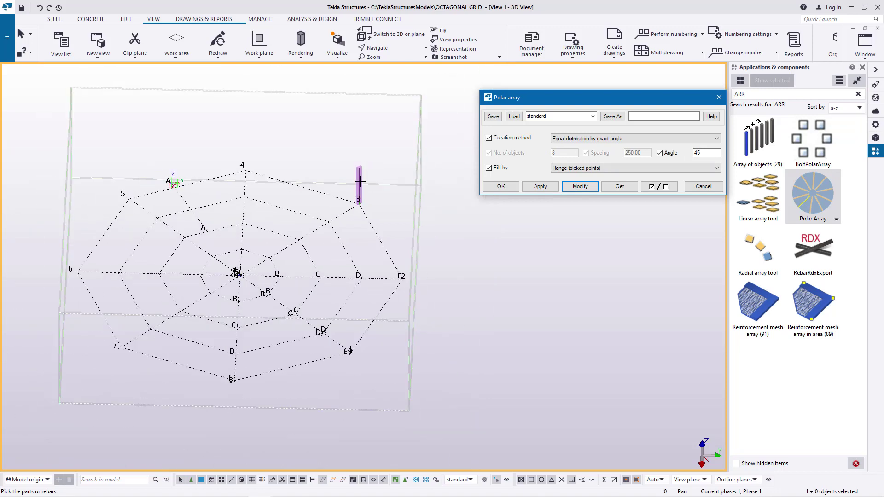
pyautogui.scroll(5, 359, 184)
pyautogui.scroll(2, 362, 181)
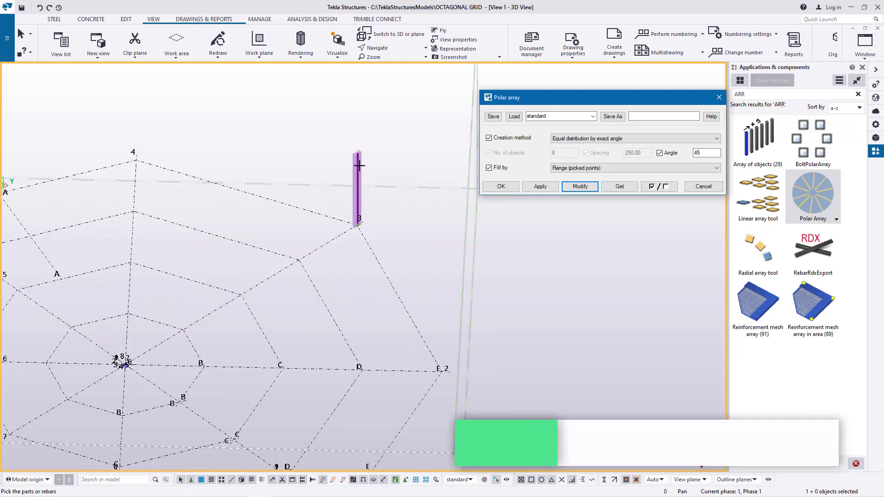
pyautogui.click(389, 153)
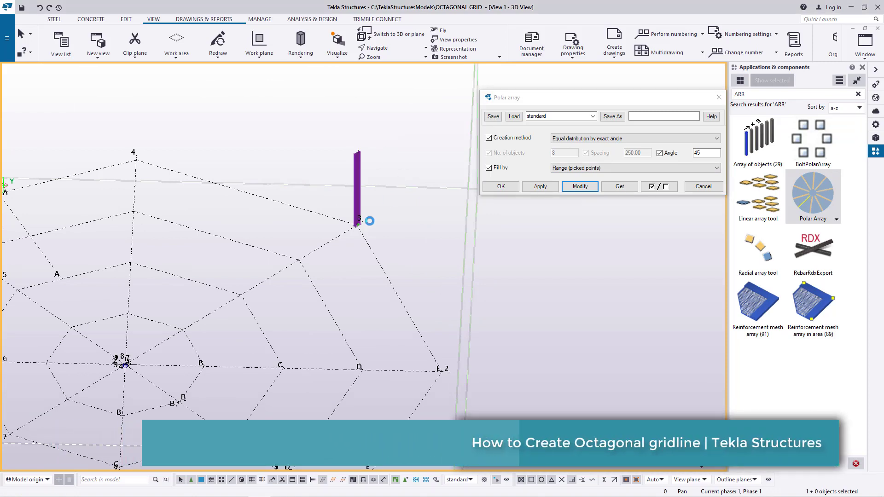
pyautogui.scroll(5, 355, 217)
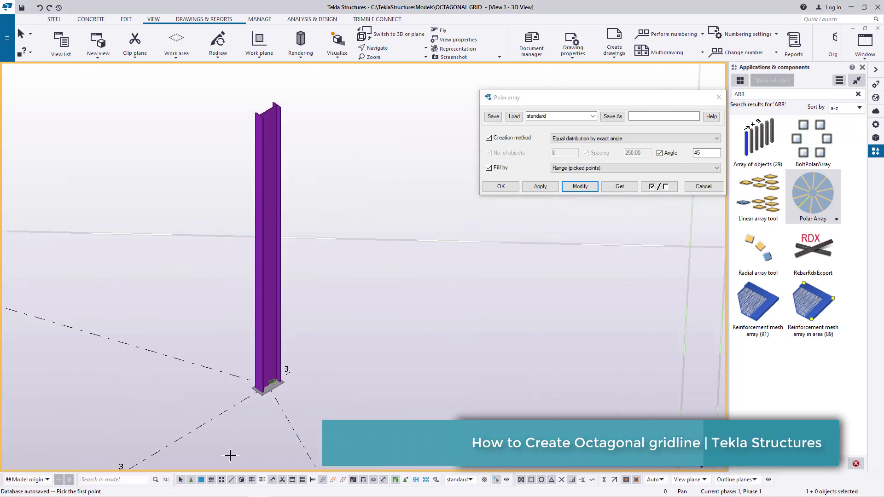
pyautogui.scroll(2, 304, 295)
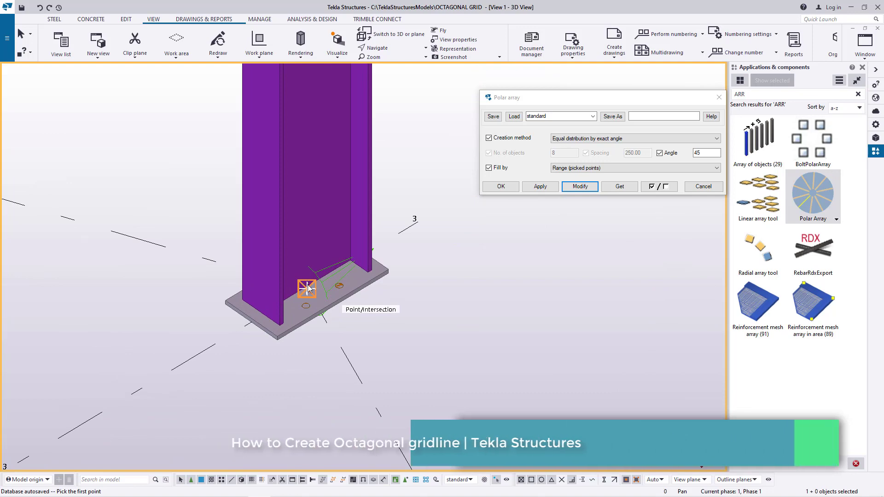
pyautogui.click(305, 286)
pyautogui.scroll(-2, 404, 188)
pyautogui.scroll(-5, 404, 194)
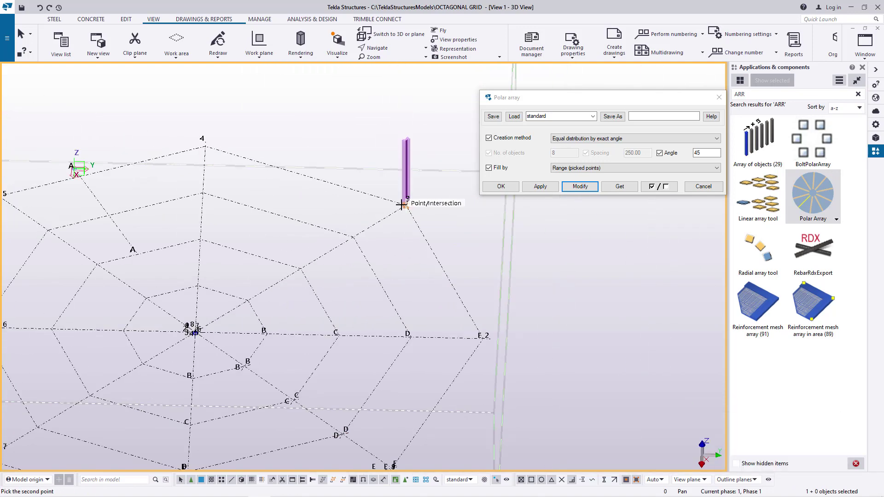
# - Pick the outer corners at gridlines 7 and 5 as the second and third points of the polar array
pyautogui.scroll(-3, 411, 203)
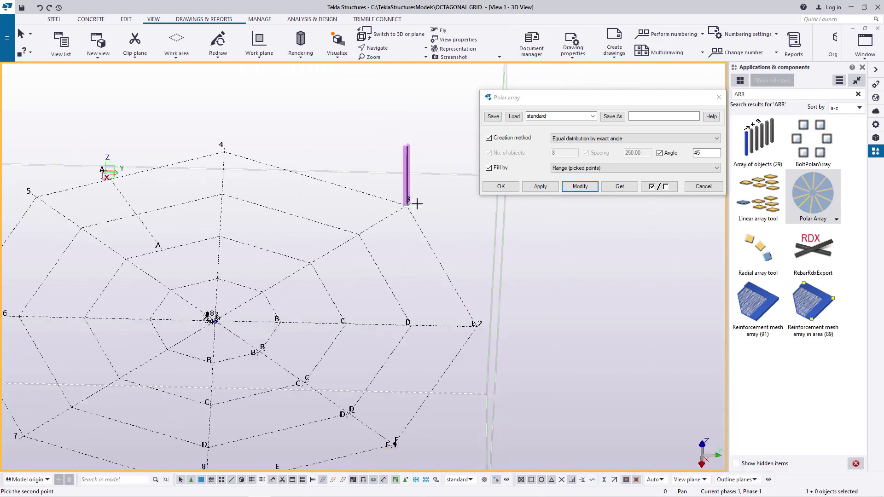
pyautogui.scroll(1, 152, 383)
pyautogui.scroll(4, 143, 359)
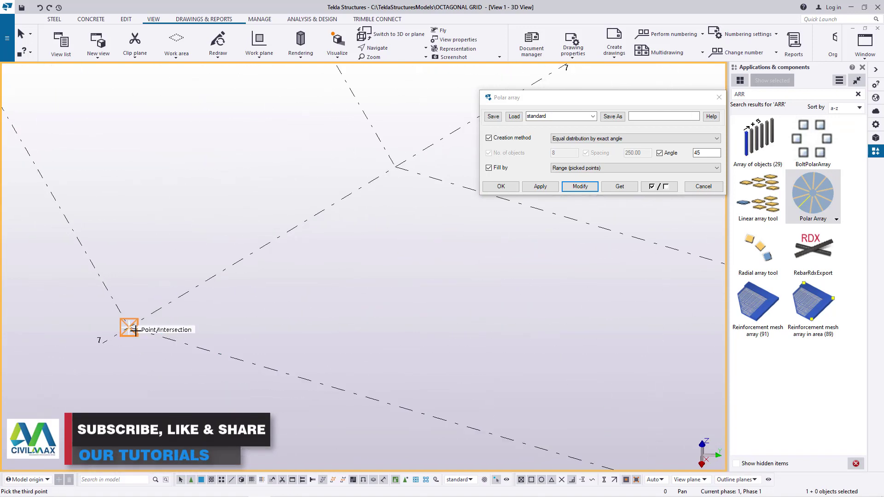
pyautogui.scroll(-5, 136, 329)
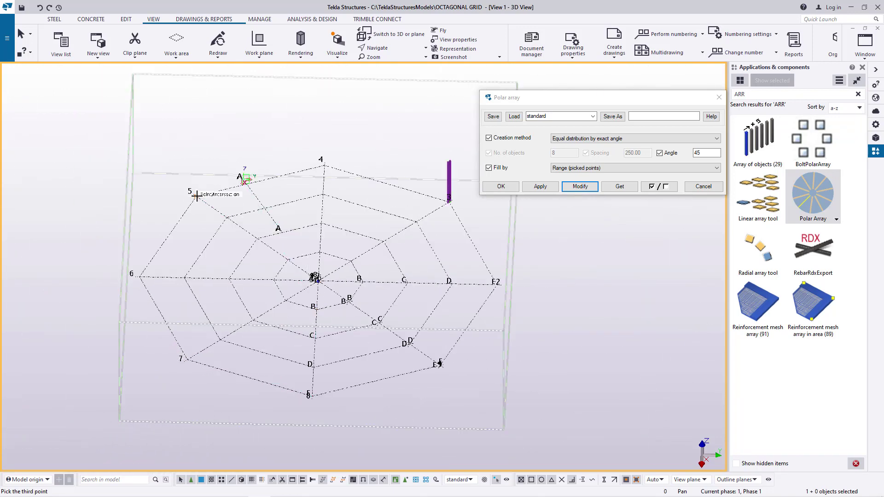
pyautogui.scroll(5, 196, 196)
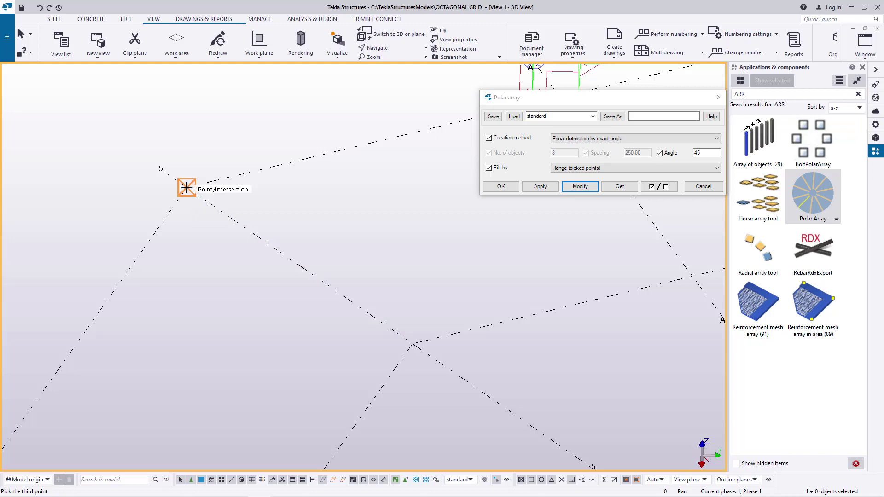
pyautogui.click(186, 190)
pyautogui.scroll(-6, 194, 221)
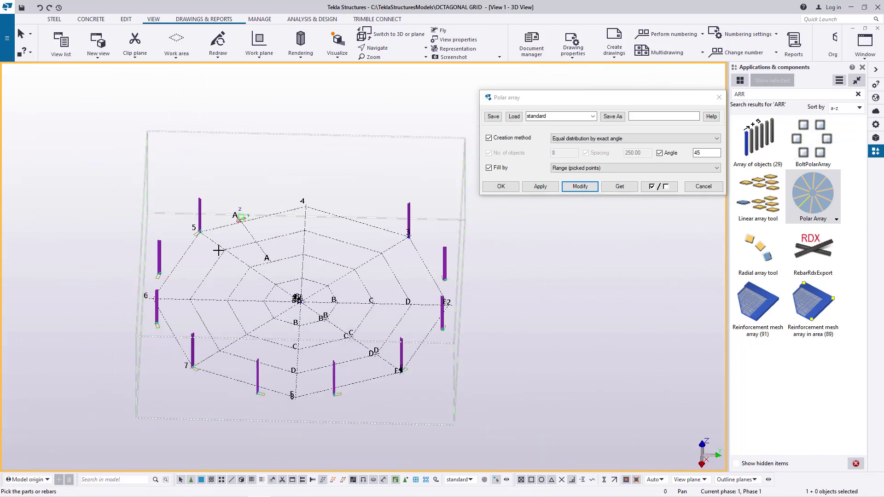
# - Examine the arrayed columns' positions against the octagonal grid corners and end the Polar Array command
pyautogui.scroll(6, 184, 377)
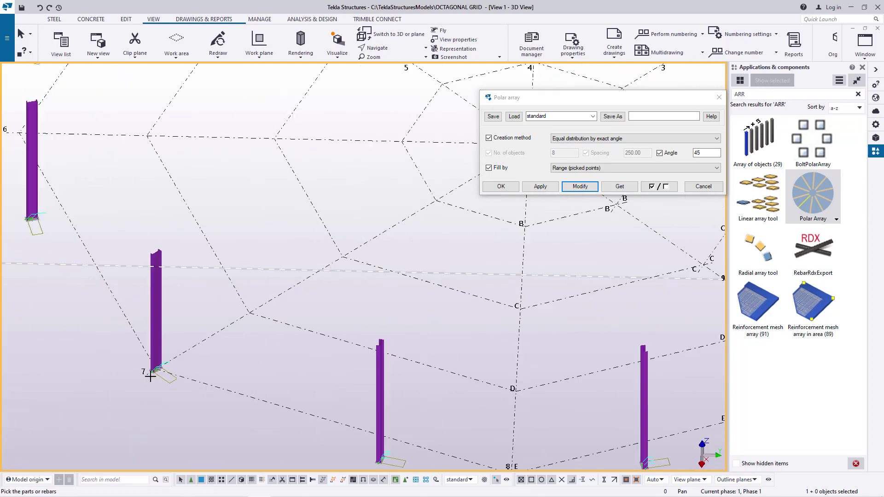
pyautogui.scroll(-4, 177, 380)
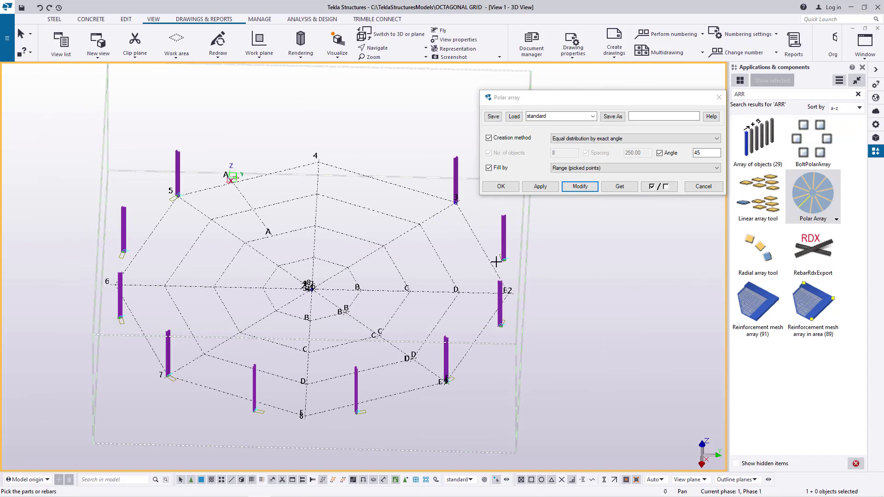
pyautogui.scroll(4, 248, 396)
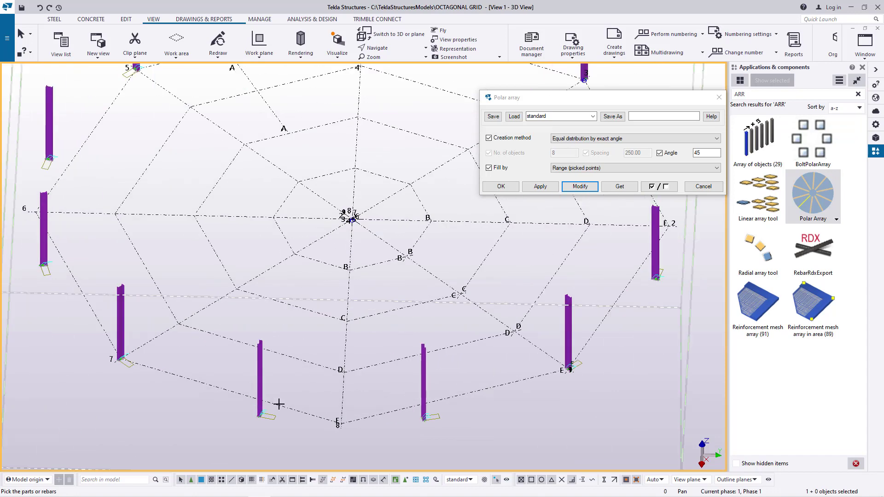
pyautogui.press('Up')
pyautogui.press('Up')
pyautogui.press('Up')
pyautogui.rightClick(313, 162)
pyautogui.click(341, 170)
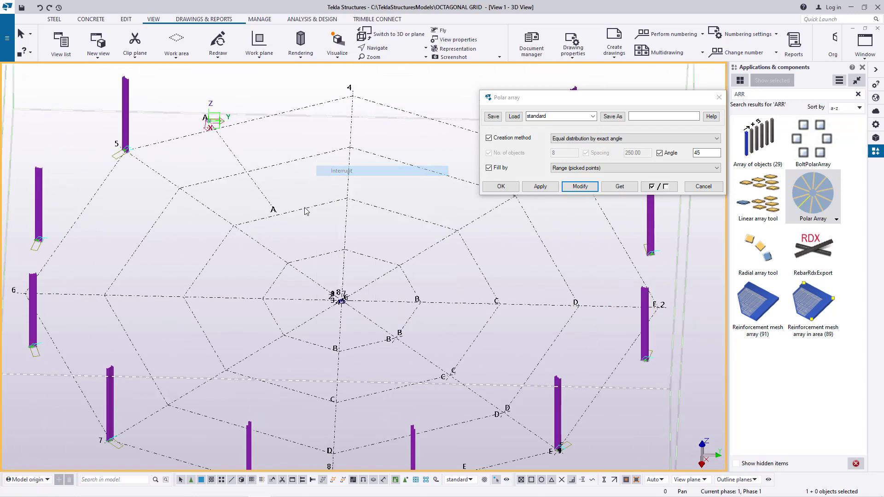
# - Modify the column array to use equal distribution by number of objects with 8 objects
pyautogui.scroll(-2, 265, 258)
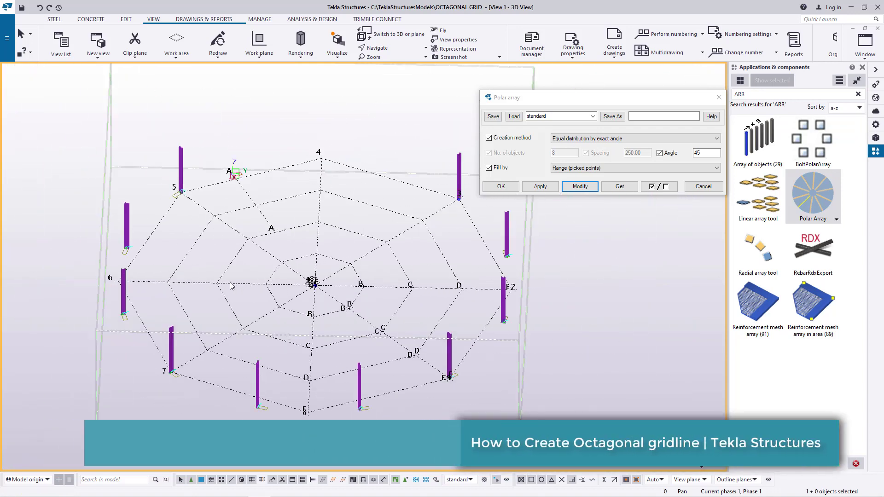
pyautogui.doubleClick(508, 231)
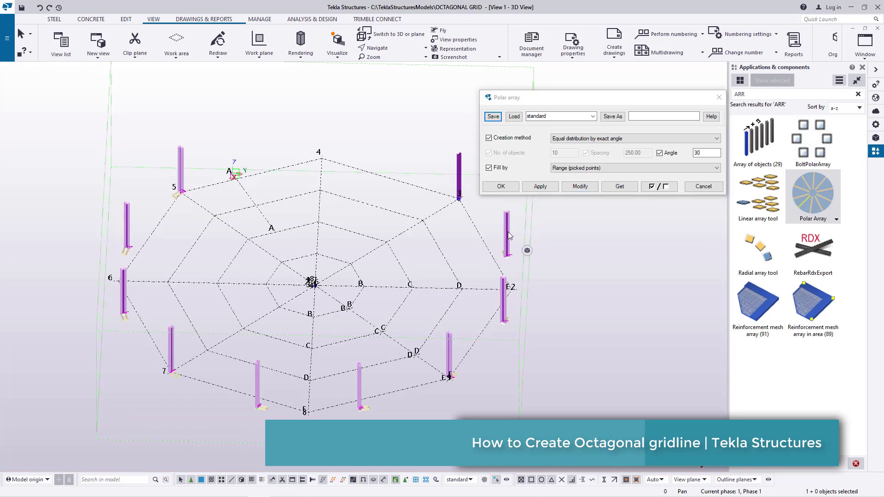
pyautogui.scroll(2, 300, 181)
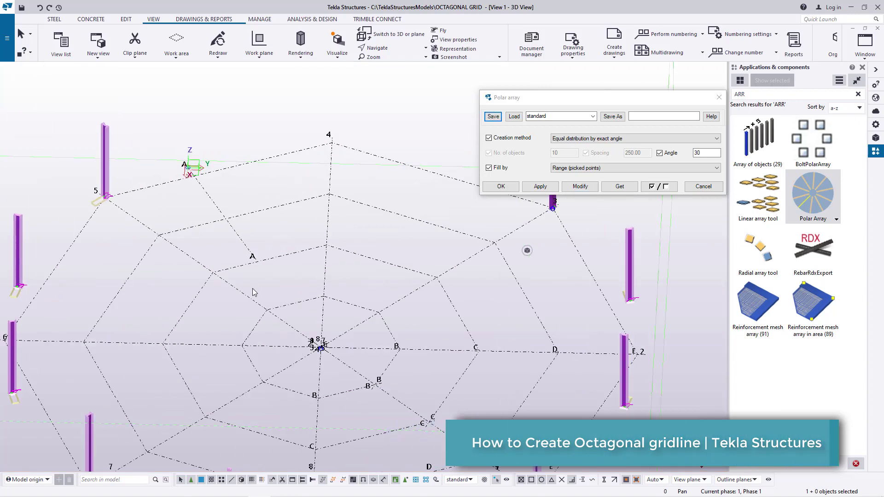
pyautogui.moveTo(583, 99); pyautogui.dragTo(533, 102)
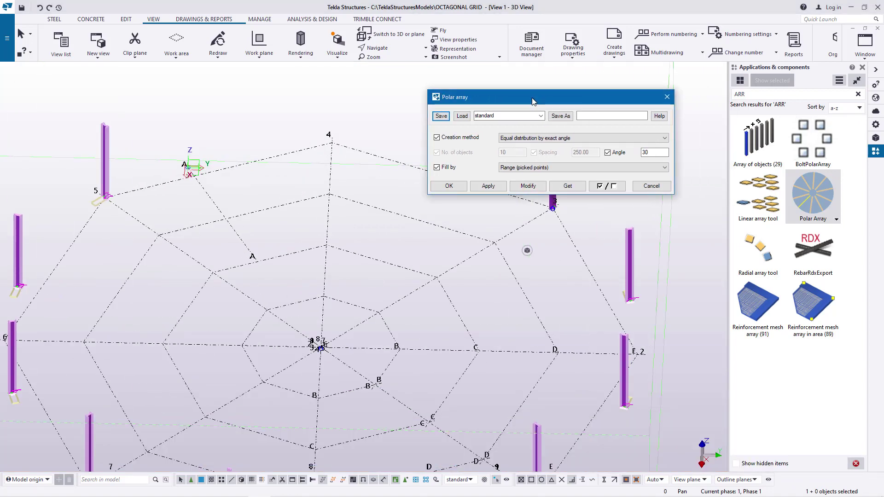
pyautogui.click(664, 138)
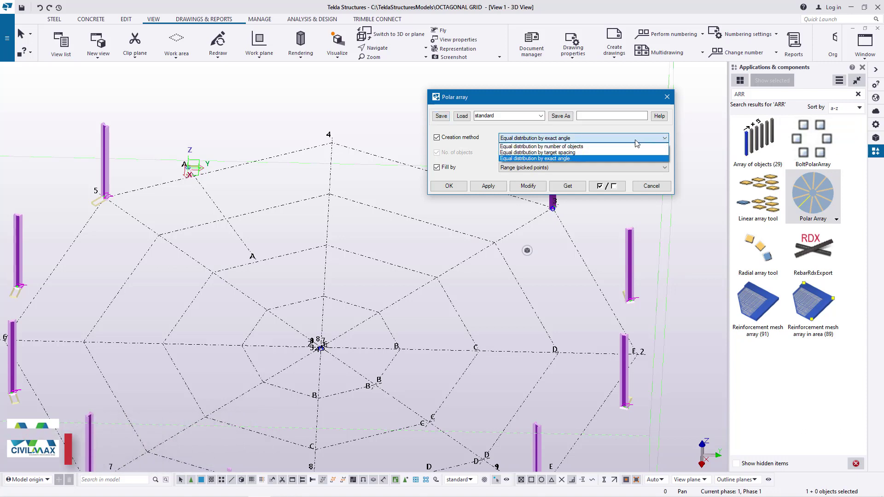
pyautogui.click(597, 147)
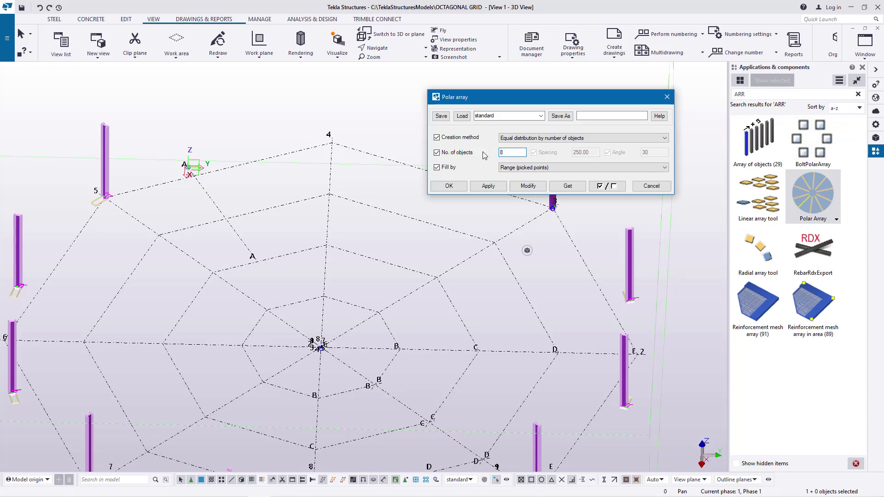
pyautogui.click(528, 187)
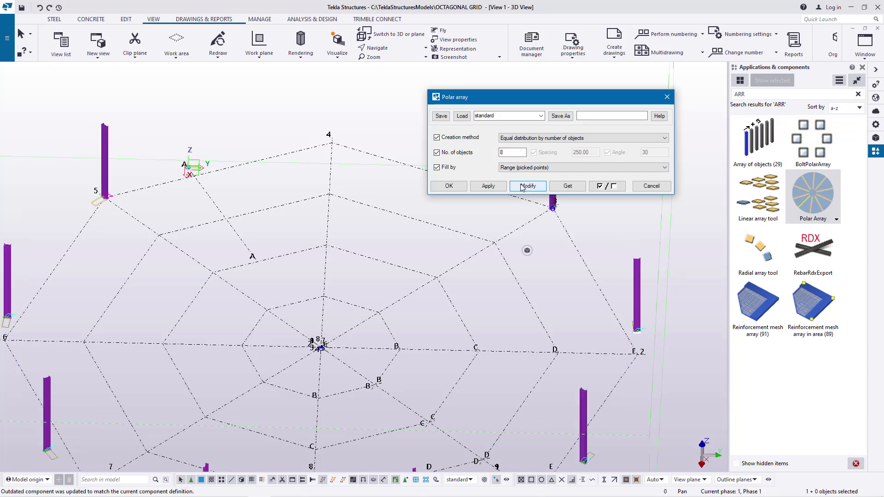
# - Change the column array's fill method to Full circle and apply the modification
pyautogui.scroll(-4, 291, 249)
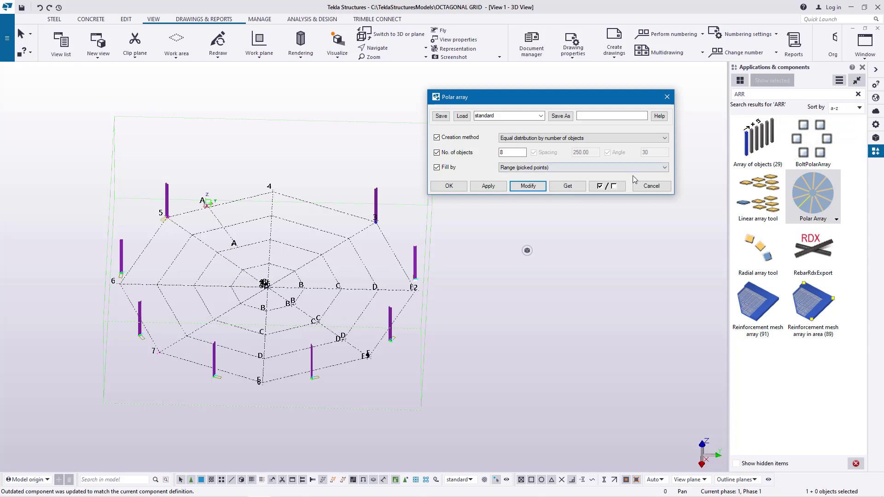
pyautogui.click(651, 174)
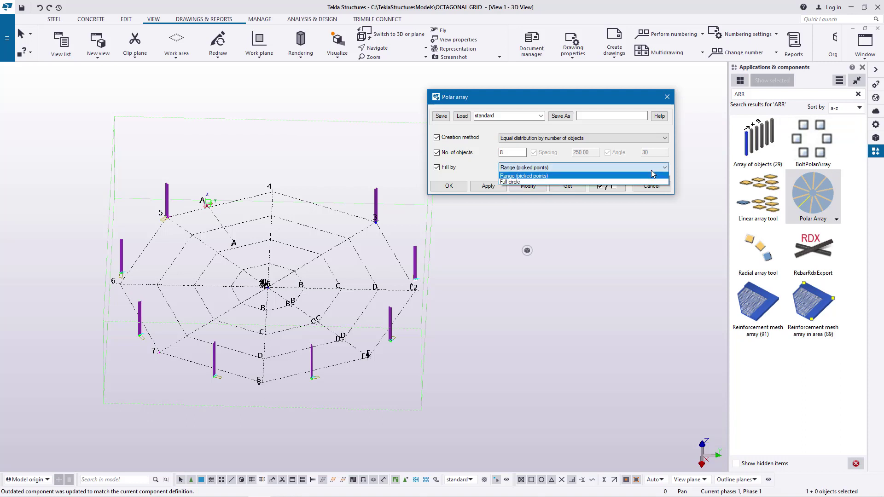
pyautogui.click(512, 182)
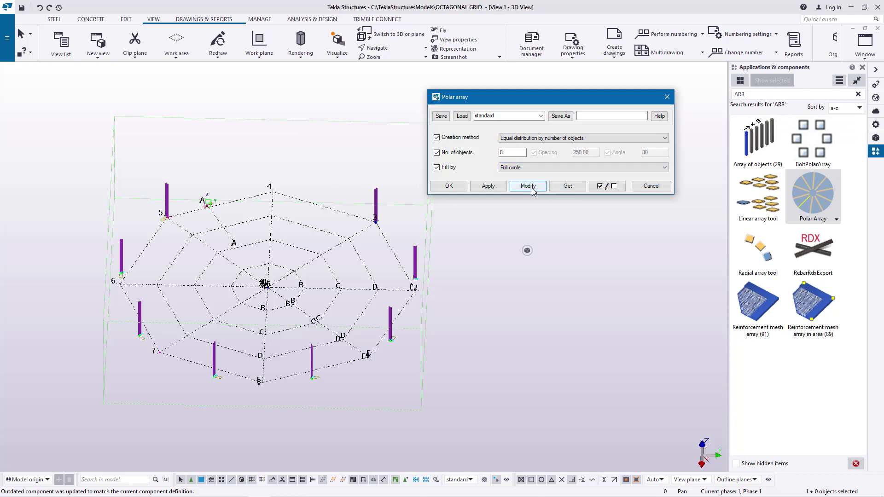
pyautogui.click(530, 187)
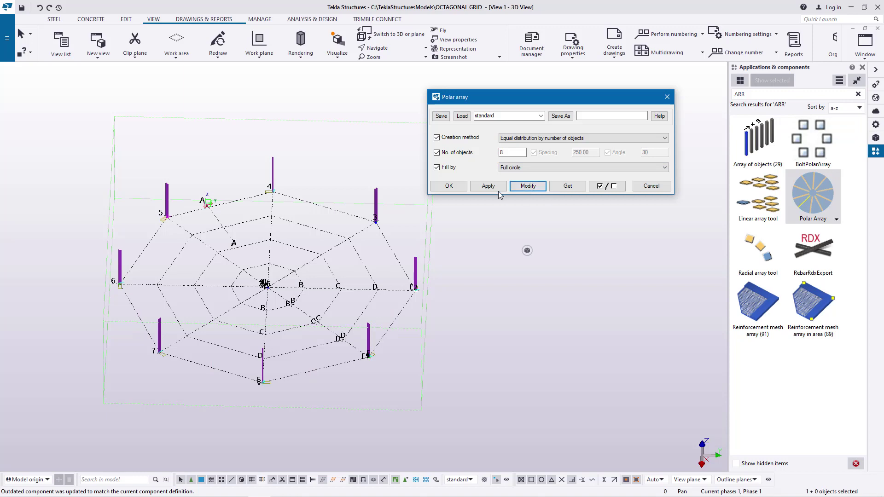
# - Accept the polar array settings and examine the eight arrayed columns around the octagonal grid from several angles
pyautogui.click(436, 186)
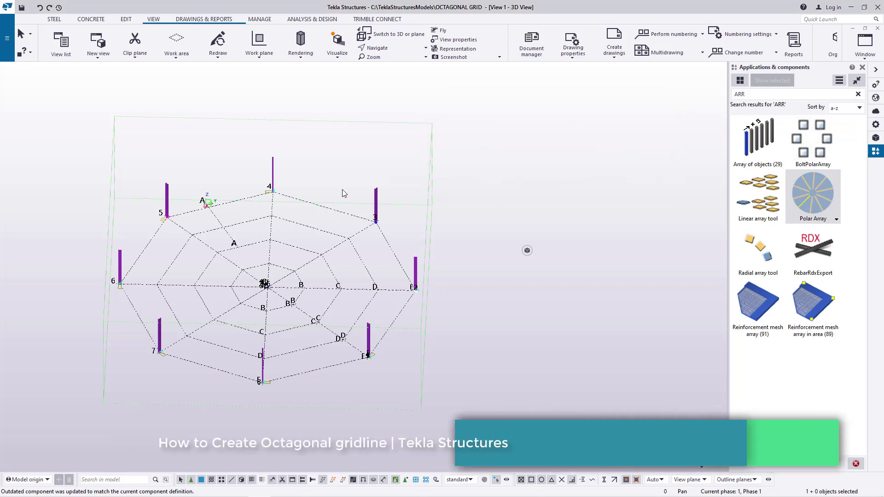
pyautogui.scroll(5, 342, 189)
pyautogui.rightClick(488, 120)
pyautogui.click(513, 124)
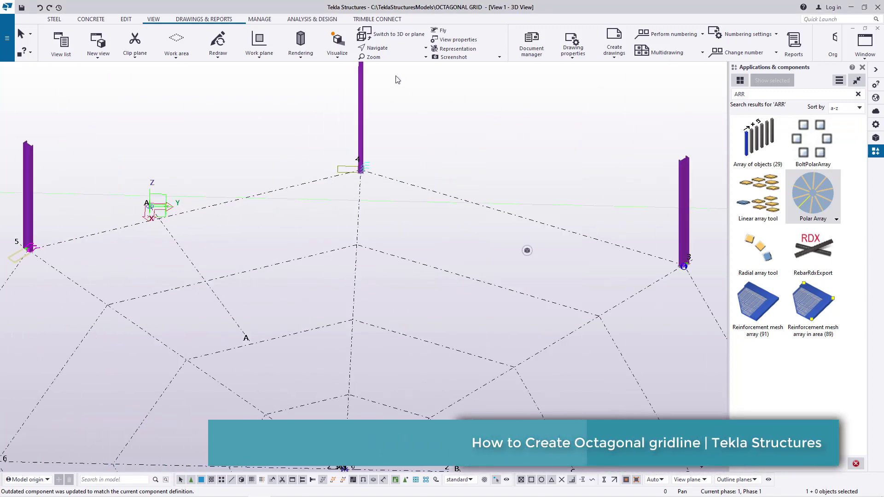
pyautogui.click(426, 48)
pyautogui.click(387, 61)
pyautogui.keyDown('ctrl'); pyautogui.moveTo(359, 195); pyautogui.dragTo(414, 231, button='middle'); pyautogui.keyUp('ctrl')
pyautogui.scroll(-5, 352, 282)
pyautogui.scroll(5, 469, 310)
pyautogui.keyDown('ctrl'); pyautogui.moveTo(469, 310); pyautogui.dragTo(505, 117, button='middle'); pyautogui.keyUp('ctrl')
pyautogui.rightClick(507, 114)
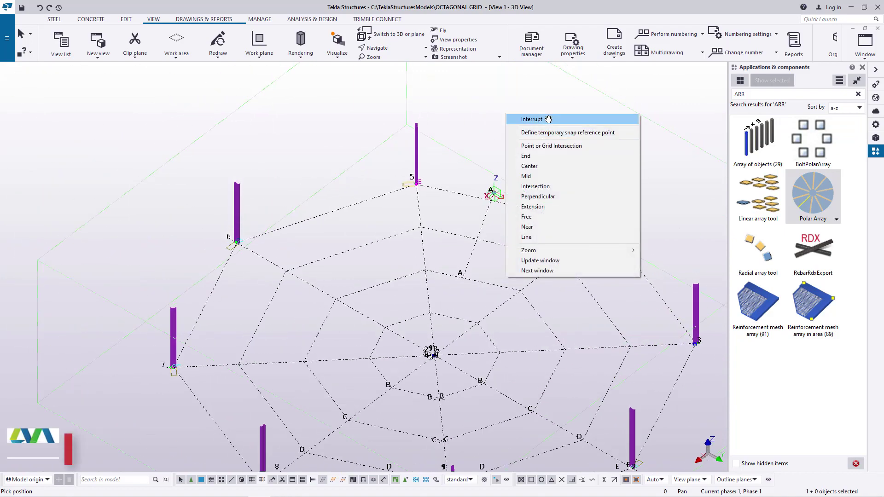
pyautogui.click(548, 121)
pyautogui.scroll(-3, 388, 358)
pyautogui.scroll(10, 388, 359)
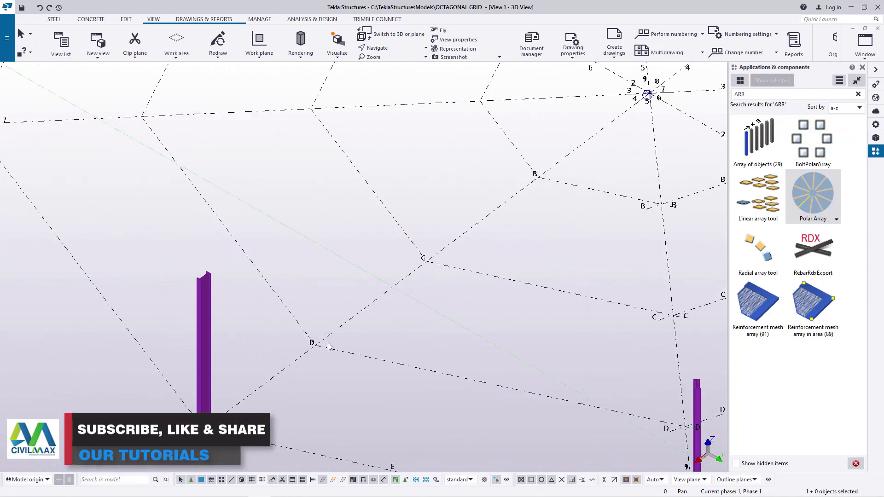
pyautogui.scroll(-4, 331, 343)
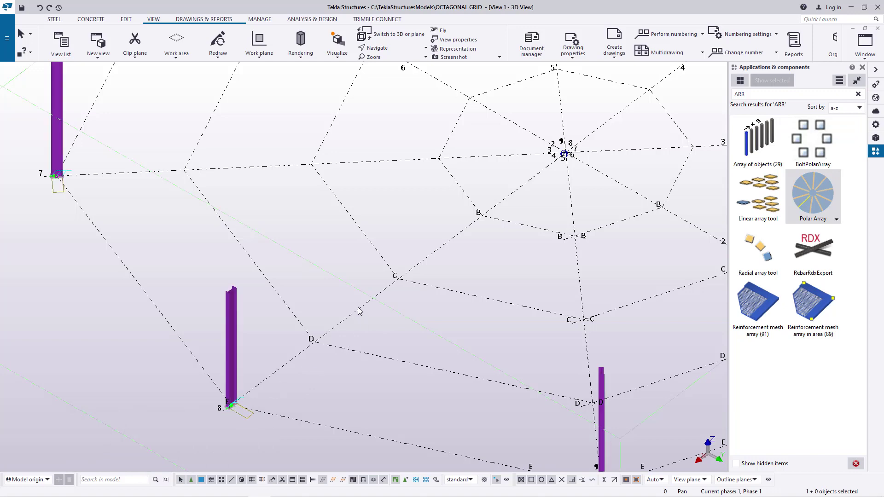
# - Place a steel column on gridline 8 at the midpoint between rings C and D, and end the Column command
pyautogui.click(54, 19)
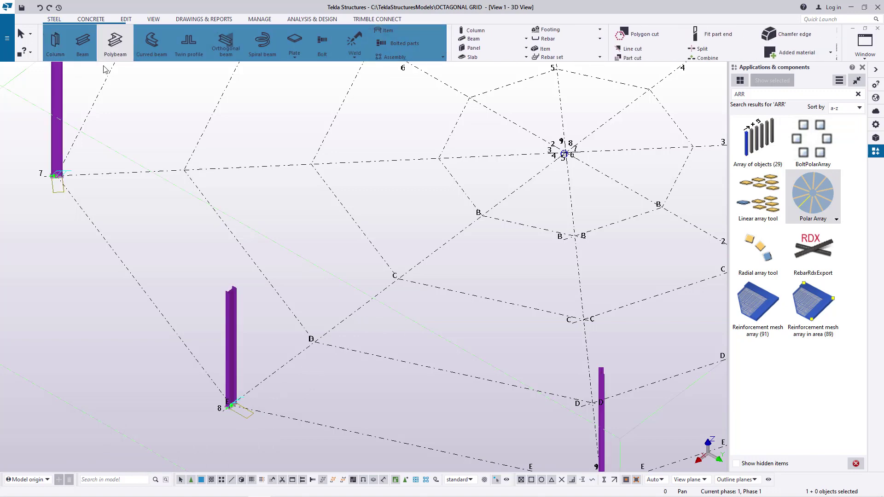
pyautogui.click(57, 44)
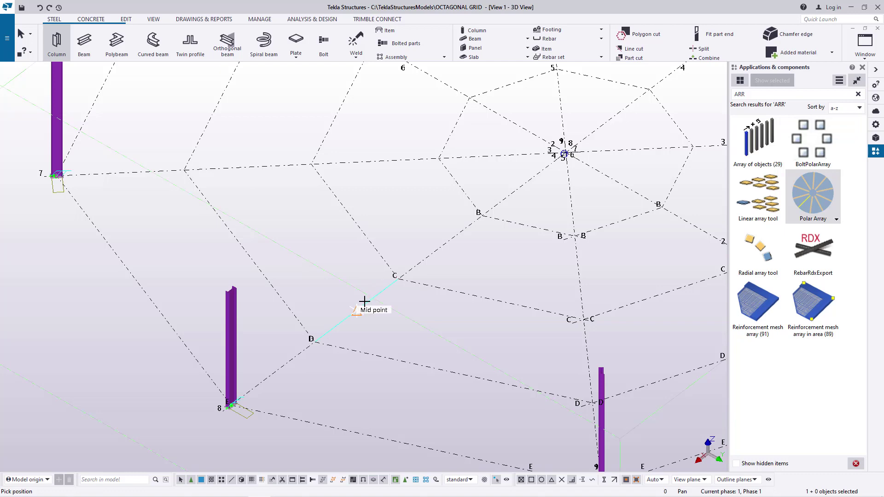
pyautogui.scroll(6, 359, 307)
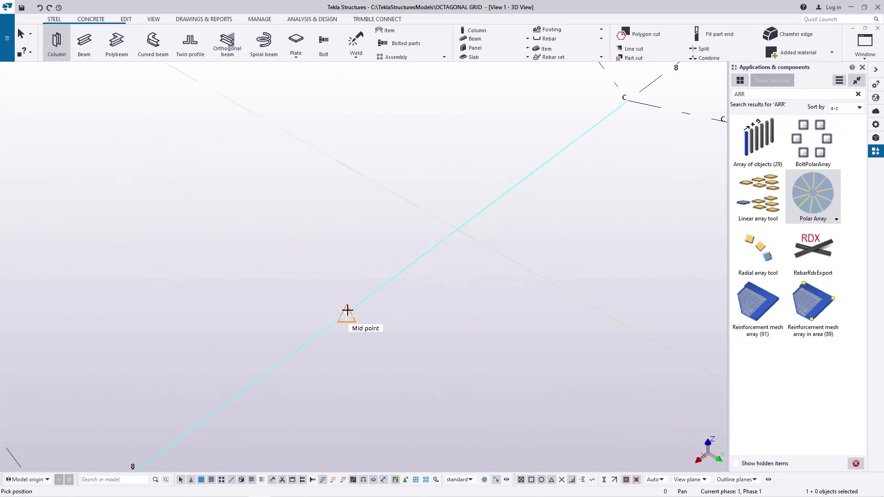
pyautogui.click(347, 311)
pyautogui.rightClick(436, 160)
pyautogui.click(456, 167)
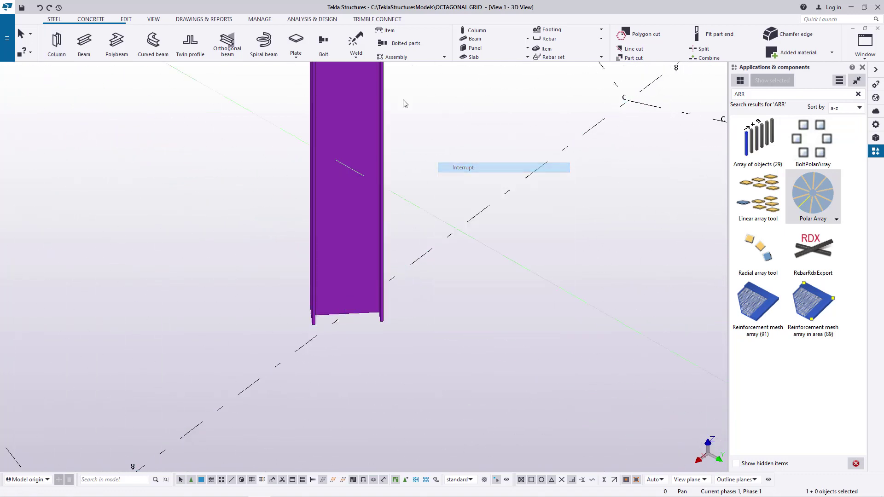
# - Open the properties of the new column on gridline 8 between rings C and D
pyautogui.click(153, 20)
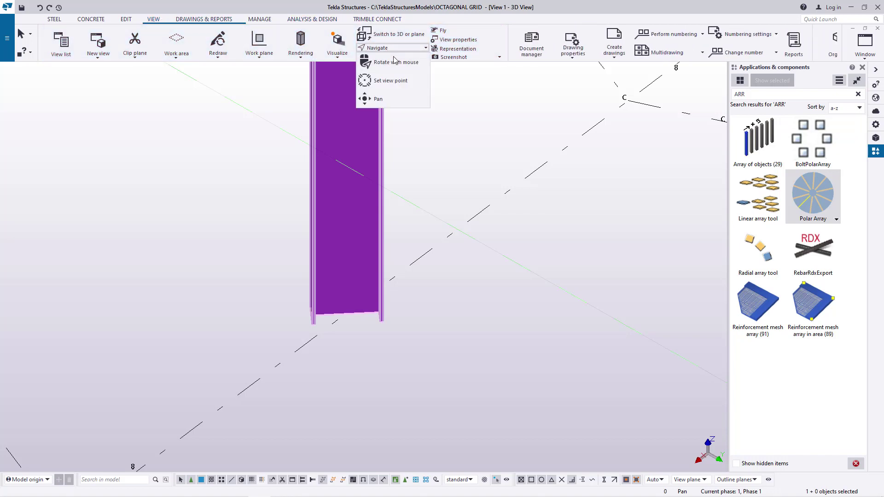
pyautogui.moveTo(356, 290)
pyautogui.keyDown('ctrl'); pyautogui.mouseDown(button='middle')
pyautogui.moveTo(151, 299)
pyautogui.moveTo(347, 249)
pyautogui.mouseUp(button='middle'); pyautogui.keyUp('ctrl')
pyautogui.rightClick(420, 217)
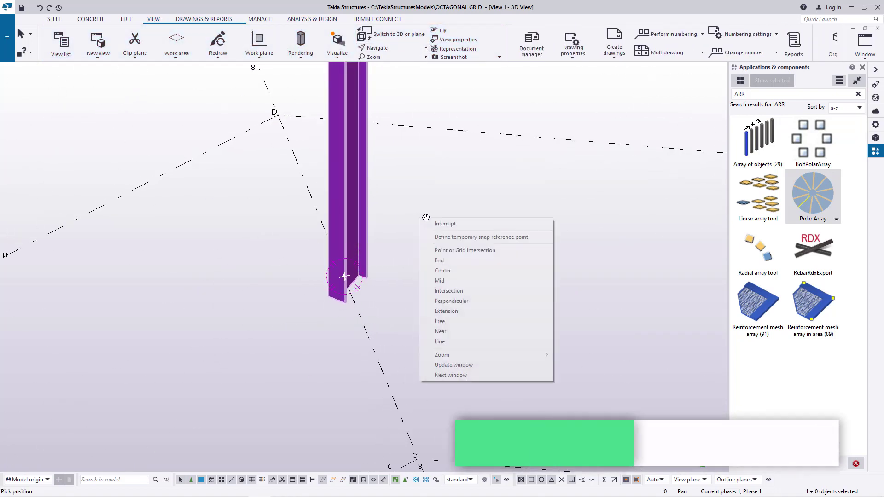
pyautogui.click(444, 224)
pyautogui.doubleClick(350, 178)
pyautogui.click(839, 240)
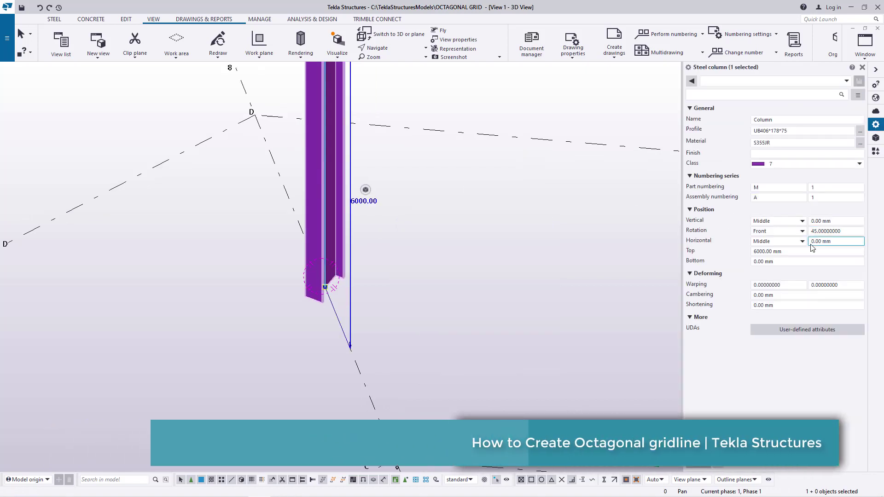
# - Try rotation angles of 0 and -45 degrees on the inner column, applying each one
pyautogui.click(836, 231)
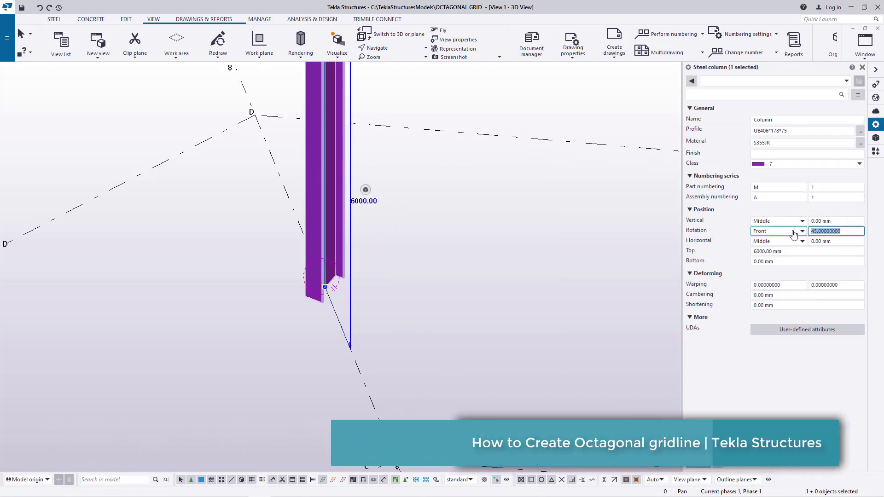
pyautogui.write('0')
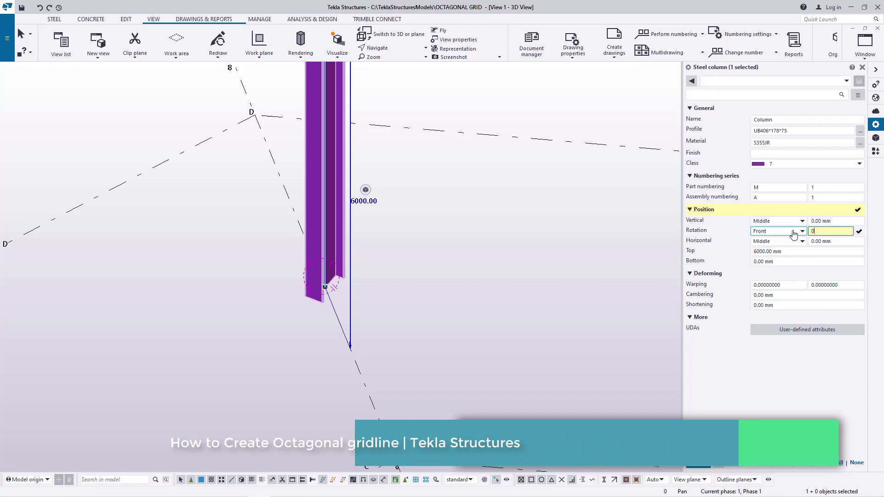
pyautogui.click(698, 463)
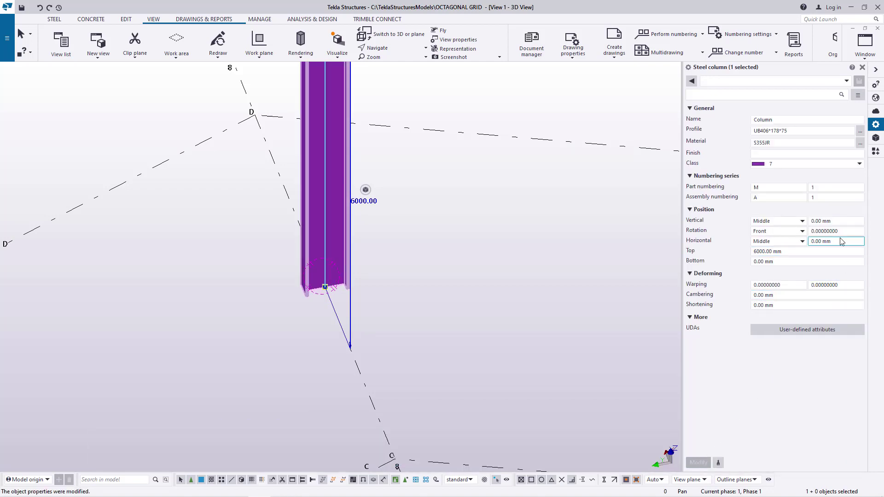
pyautogui.moveTo(845, 231); pyautogui.dragTo(805, 234)
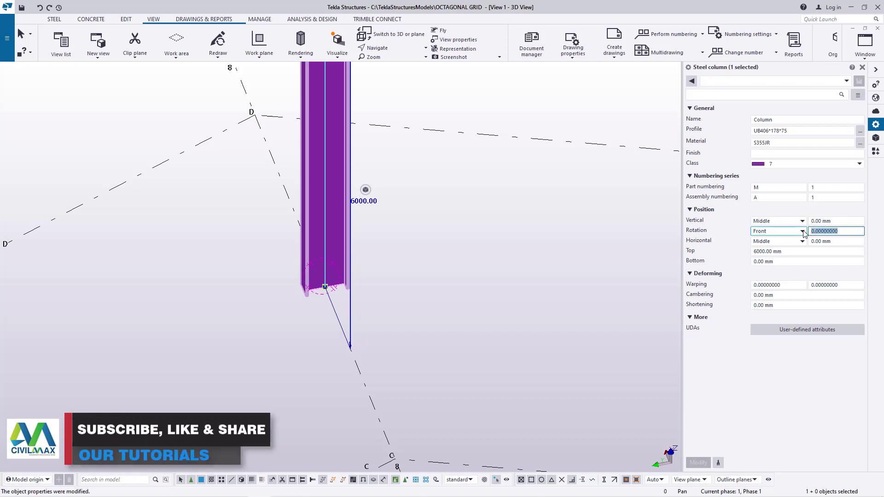
pyautogui.write('-45')
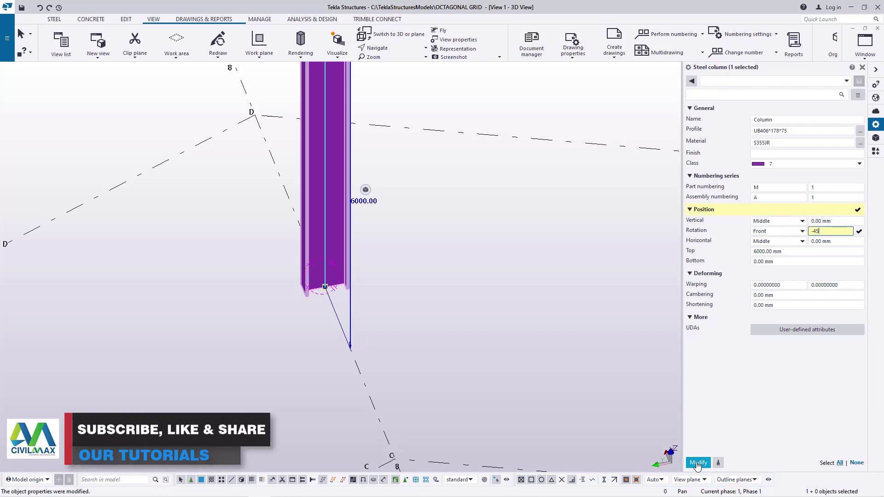
pyautogui.click(697, 464)
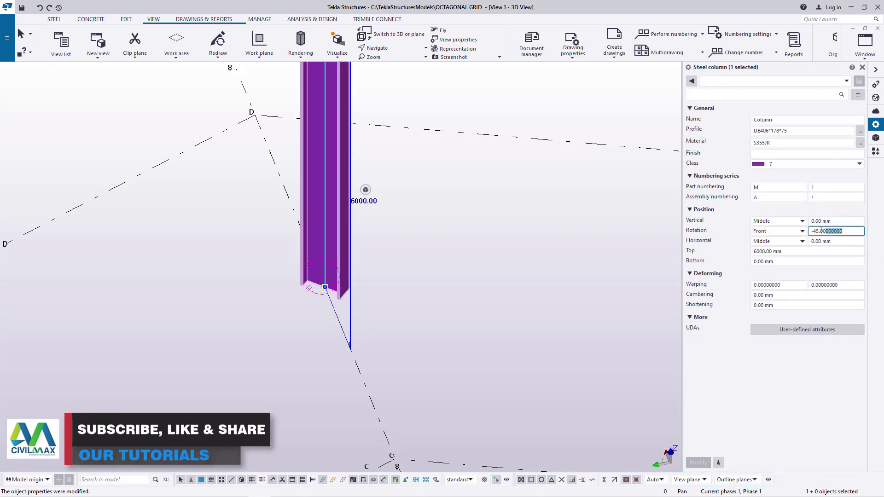
# - Set the inner column's rotation angle to 90 degrees and check its orientation against the outer column on gridline 8
pyautogui.write('90')
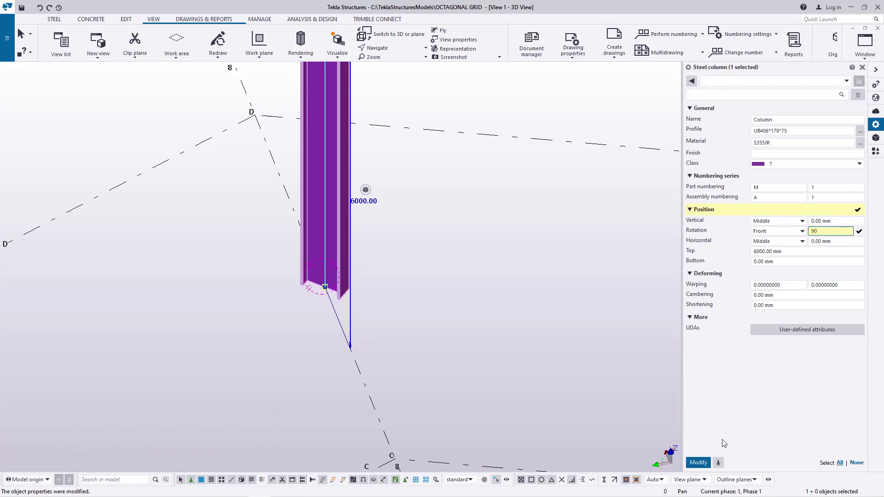
pyautogui.click(698, 463)
pyautogui.click(435, 209)
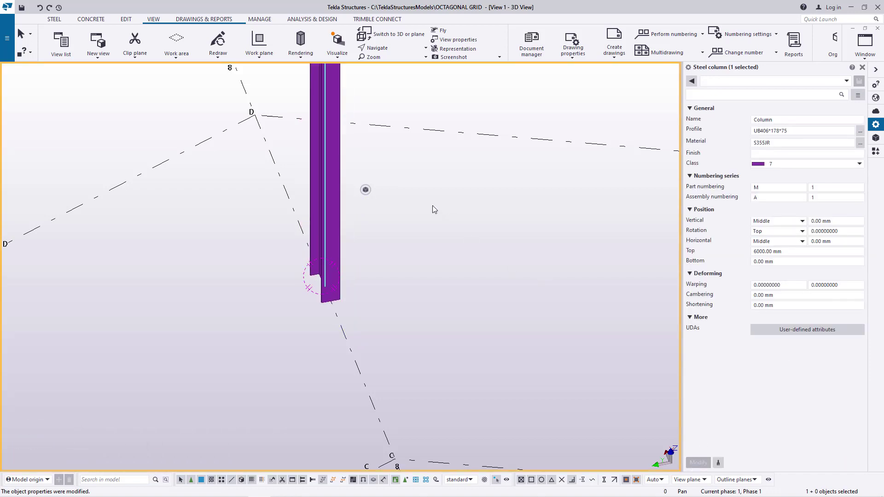
pyautogui.scroll(-4, 435, 209)
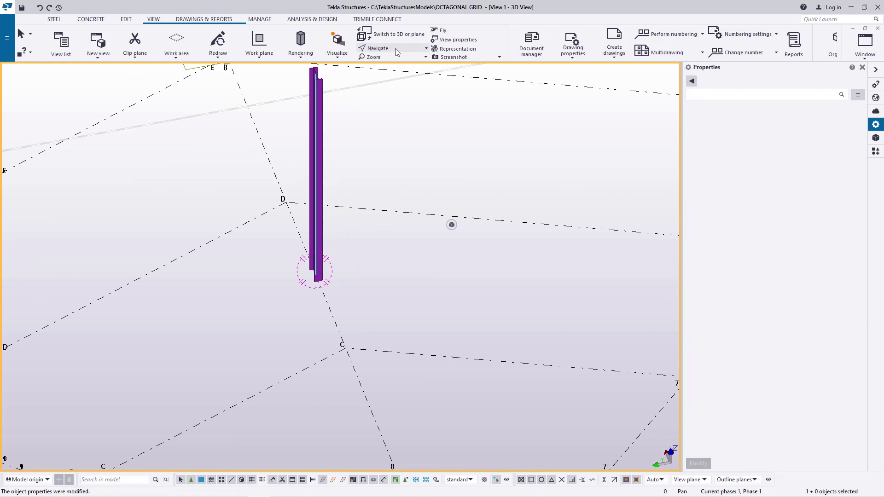
pyautogui.keyDown('ctrl'); pyautogui.moveTo(315, 247); pyautogui.dragTo(562, 247, button='middle'); pyautogui.keyUp('ctrl')
pyautogui.rightClick(321, 130)
pyautogui.click(350, 134)
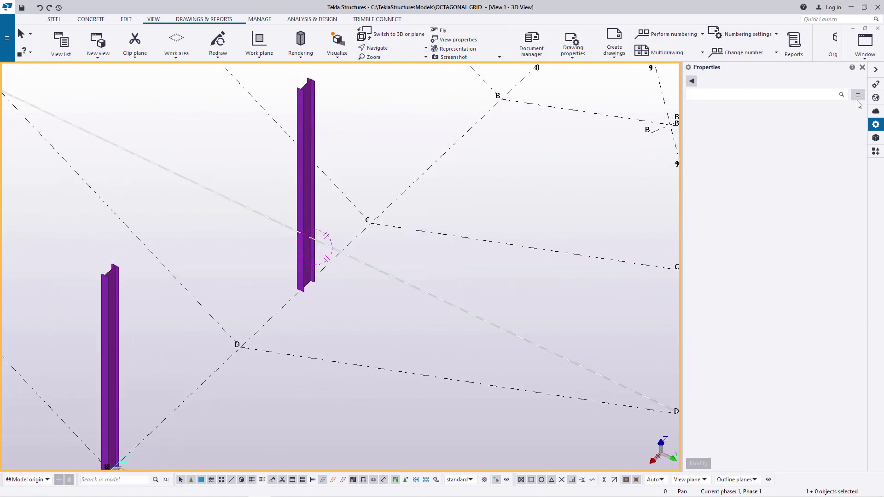
# - Search the applications and components catalog for BASE
pyautogui.click(863, 68)
pyautogui.click(875, 156)
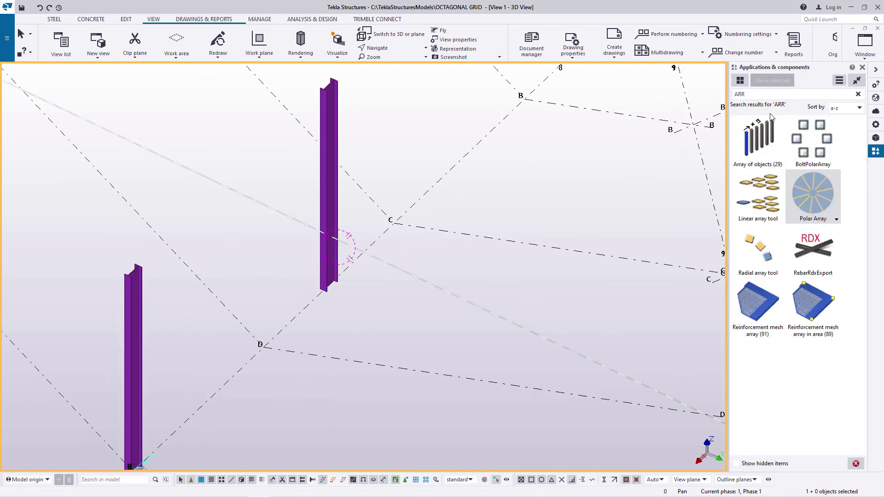
pyautogui.write('BAE')
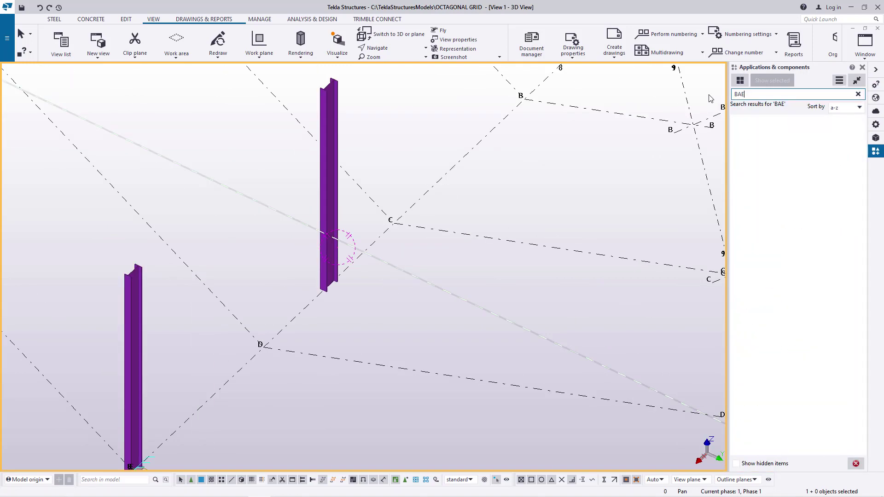
pyautogui.press('BackSpace')
pyautogui.write('SE')
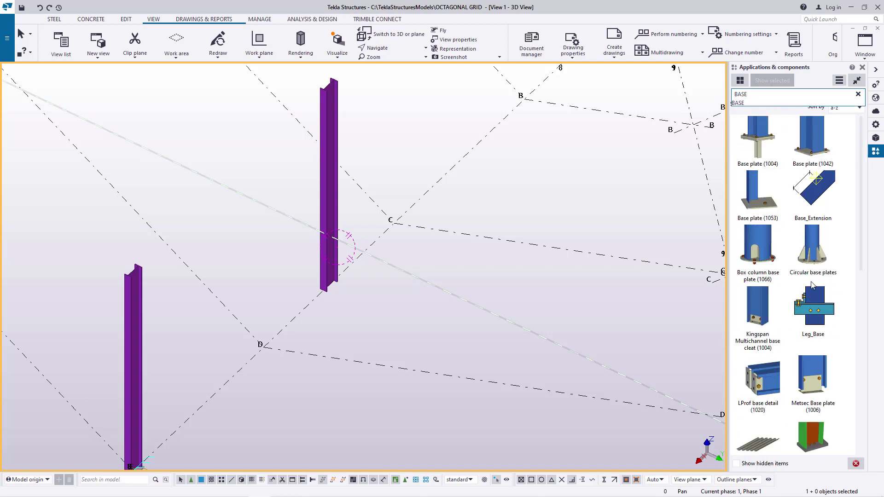
# - Add a Base plate (1042) component at the bottom of the inner column and end the command
pyautogui.click(810, 147)
pyautogui.scroll(6, 354, 280)
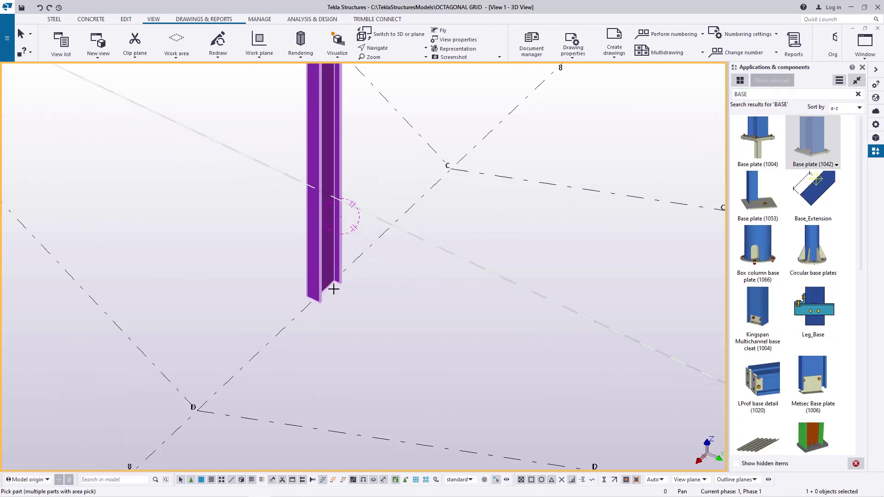
pyautogui.click(314, 249)
pyautogui.click(312, 278)
pyautogui.scroll(-4, 312, 277)
pyautogui.rightClick(450, 235)
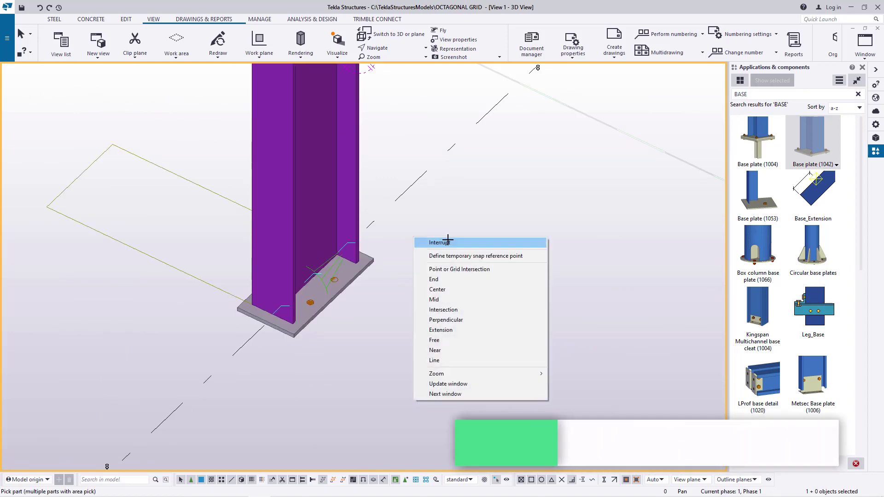
pyautogui.click(455, 240)
# - Set the top level of the inner column on gridline 8 to 10000 mm and apply the modification
pyautogui.scroll(2, 456, 241)
pyautogui.scroll(-5, 469, 228)
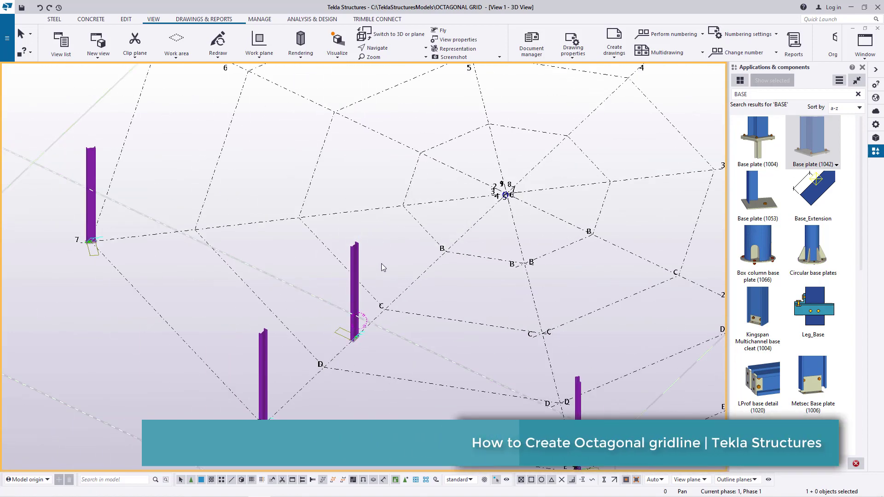
pyautogui.scroll(5, 349, 252)
pyautogui.click(322, 239)
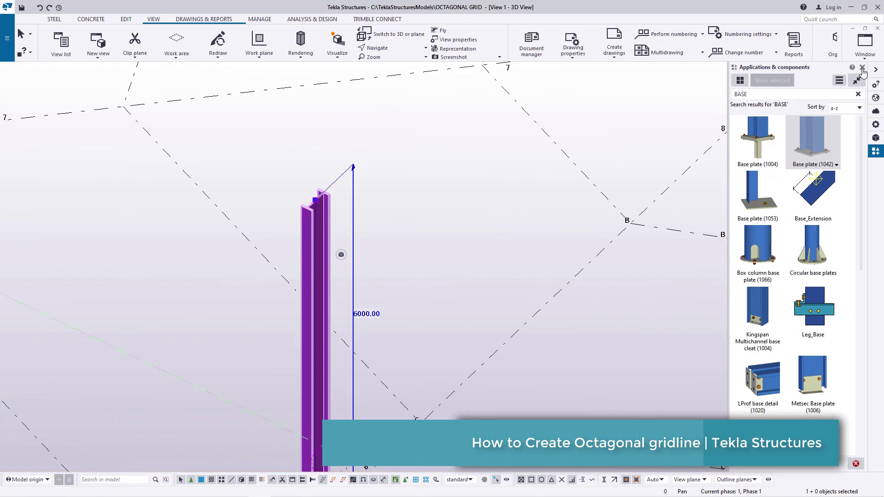
pyautogui.doubleClick(322, 226)
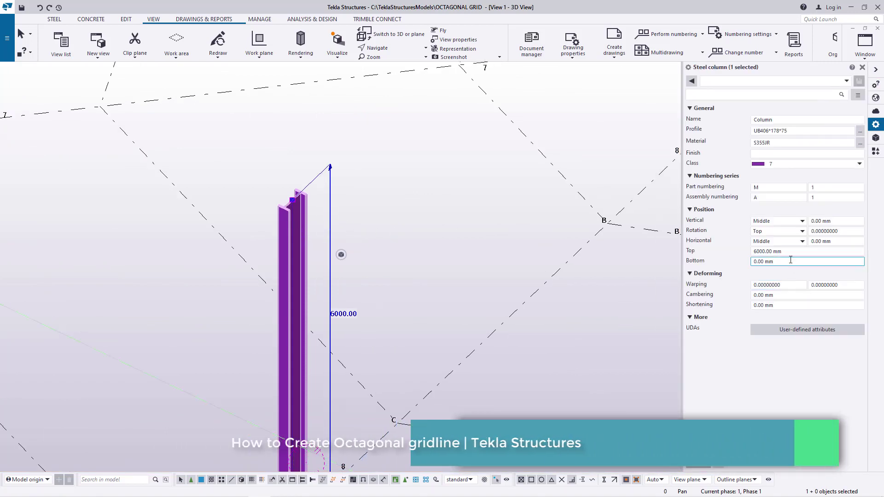
pyautogui.click(764, 251)
pyautogui.write('10000')
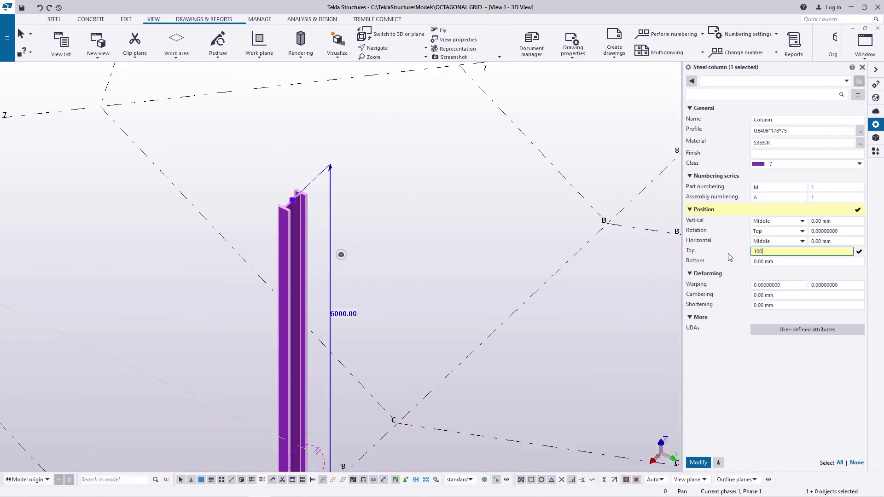
pyautogui.click(698, 463)
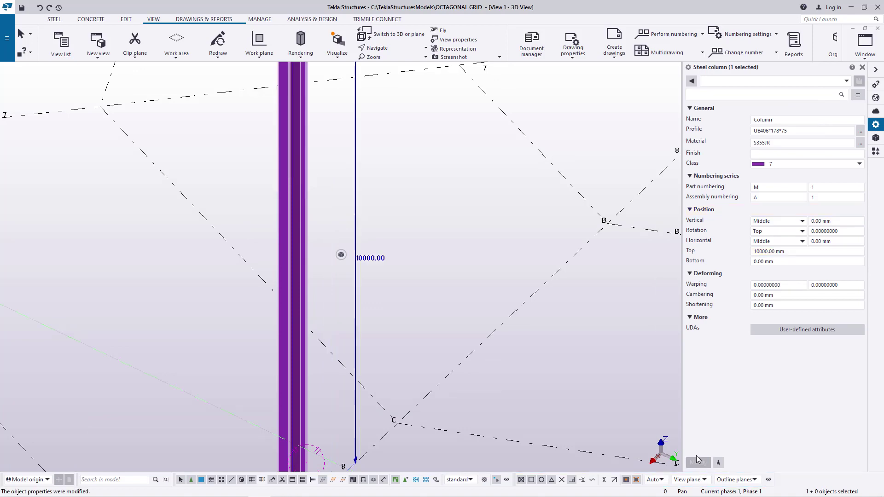
pyautogui.click(496, 247)
# - Examine the inner column's height and alignment relative to the outer columns at gridlines 7 and 8
pyautogui.scroll(-2, 312, 283)
pyautogui.scroll(-4, 312, 284)
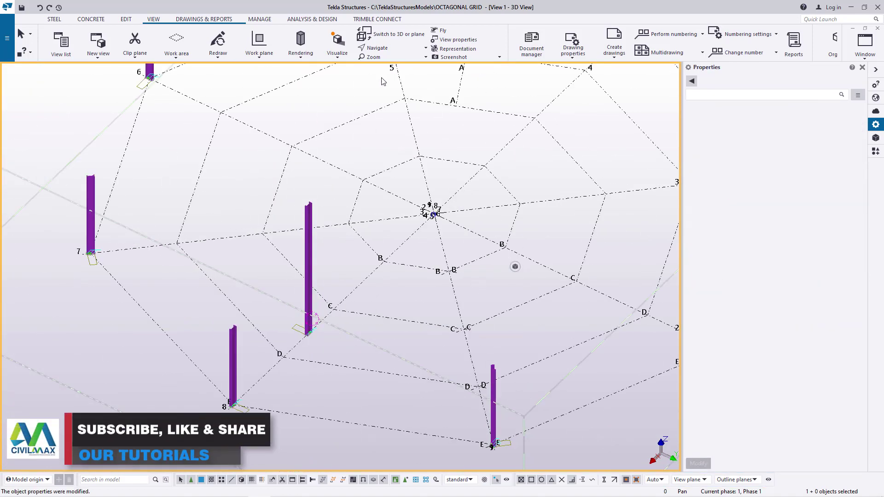
pyautogui.click(384, 48)
pyautogui.click(384, 62)
pyautogui.moveTo(240, 198); pyautogui.dragTo(311, 251)
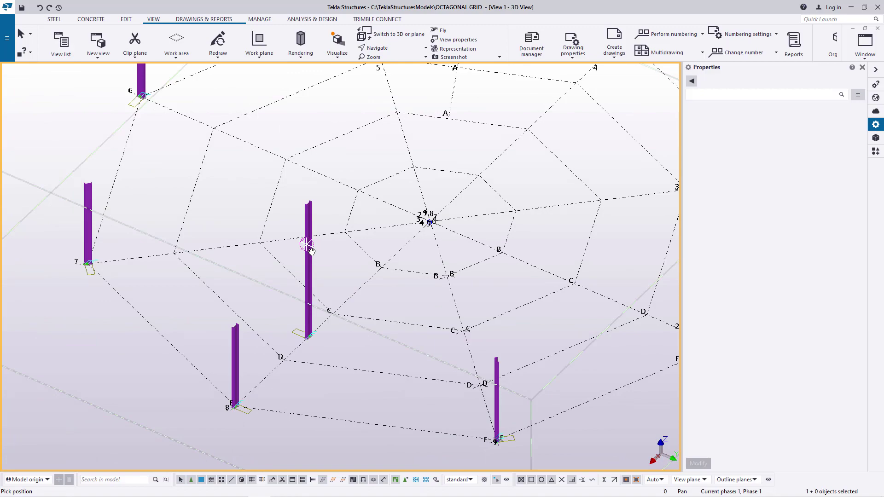
pyautogui.keyDown('ctrl'); pyautogui.moveTo(311, 251); pyautogui.dragTo(229, 228, button='middle'); pyautogui.keyUp('ctrl')
pyautogui.keyDown('ctrl'); pyautogui.moveTo(378, 176); pyautogui.dragTo(177, 288, button='middle'); pyautogui.keyUp('ctrl')
pyautogui.scroll(3, 208, 256)
pyautogui.scroll(3, 208, 257)
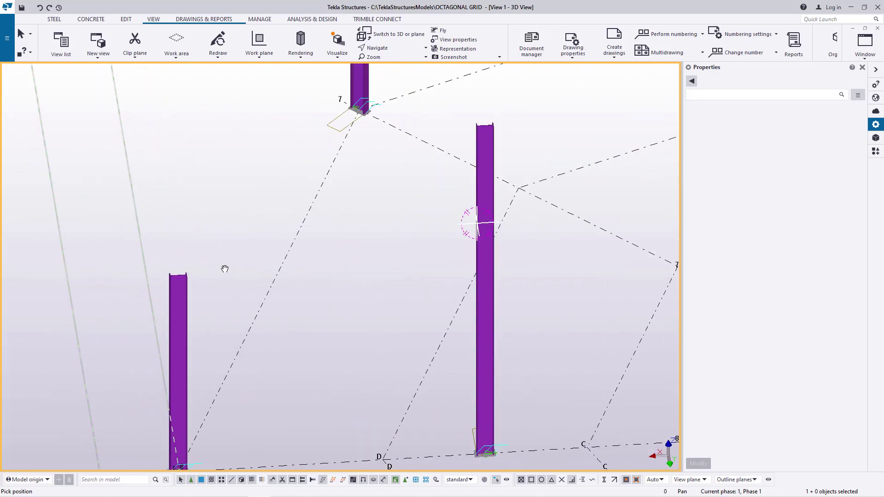
# - Examine the inner column on gridline 8 against the full ring of outer columns and leave the view navigation
pyautogui.scroll(-2, 96, 312)
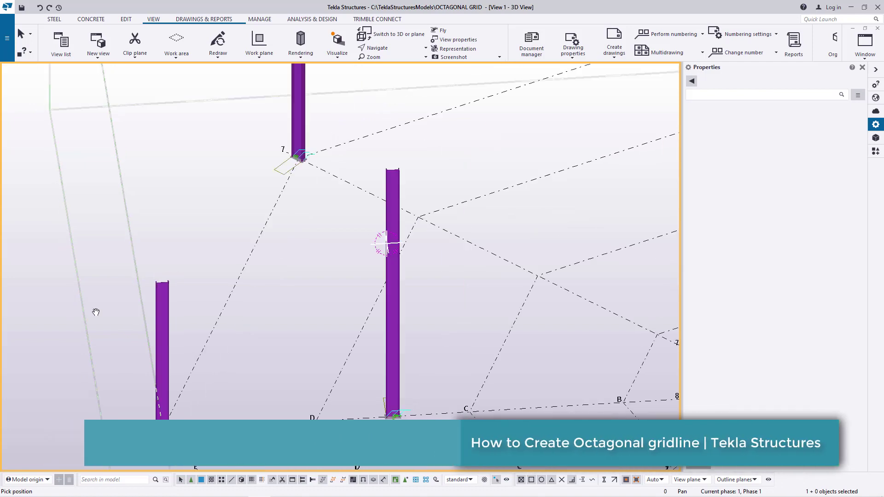
pyautogui.scroll(-3, 96, 312)
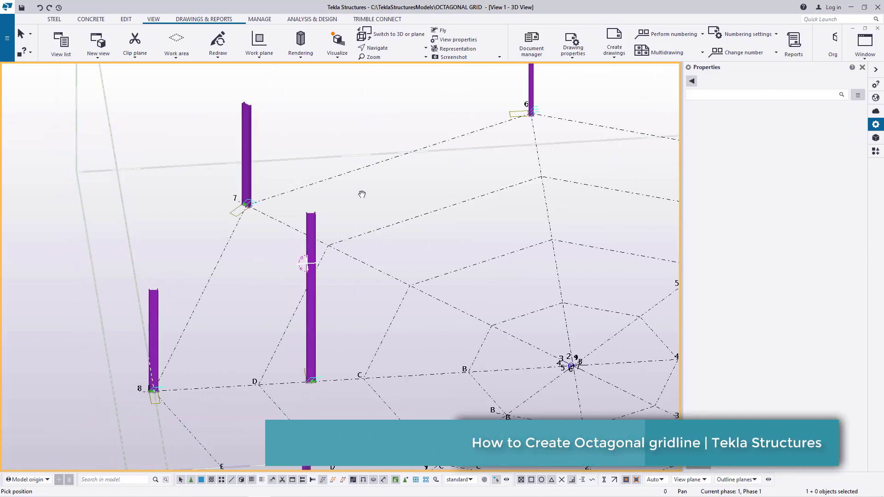
pyautogui.scroll(-2, 241, 243)
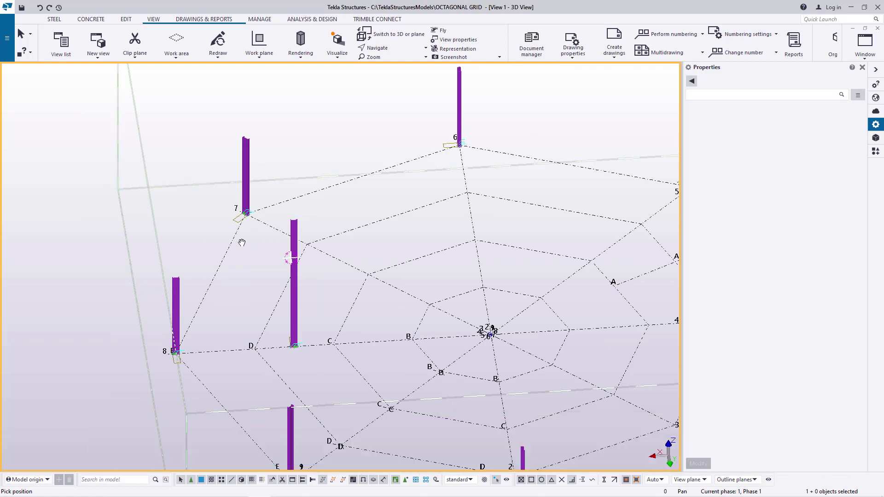
pyautogui.scroll(-4, 277, 248)
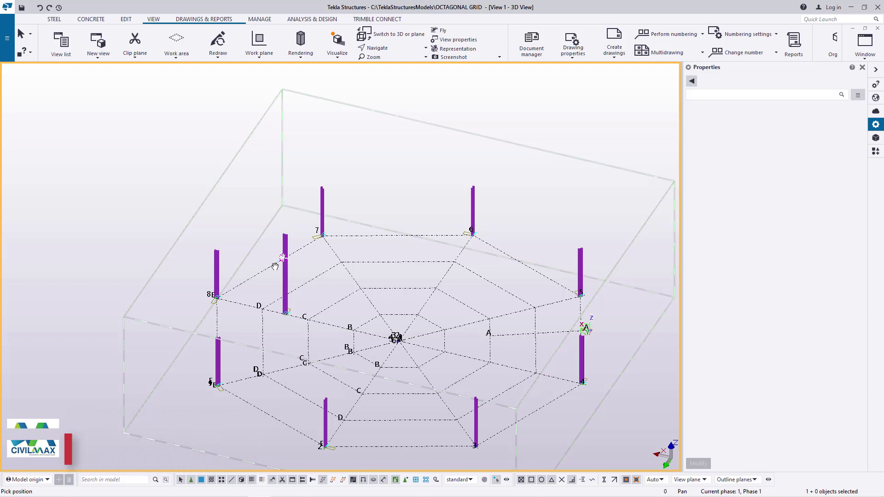
pyautogui.keyDown('ctrl'); pyautogui.moveTo(329, 291); pyautogui.dragTo(302, 300, button='middle'); pyautogui.keyUp('ctrl')
pyautogui.scroll(5, 304, 258)
pyautogui.rightClick(315, 238)
pyautogui.click(360, 242)
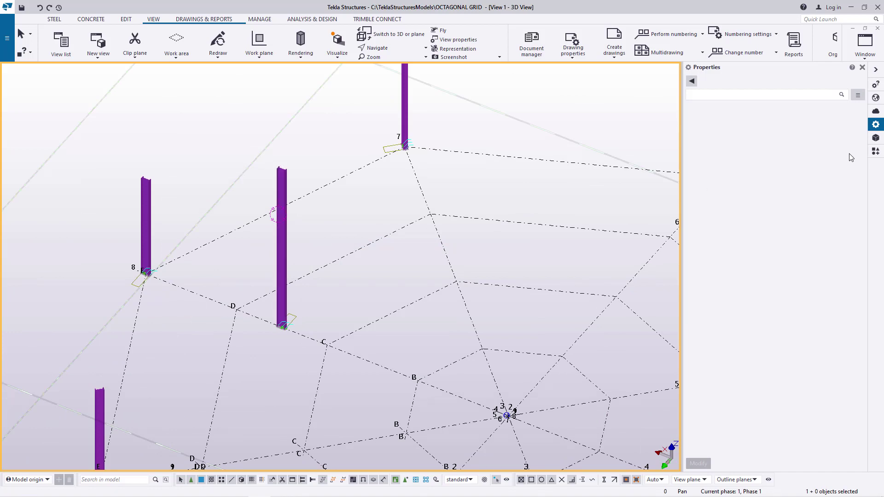
# - Search the applications and components catalog for ARR and start the Polar Array component
pyautogui.click(863, 67)
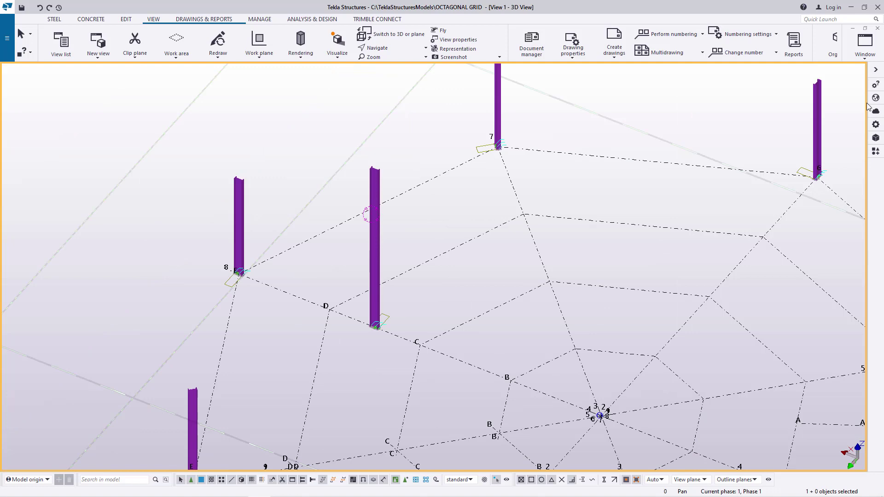
pyautogui.click(876, 151)
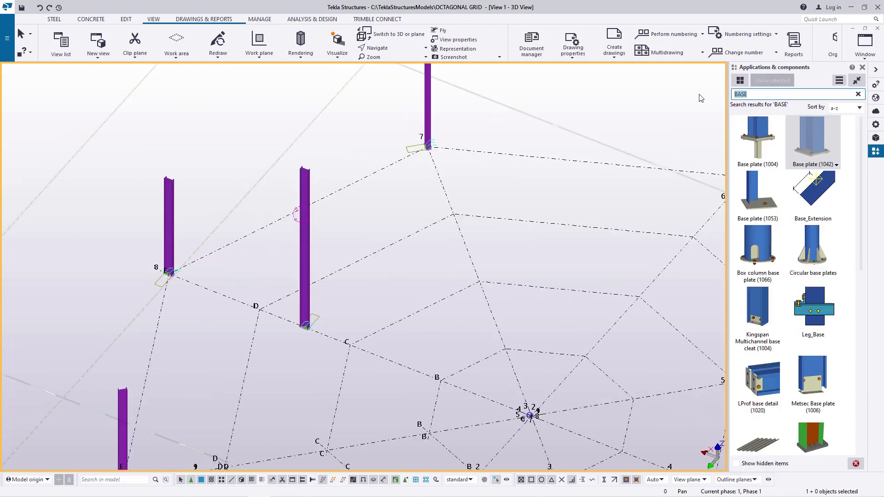
pyautogui.write('ARR')
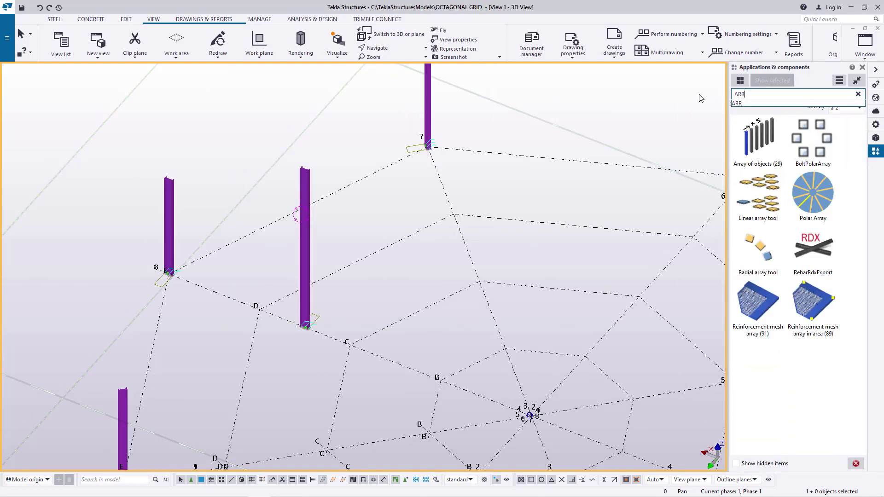
pyautogui.doubleClick(824, 205)
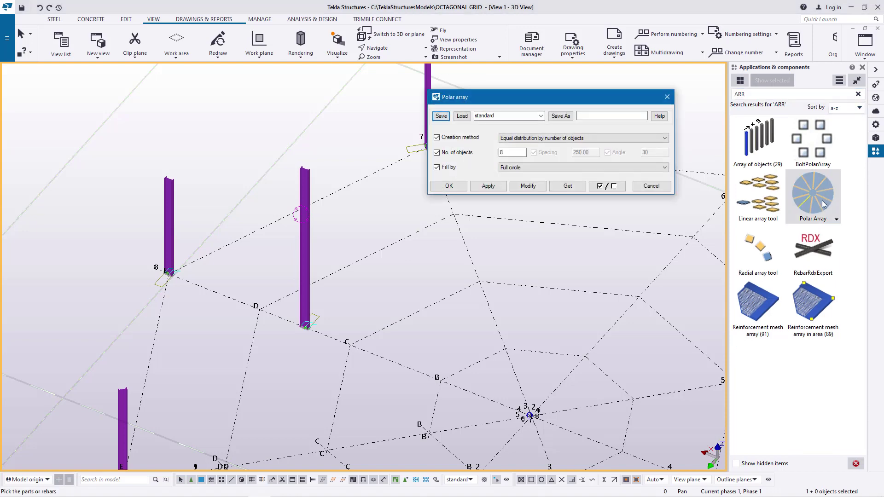
# - Polar-array the inner column on gridline 8 around the grid centre with 8 equally distributed objects over a full circle
pyautogui.scroll(2, 300, 256)
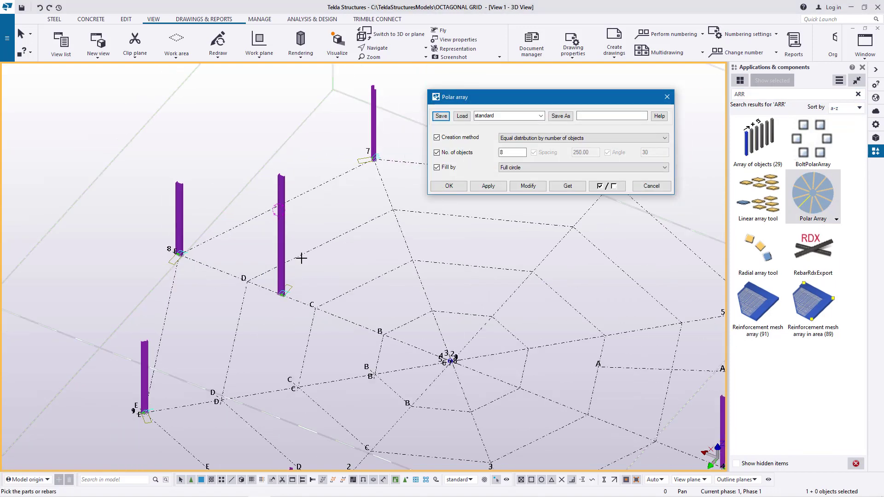
pyautogui.click(268, 209)
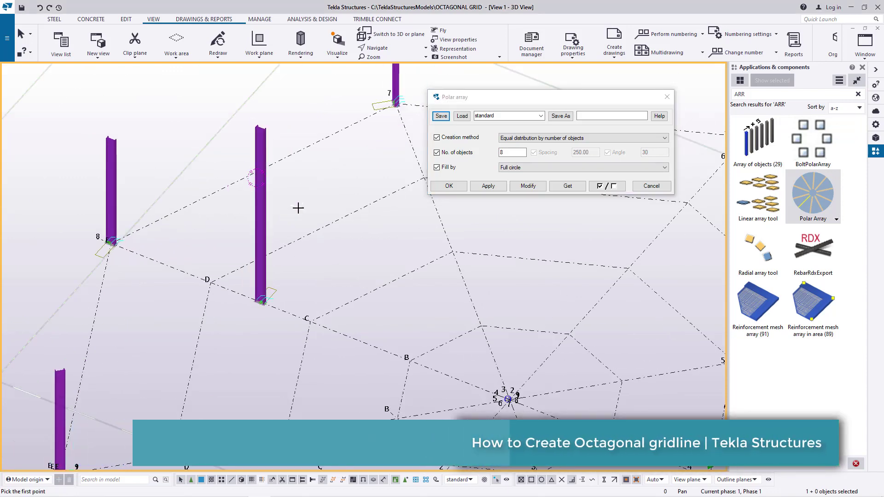
pyautogui.scroll(6, 286, 281)
pyautogui.scroll(2, 226, 314)
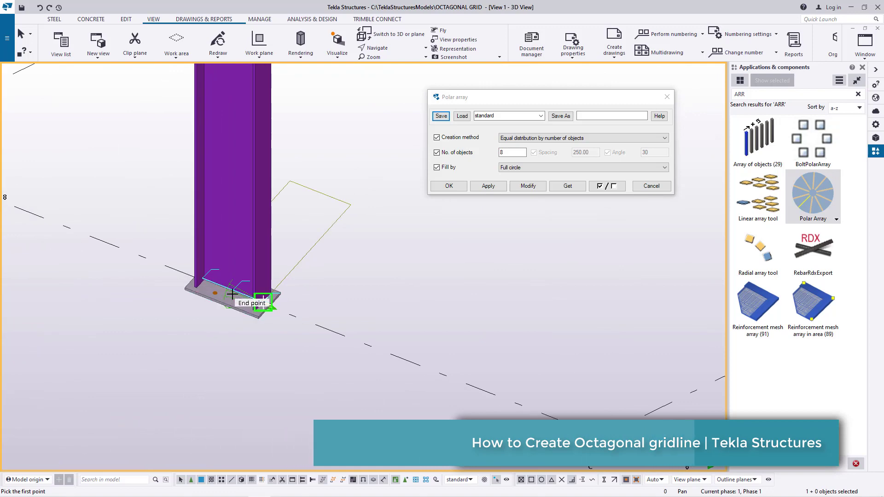
pyautogui.click(234, 293)
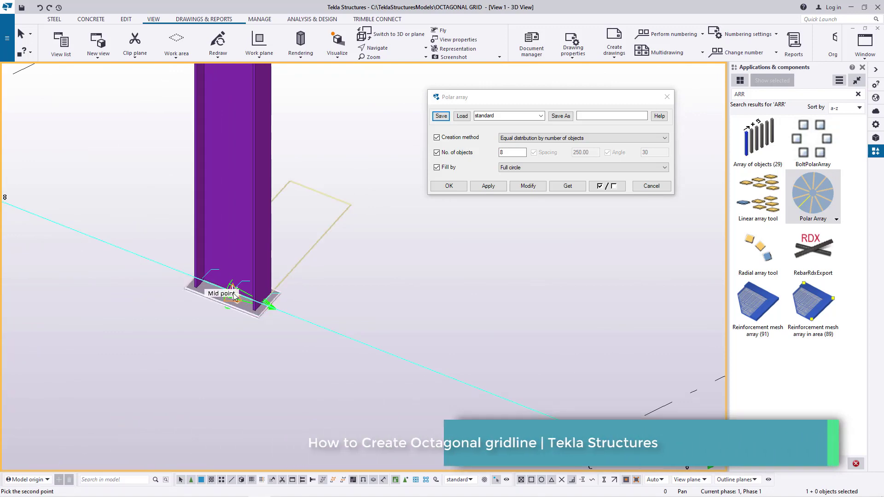
pyautogui.scroll(-6, 217, 277)
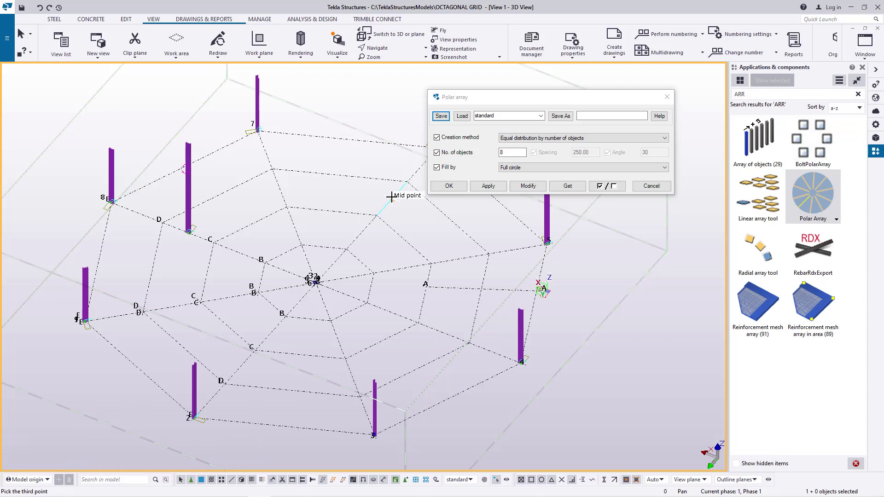
pyautogui.scroll(8, 391, 196)
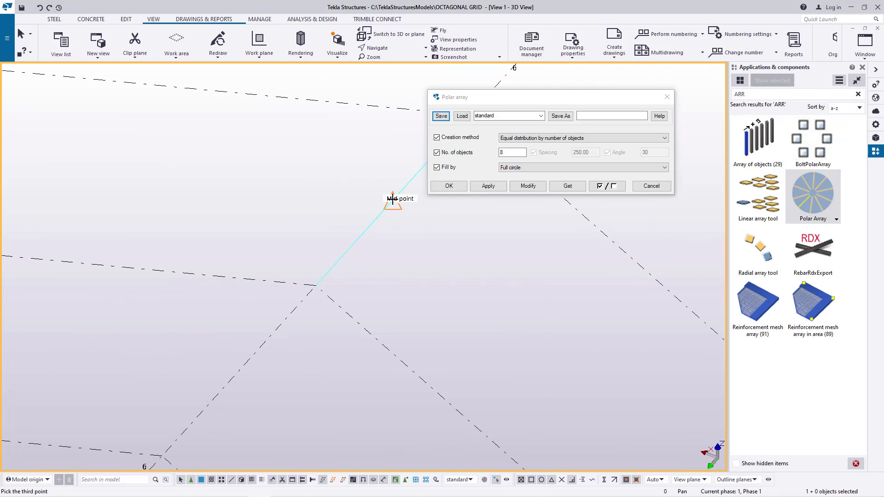
pyautogui.click(392, 199)
pyautogui.scroll(-8, 389, 203)
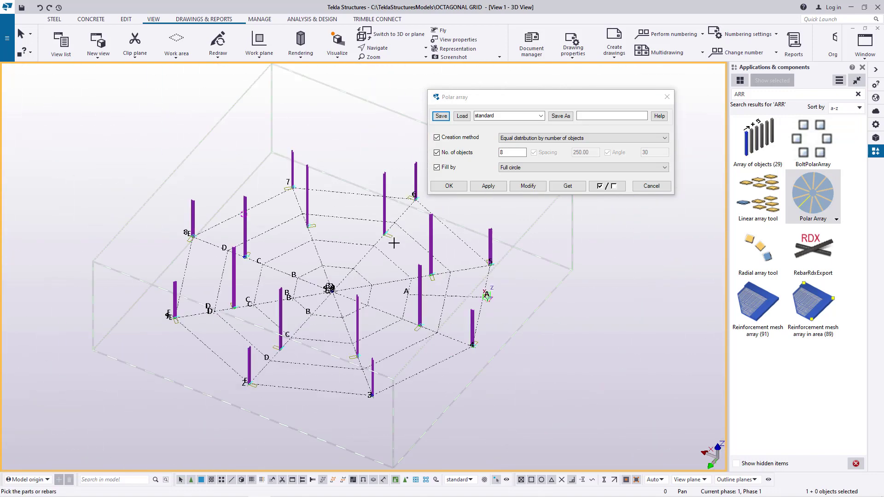
pyautogui.rightClick(346, 227)
pyautogui.click(368, 233)
pyautogui.click(449, 186)
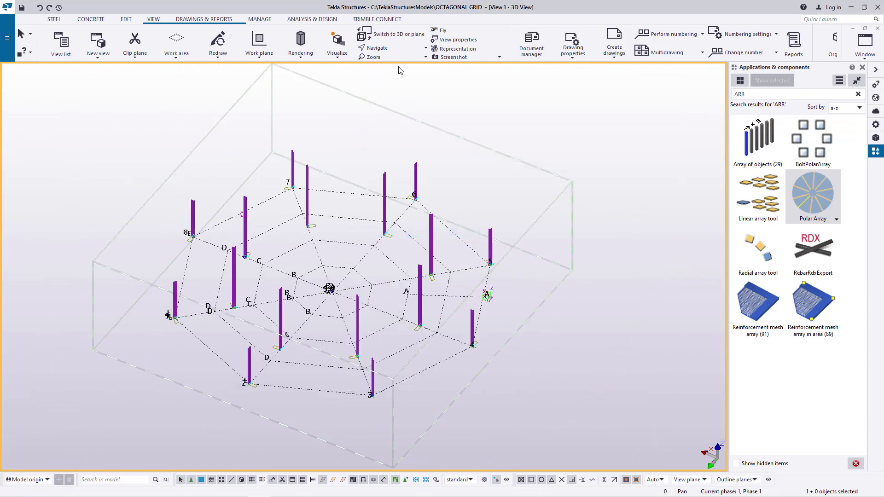
# - Inspect the inner and outer column rings from several directions around the octagonal grid
pyautogui.click(387, 48)
pyautogui.click(391, 59)
pyautogui.moveTo(369, 291); pyautogui.dragTo(518, 292)
pyautogui.rightClick(518, 291)
pyautogui.click(530, 134)
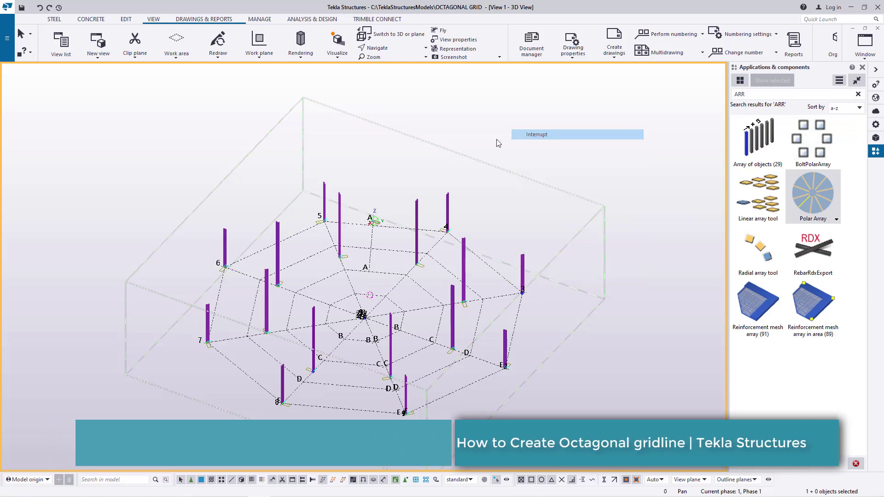
pyautogui.scroll(3, 368, 199)
pyautogui.click(426, 57)
pyautogui.click(393, 88)
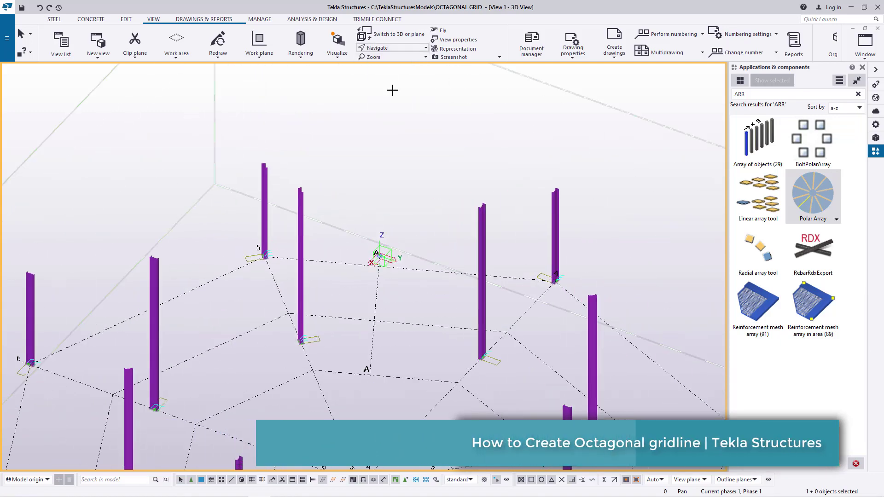
pyautogui.scroll(-3, 403, 318)
pyautogui.moveTo(404, 318); pyautogui.dragTo(463, 146)
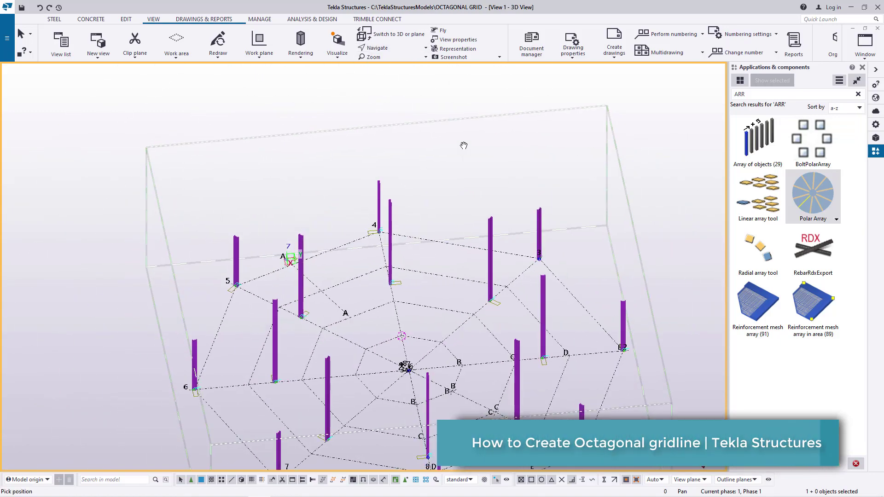
pyautogui.rightClick(464, 147)
pyautogui.click(484, 152)
# - Redraw the 3D view and hide the rectangular grid overlapping the octagonal layout
pyautogui.rightClick(464, 138)
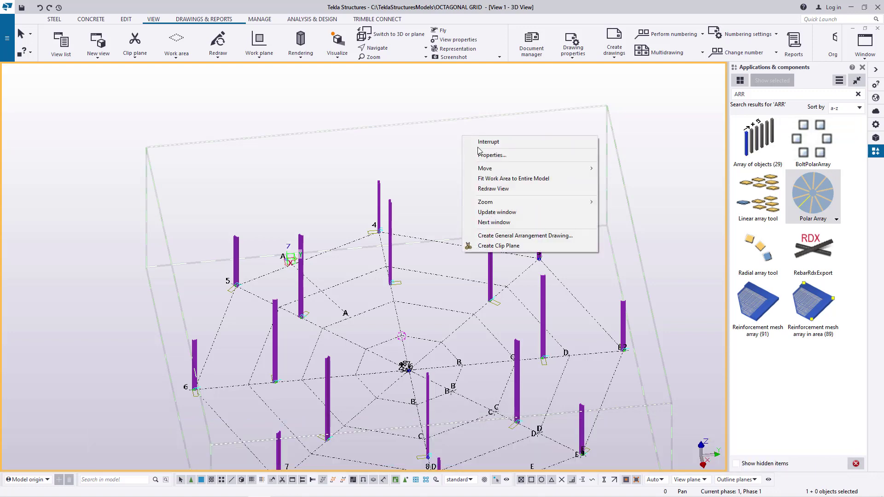
pyautogui.click(490, 188)
pyautogui.scroll(2, 424, 297)
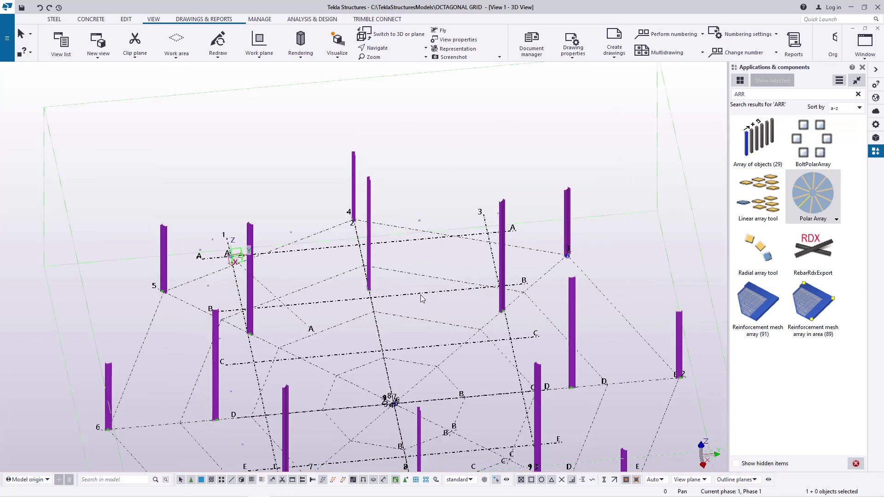
pyautogui.rightClick(421, 294)
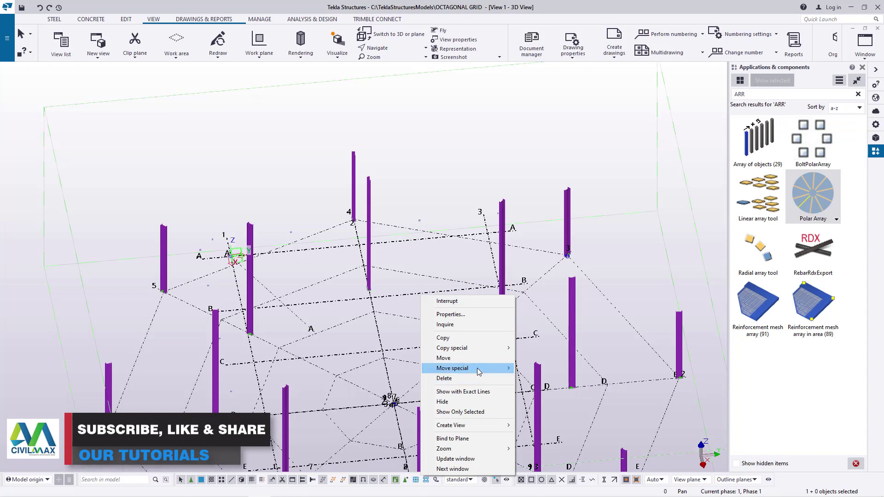
pyautogui.moveTo(477, 370)
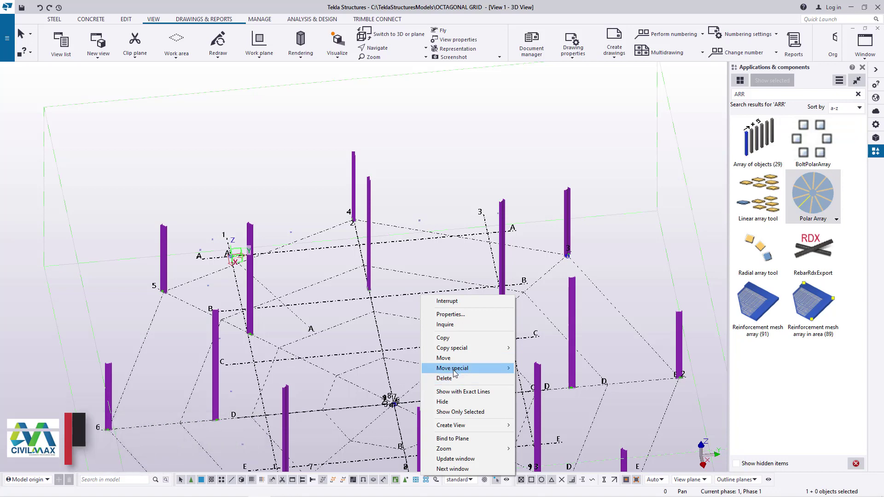
pyautogui.click(449, 401)
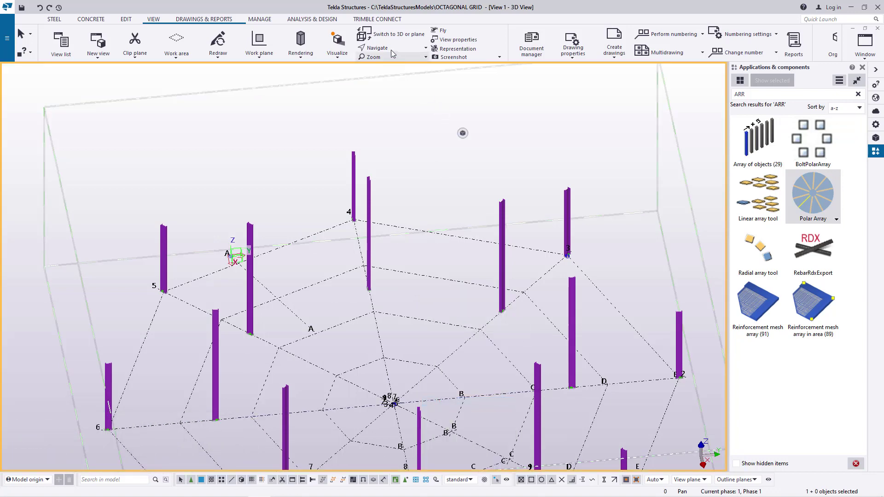
# - Inspect the column layout from the opposite side and close the applications and components catalog
pyautogui.click(422, 48)
pyautogui.click(377, 98)
pyautogui.keyDown('ctrl'); pyautogui.moveTo(394, 343); pyautogui.dragTo(511, 142, button='middle'); pyautogui.keyUp('ctrl')
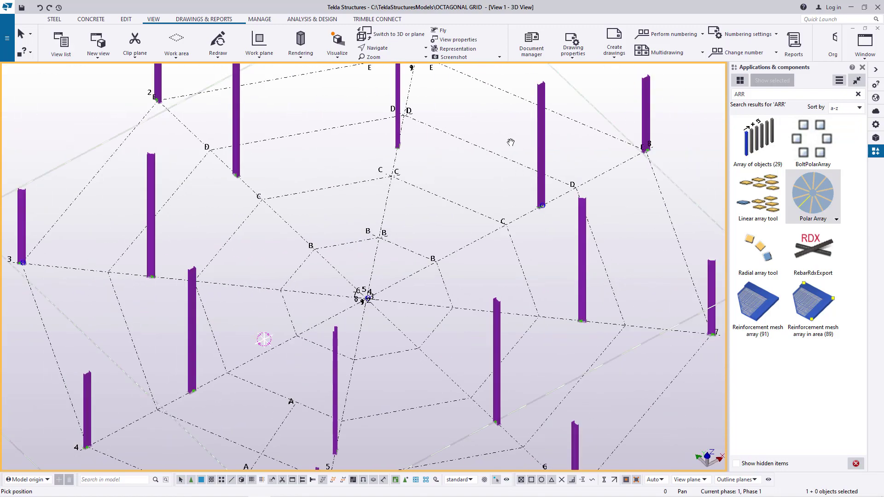
pyautogui.click(862, 68)
pyautogui.scroll(-1, 254, 256)
pyautogui.scroll(-2, 255, 256)
pyautogui.scroll(2, 293, 250)
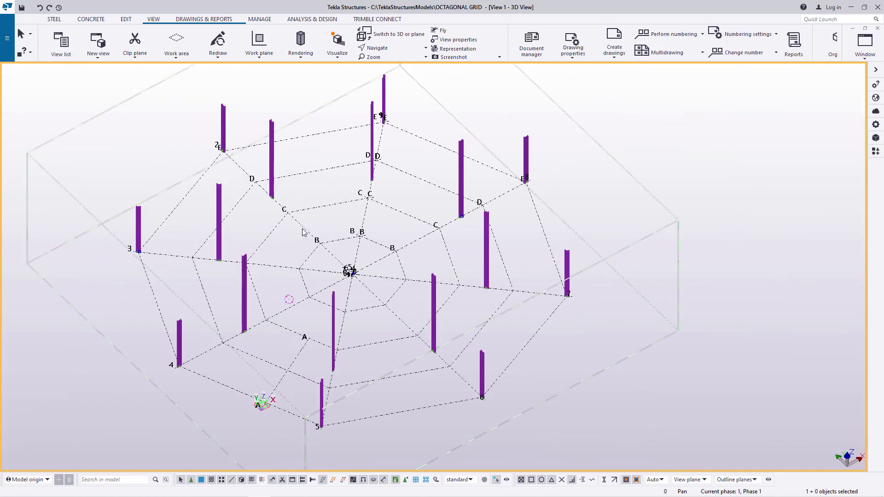
# - Examine the column tops near gridline 8 and the complete octagonal column layout from all around
pyautogui.click(388, 48)
pyautogui.click(396, 62)
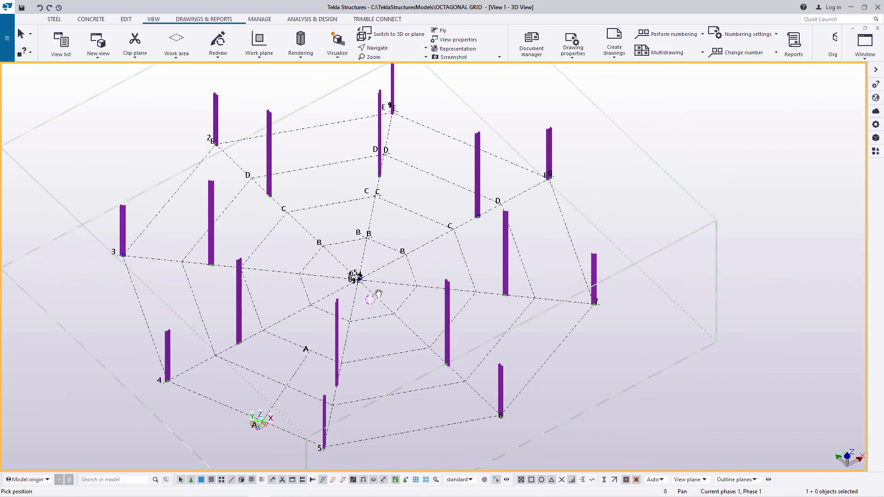
pyautogui.moveTo(379, 294)
pyautogui.mouseDown()
pyautogui.moveTo(279, 272)
pyautogui.moveTo(381, 285)
pyautogui.mouseUp()
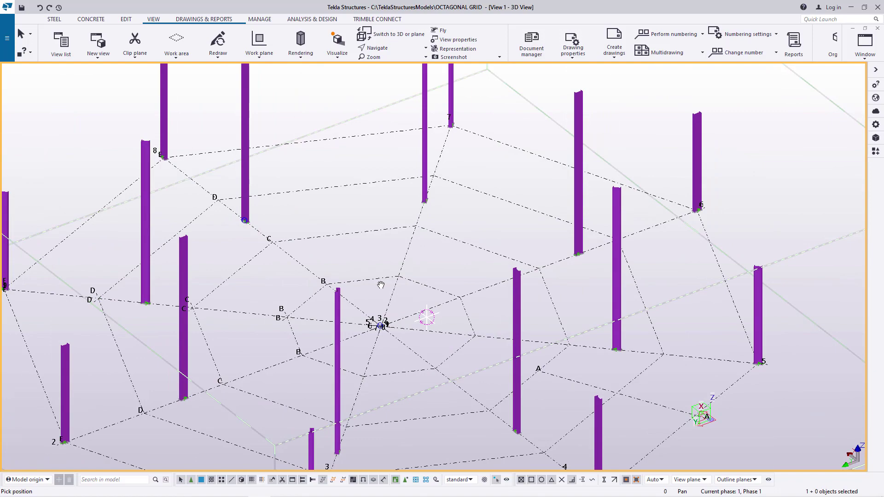
pyautogui.scroll(-8, 380, 285)
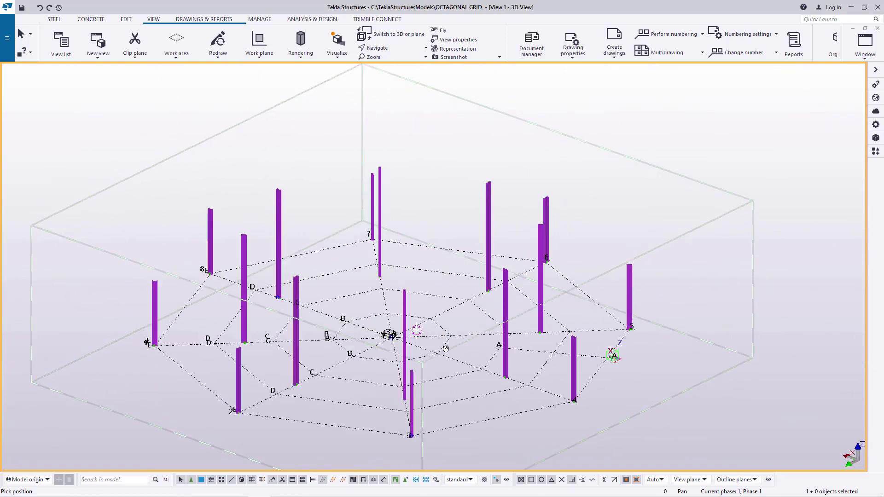
pyautogui.moveTo(452, 358); pyautogui.dragTo(239, 239)
pyautogui.scroll(10, 239, 240)
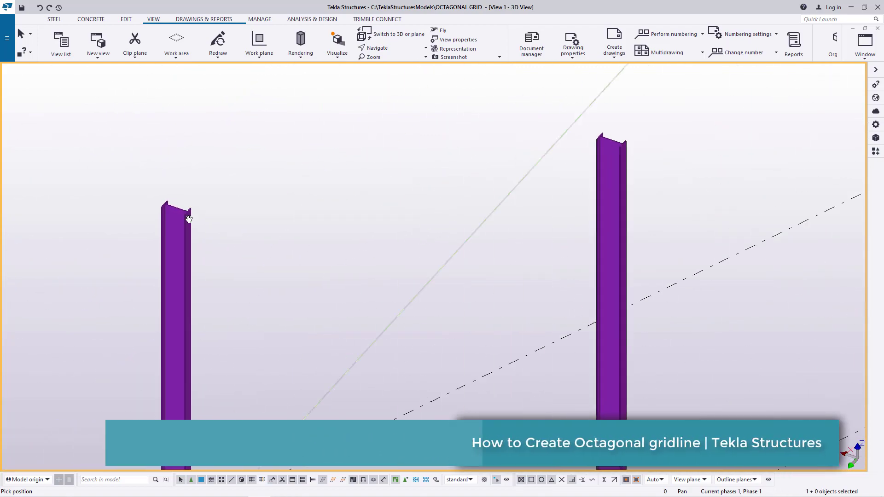
pyautogui.scroll(-8, 176, 239)
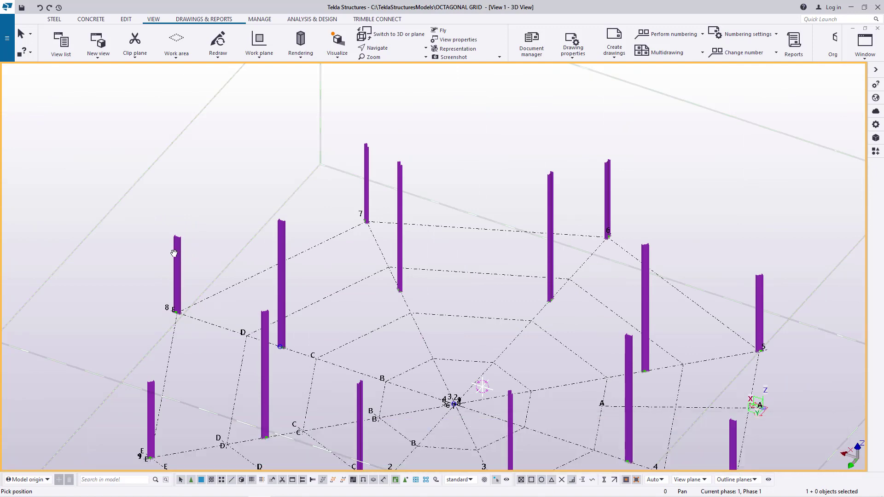
pyautogui.scroll(-2, 154, 202)
pyautogui.scroll(-1, 354, 285)
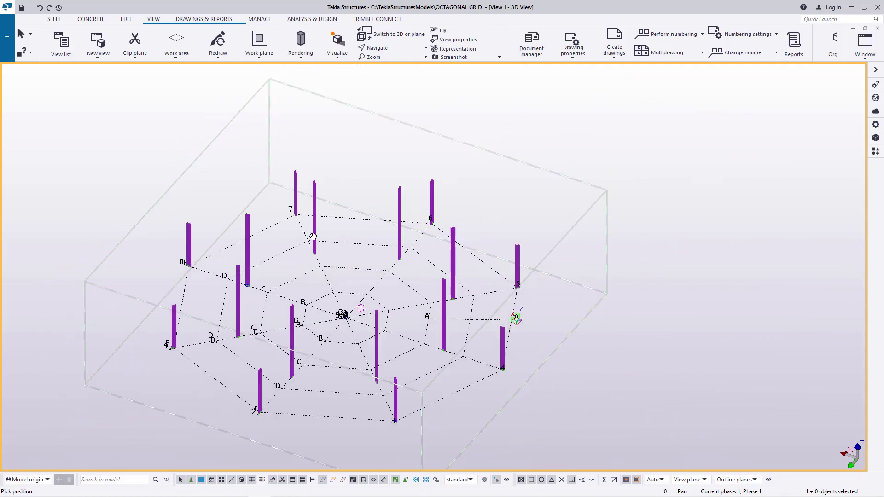
pyautogui.moveTo(354, 285)
pyautogui.keyDown('ctrl'); pyautogui.mouseDown(button='middle')
pyautogui.moveTo(336, 272)
pyautogui.moveTo(355, 262)
pyautogui.moveTo(358, 283)
pyautogui.mouseUp(button='middle'); pyautogui.keyUp('ctrl')
pyautogui.scroll(-2, 355, 262)
pyautogui.scroll(3, 359, 283)
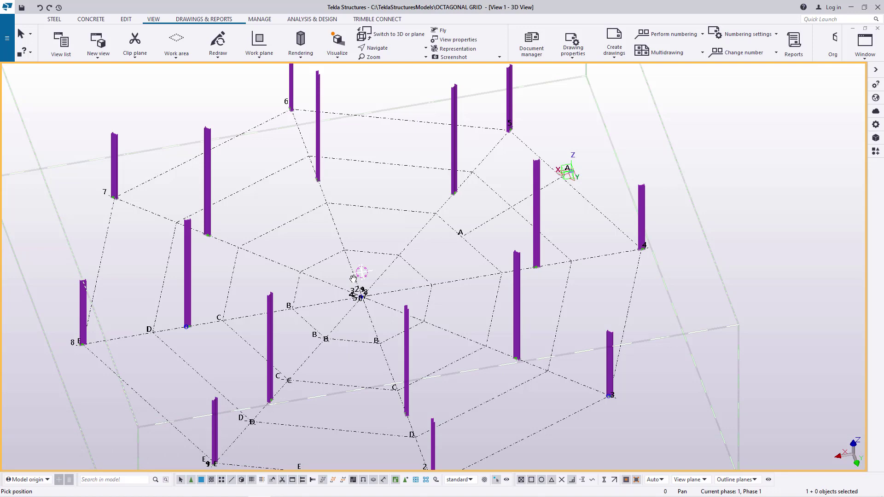
pyautogui.scroll(-2, 307, 318)
pyautogui.scroll(-2, 354, 352)
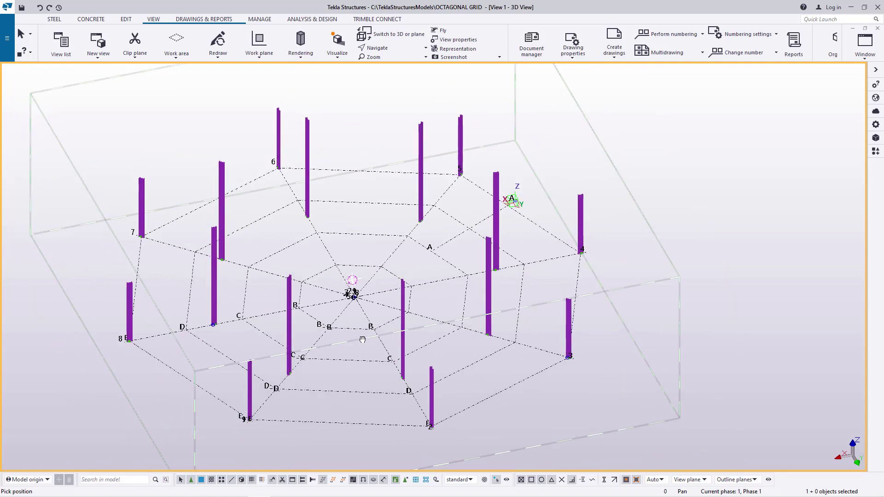
pyautogui.keyDown('ctrl'); pyautogui.moveTo(359, 351); pyautogui.dragTo(358, 354, button='middle'); pyautogui.keyUp('ctrl')
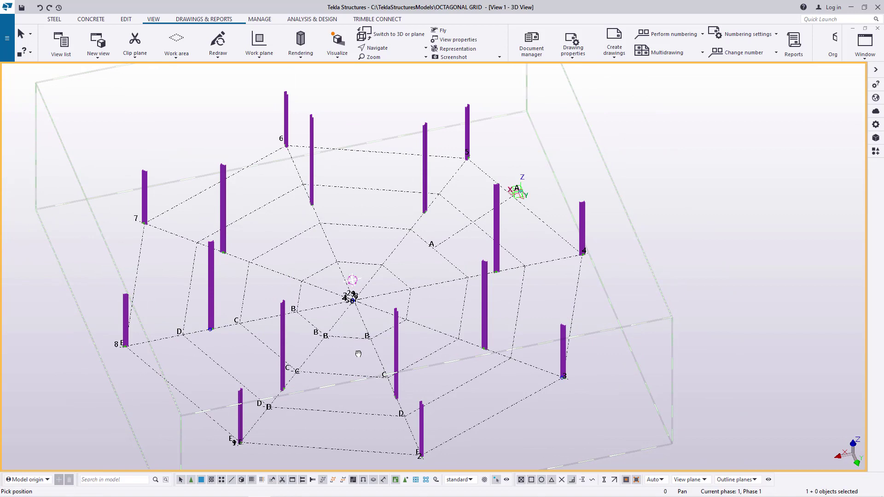